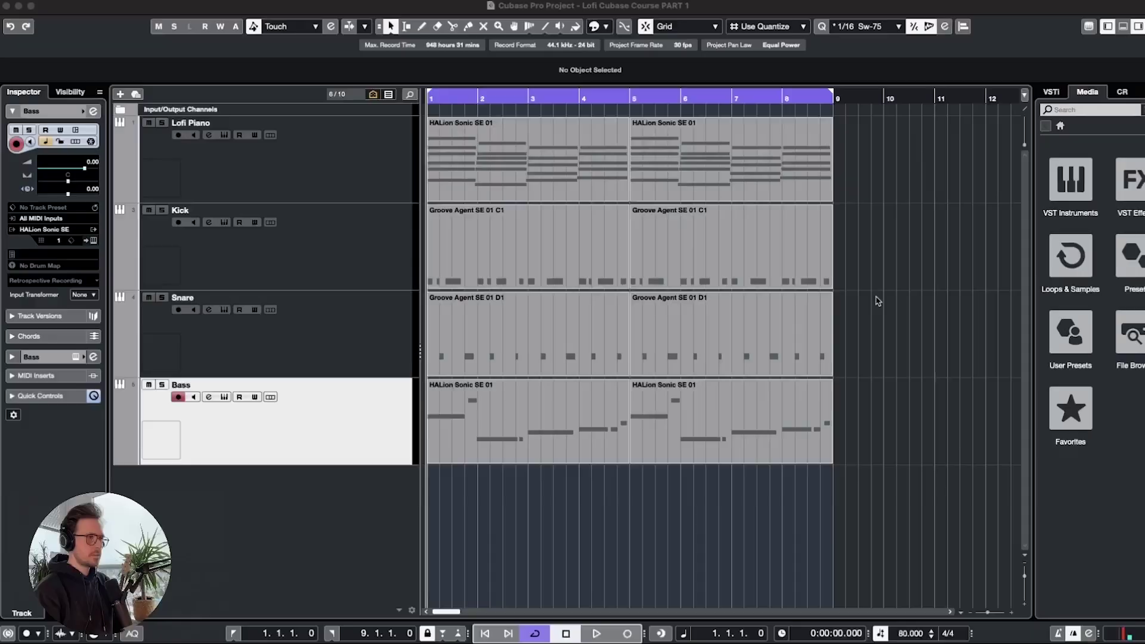
Repeat all piano, kick, snare and bass events along the timeline until bar 41.
{"action": "key", "text": "g"}
{"action": "key", "text": "g"}
{"action": "key", "text": "g"}
{"action": "key", "text": "g"}
{"action": "left_click_drag", "start_coordinate": [636, 96], "coordinate": [968, 108]}
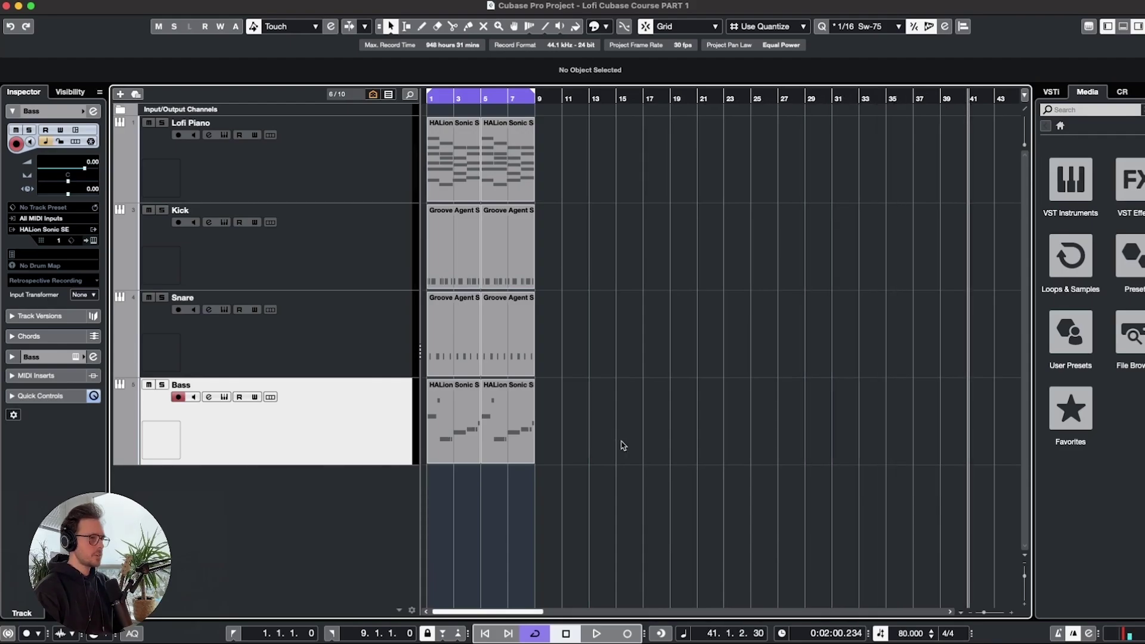
{"action": "left_click_drag", "start_coordinate": [623, 445], "coordinate": [448, 162]}
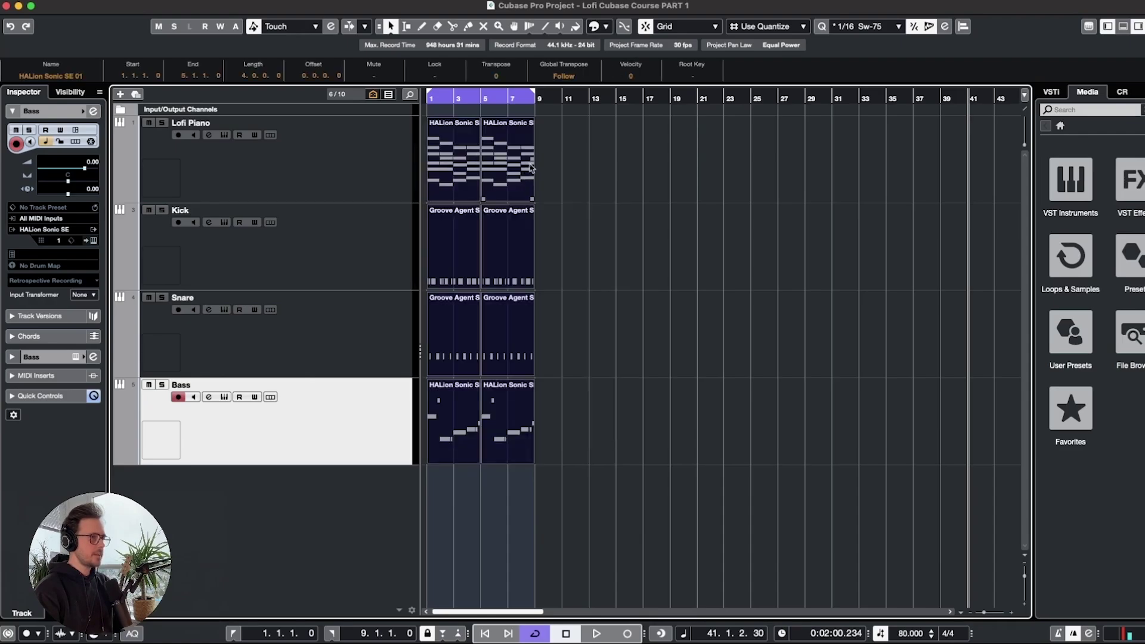
{"action": "left_click_drag", "start_coordinate": [530, 168], "coordinate": [882, 167]}
{"action": "left_click", "coordinate": [944, 495]}
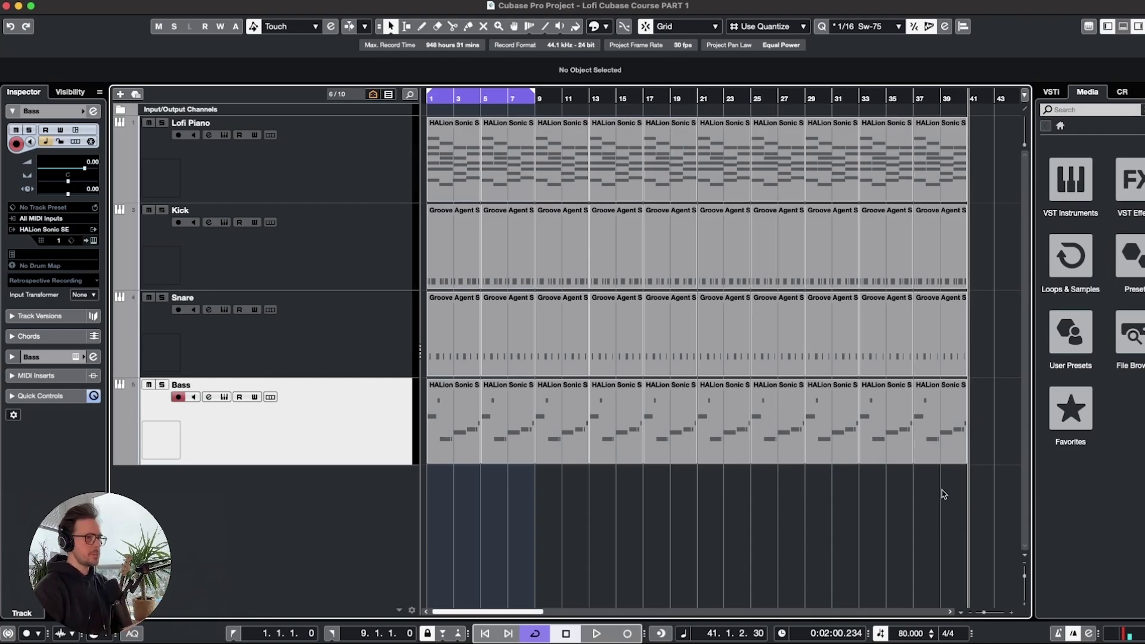
Delete the first kick, snare and bass events in bars 1 to 4, leaving the piano alone in the intro.
{"action": "scroll", "coordinate": [456, 145], "scroll_direction": "up", "scroll_amount": 4}
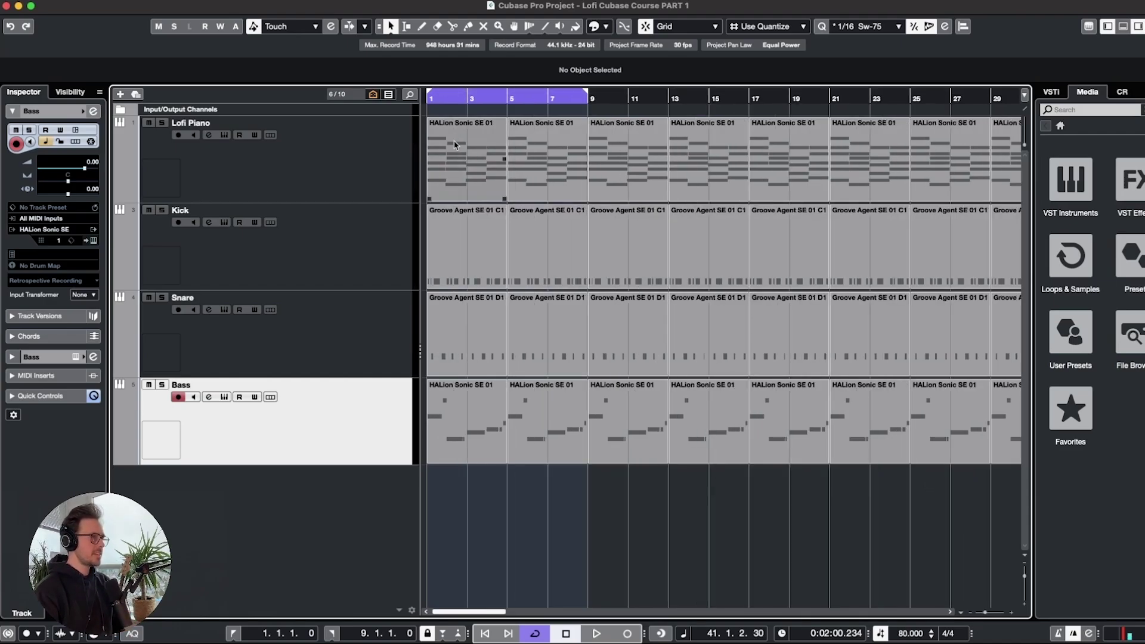
{"action": "scroll", "coordinate": [458, 145], "scroll_direction": "left", "scroll_amount": 1}
{"action": "scroll", "coordinate": [458, 144], "scroll_direction": "up", "scroll_amount": 1}
{"action": "scroll", "coordinate": [458, 145], "scroll_direction": "left", "scroll_amount": 1}
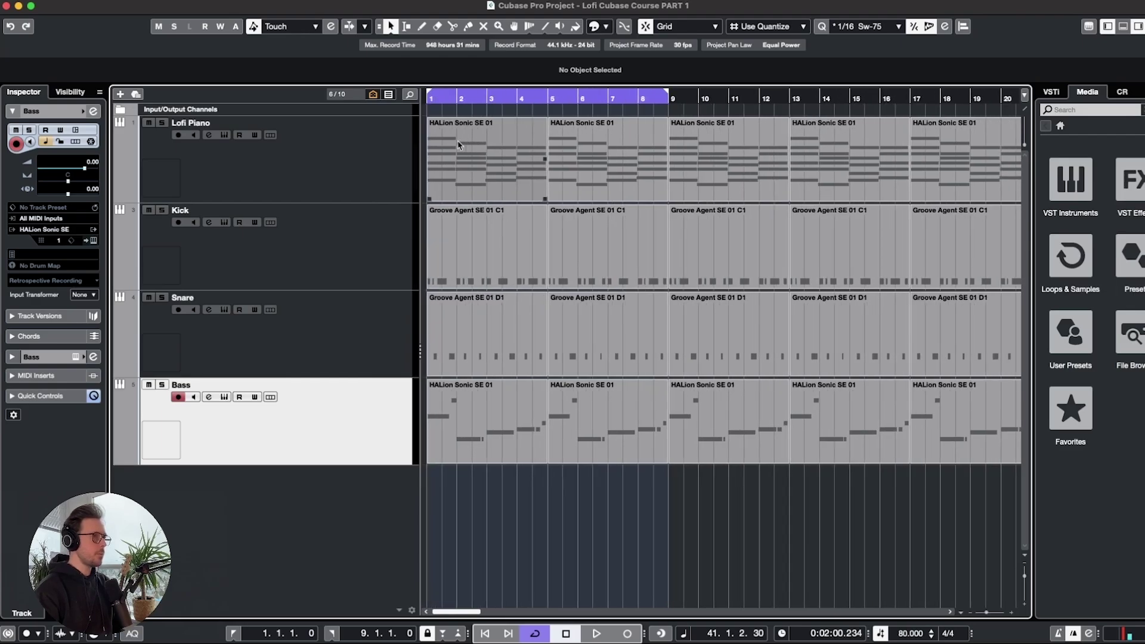
{"action": "left_click", "coordinate": [474, 251]}
{"action": "left_click", "coordinate": [475, 322], "text": "shift"}
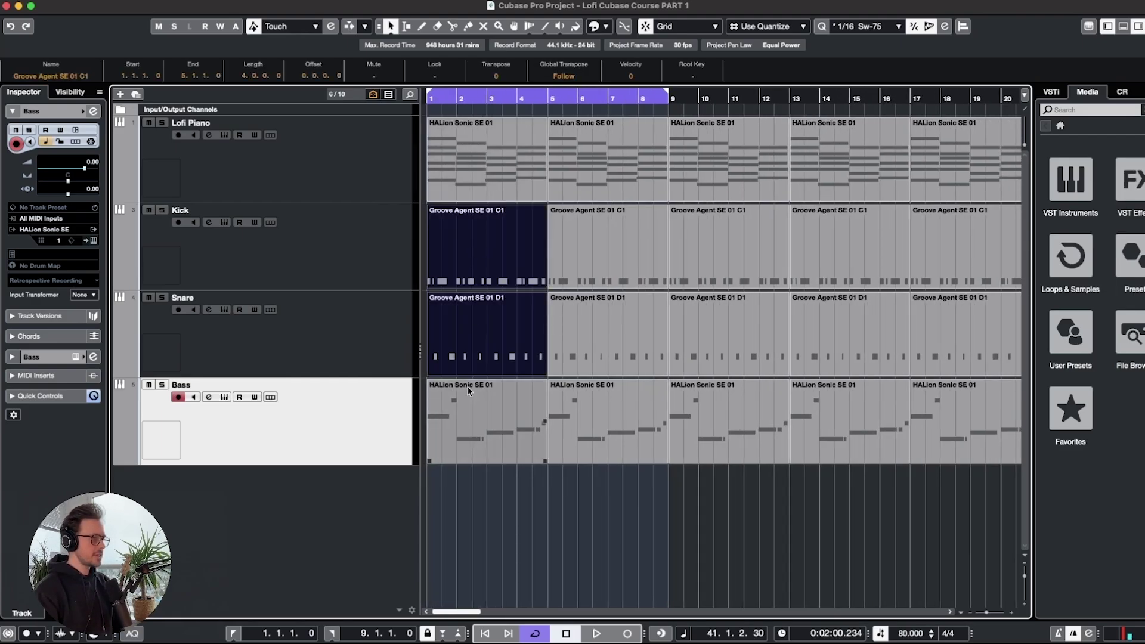
{"action": "left_click", "coordinate": [471, 410], "text": "shift"}
{"action": "key", "text": "Delete"}
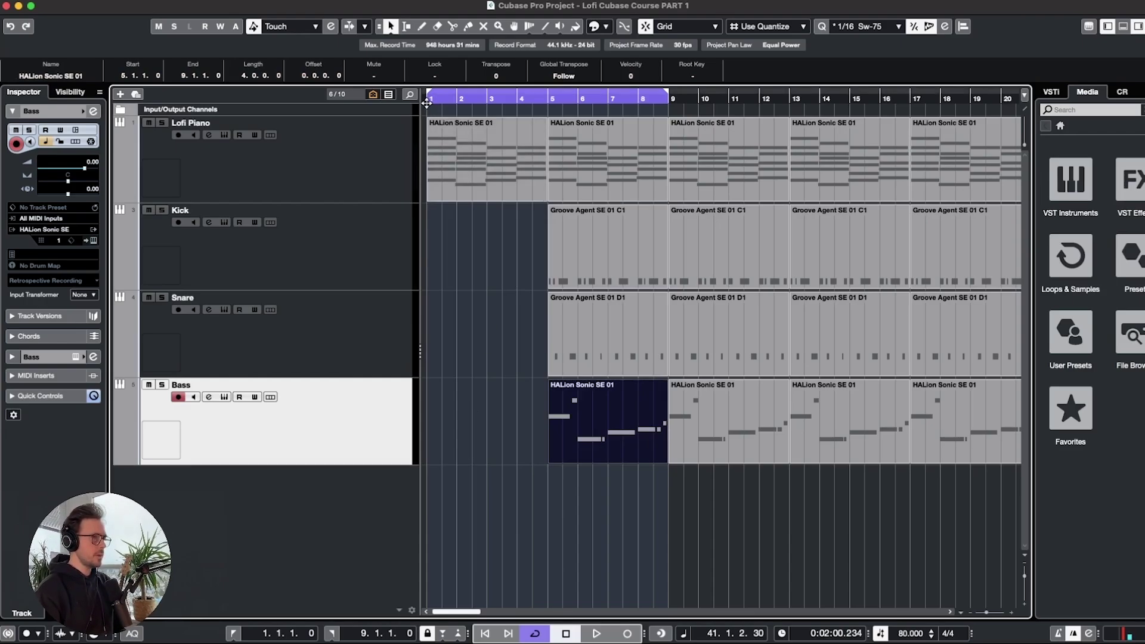
Move the locator range to bars 13 to 21 and delete the kick, snare and bass events inside it.
{"action": "mouse_move", "coordinate": [541, 111]}
{"action": "left_mouse_down"}
{"action": "mouse_move", "coordinate": [543, 97]}
{"action": "mouse_move", "coordinate": [651, 97]}
{"action": "left_mouse_up"}
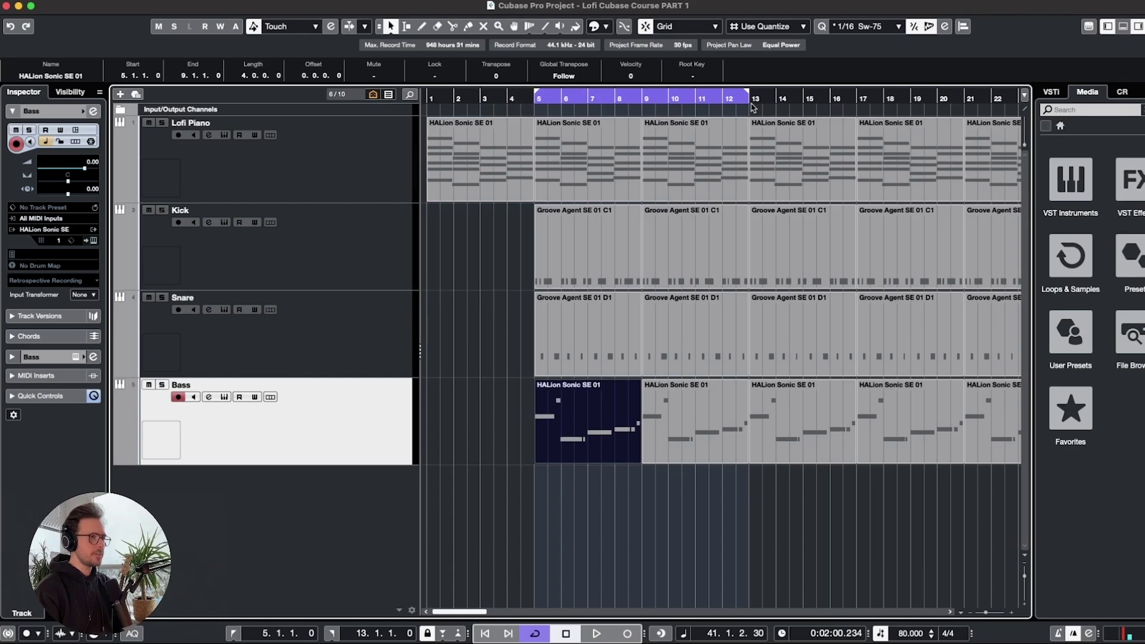
{"action": "scroll", "coordinate": [699, 258], "scroll_direction": "down", "scroll_amount": 1}
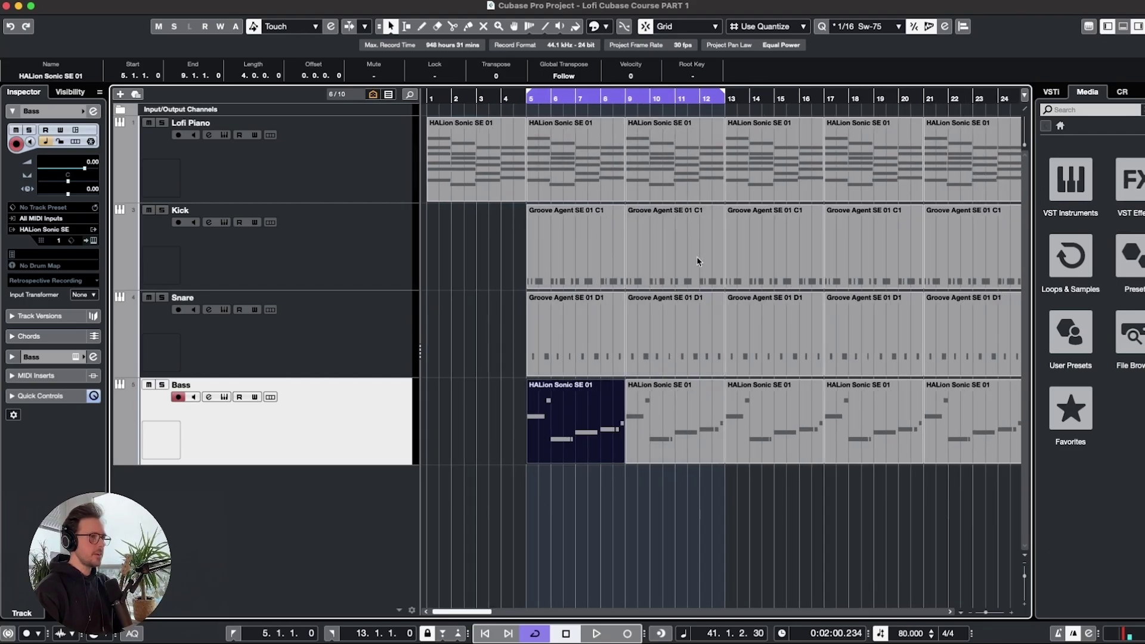
{"action": "scroll", "coordinate": [699, 259], "scroll_direction": "right", "scroll_amount": 3}
{"action": "scroll", "coordinate": [595, 208], "scroll_direction": "down", "scroll_amount": 1}
{"action": "scroll", "coordinate": [595, 207], "scroll_direction": "down", "scroll_amount": 2}
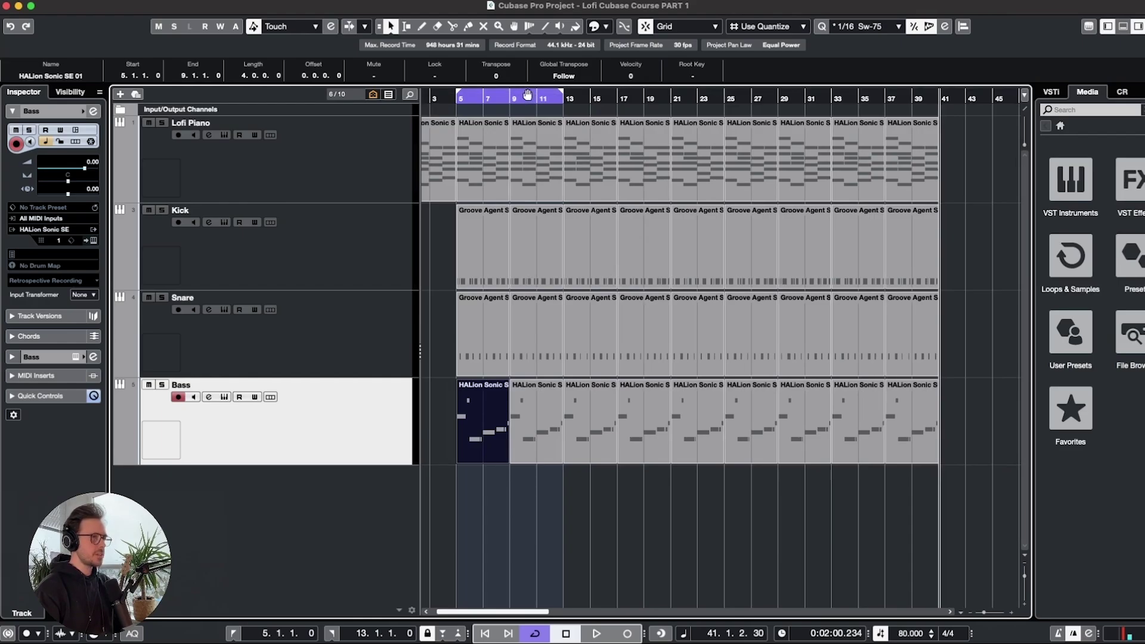
{"action": "left_click_drag", "start_coordinate": [528, 95], "coordinate": [633, 101]}
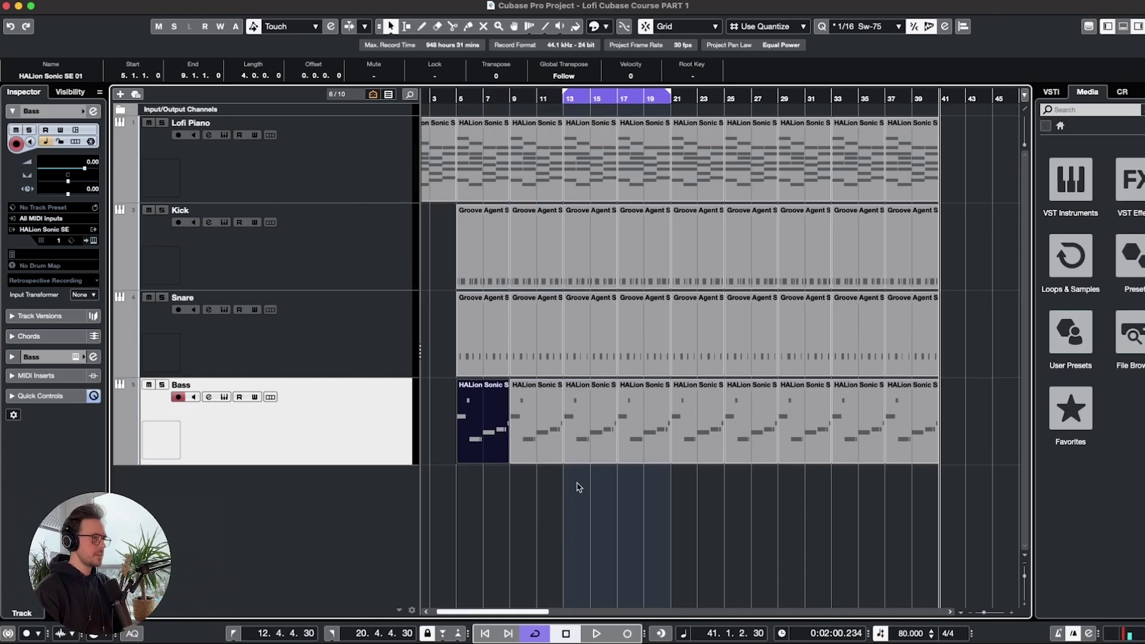
{"action": "left_click_drag", "start_coordinate": [579, 484], "coordinate": [660, 250]}
{"action": "key", "text": "BackSpace"}
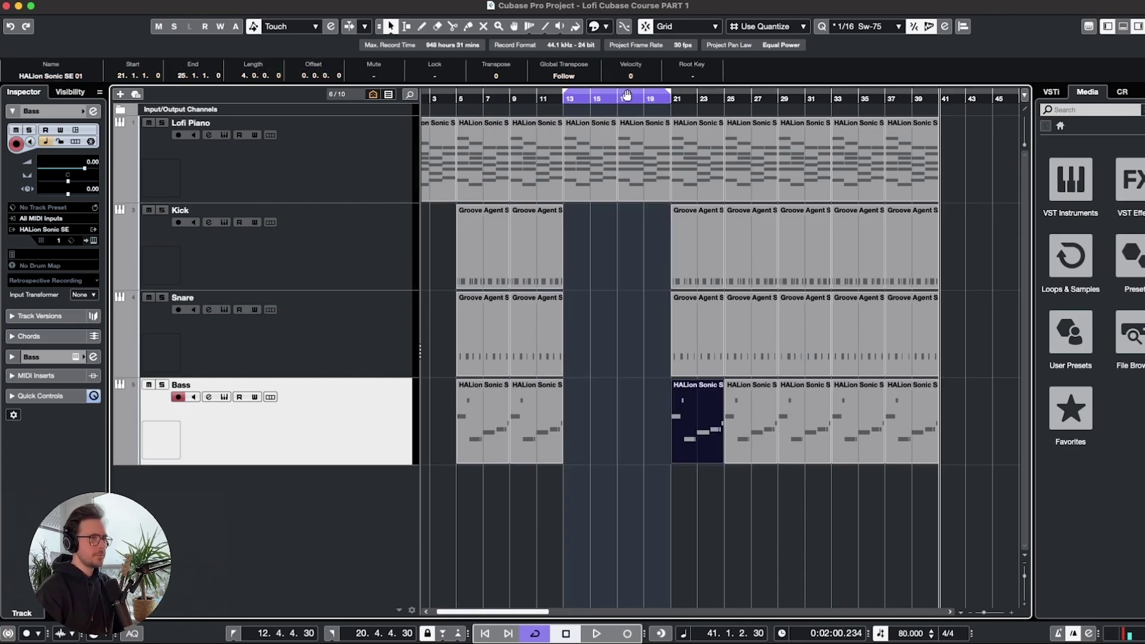
Set the locator range to bars 21 to 37 and select all events inside it.
{"action": "left_click_drag", "start_coordinate": [618, 97], "coordinate": [887, 108]}
{"action": "left_click_drag", "start_coordinate": [856, 499], "coordinate": [704, 167]}
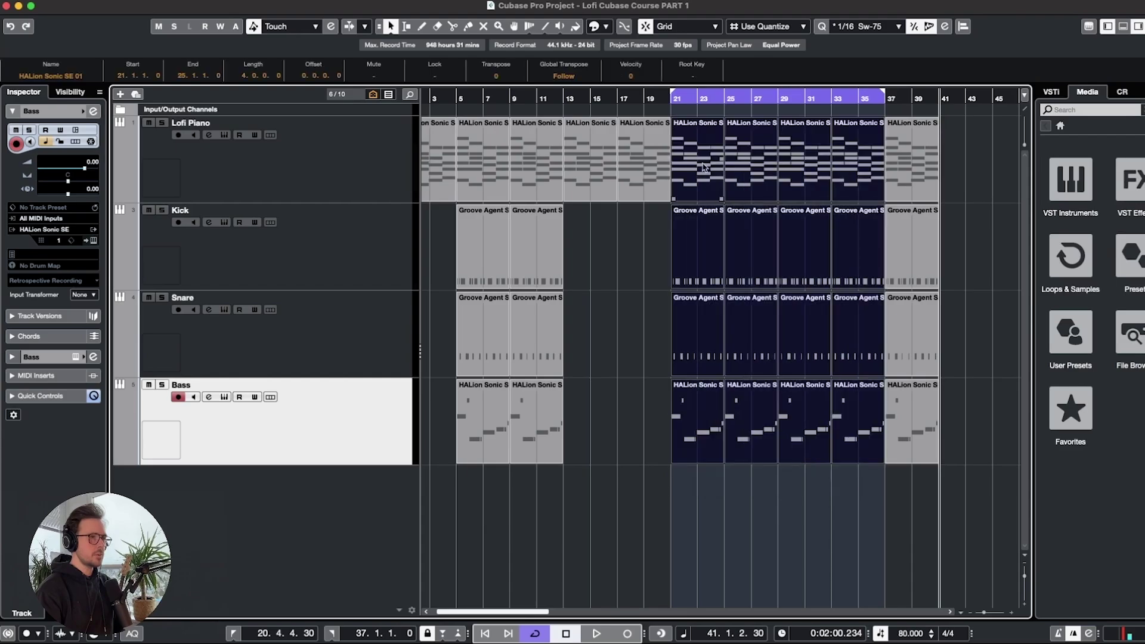
{"action": "left_click", "coordinate": [855, 97]}
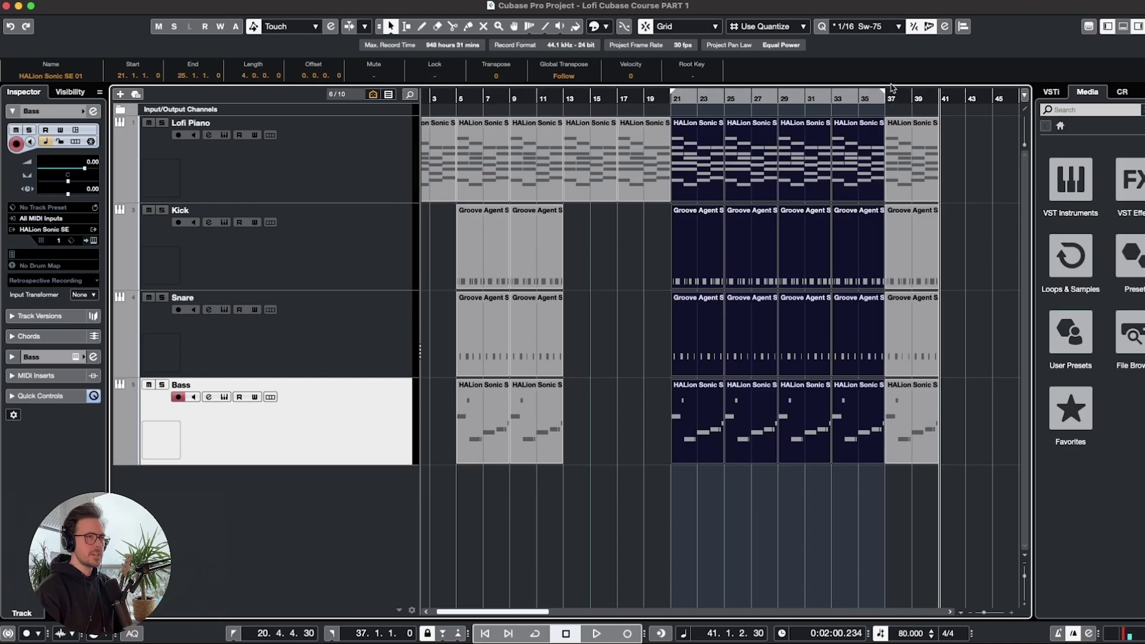
Set the locator range over the final section from bar 37 and delete the kick, snare and bass events up to bar 41.
{"action": "left_click_drag", "start_coordinate": [888, 90], "coordinate": [938, 91]}
{"action": "left_click_drag", "start_coordinate": [962, 413], "coordinate": [903, 180]}
{"action": "left_click_drag", "start_coordinate": [967, 245], "coordinate": [895, 431]}
{"action": "key", "text": "Delete"}
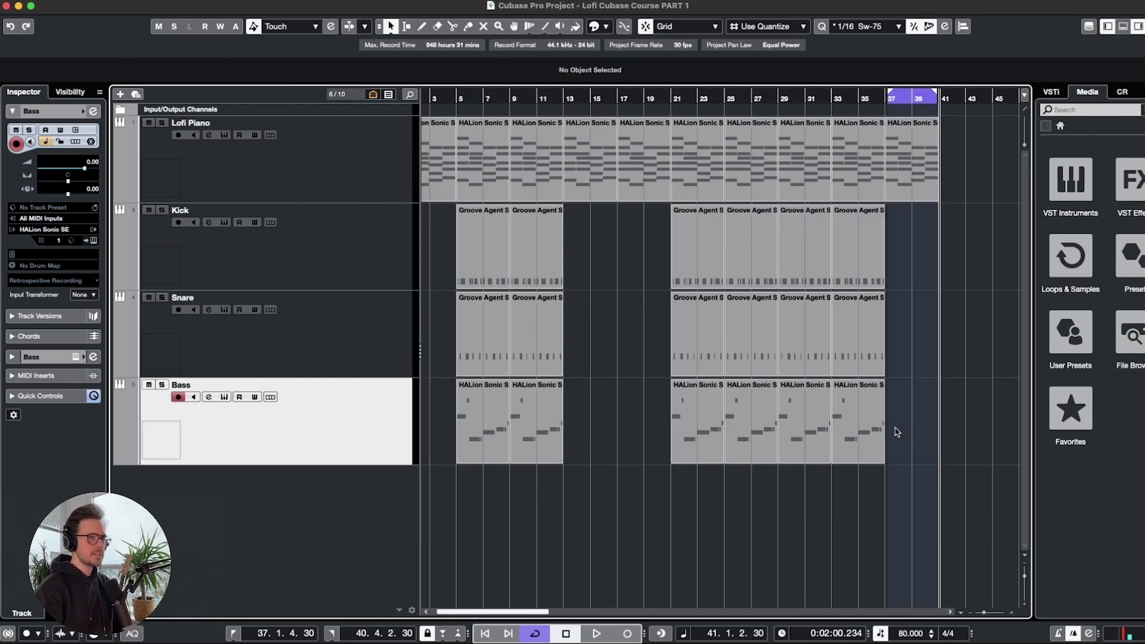
{"action": "key", "text": "shift+f"}
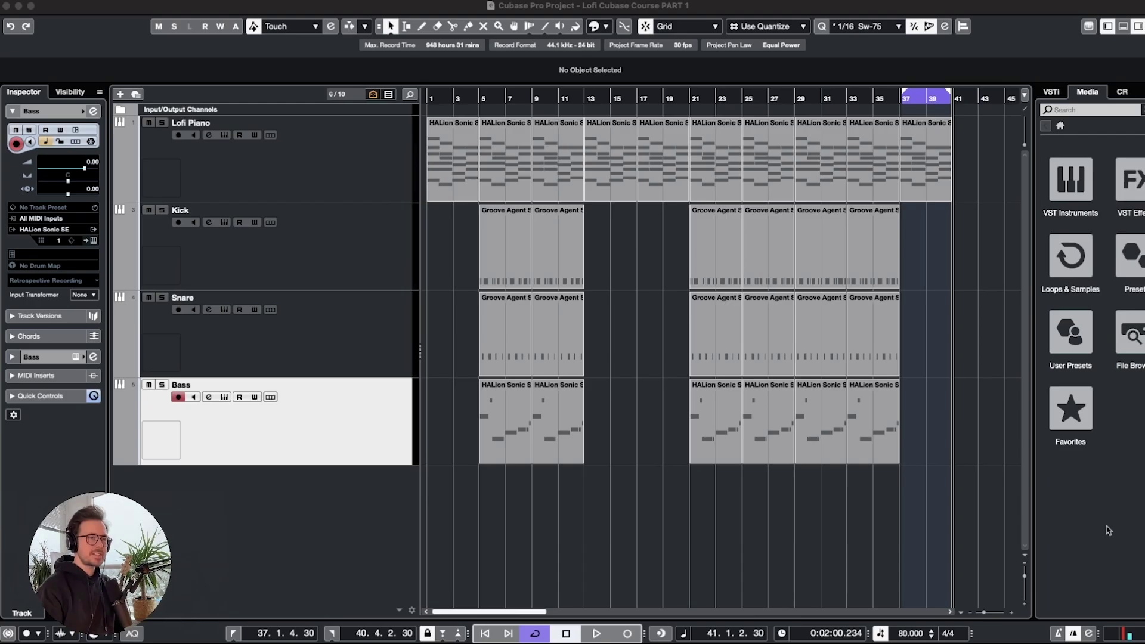
Audition Boombap - Drum Break 01_80bpm from the Hip Hop Vault loops and place it on a new audio track at bar 5.
{"action": "left_click", "coordinate": [1065, 260]}
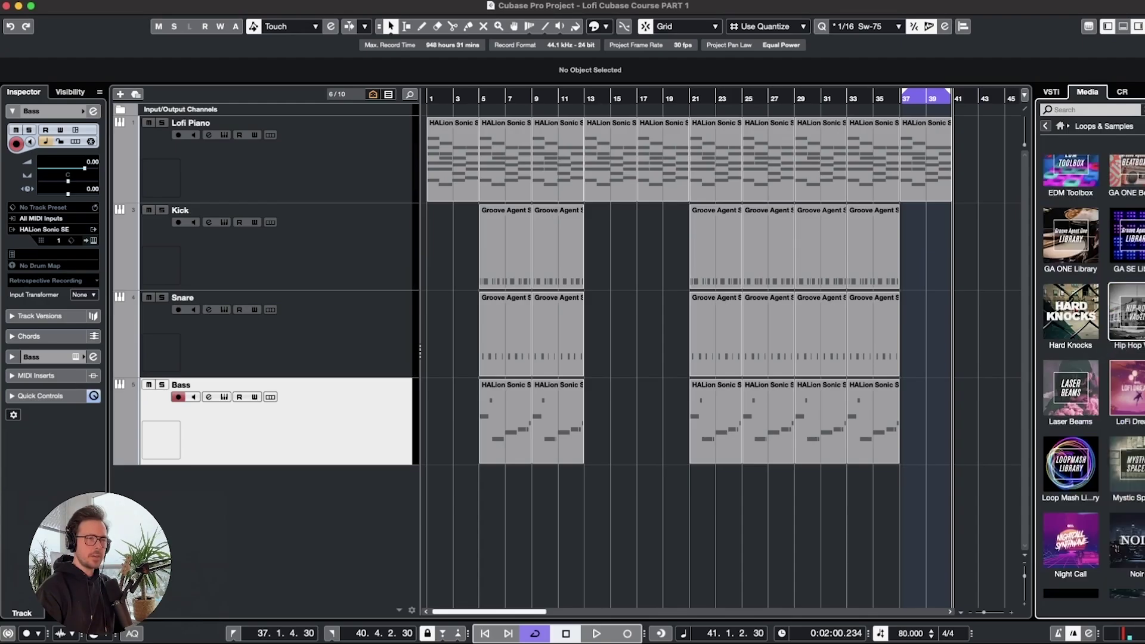
{"action": "left_click", "coordinate": [1126, 311]}
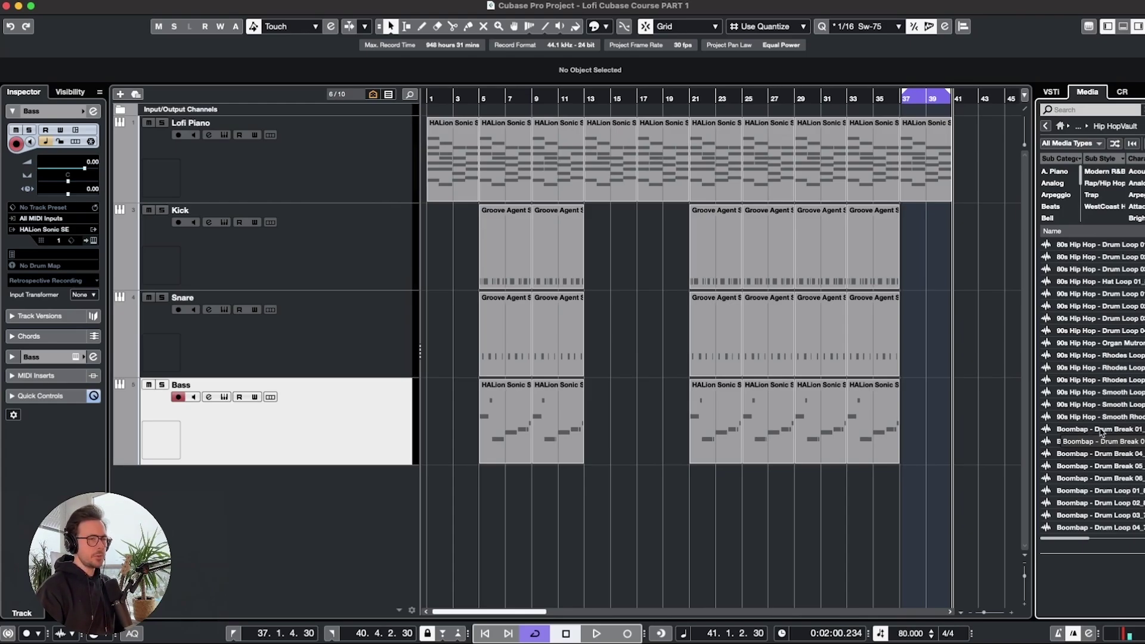
{"action": "left_click", "coordinate": [1101, 430]}
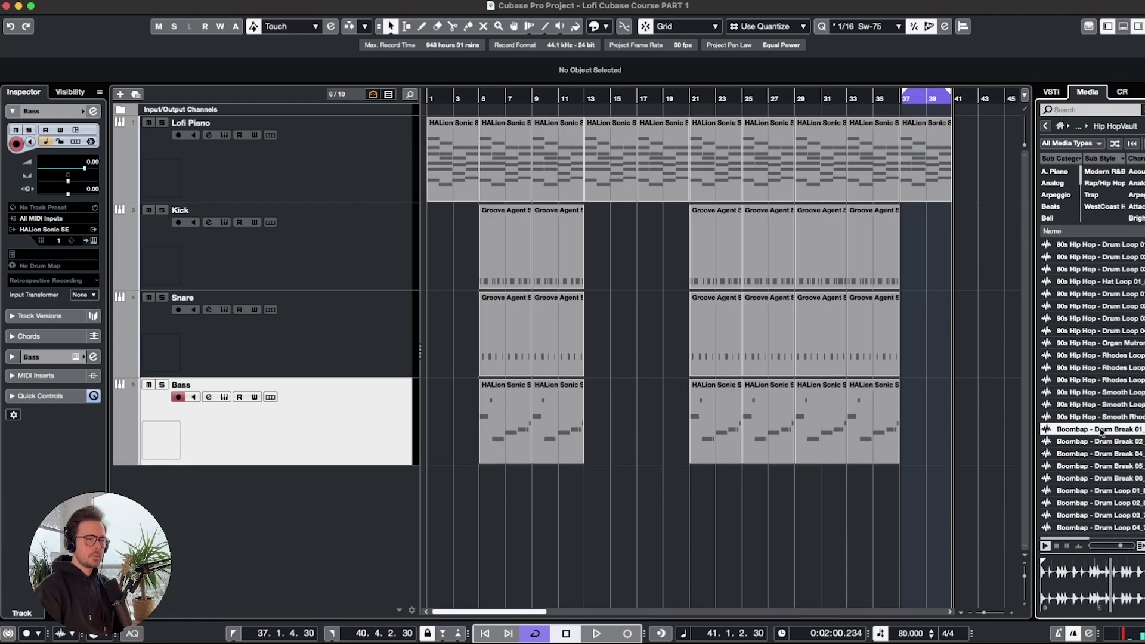
{"action": "key", "text": "space"}
{"action": "scroll", "coordinate": [562, 485], "scroll_direction": "right", "scroll_amount": 2}
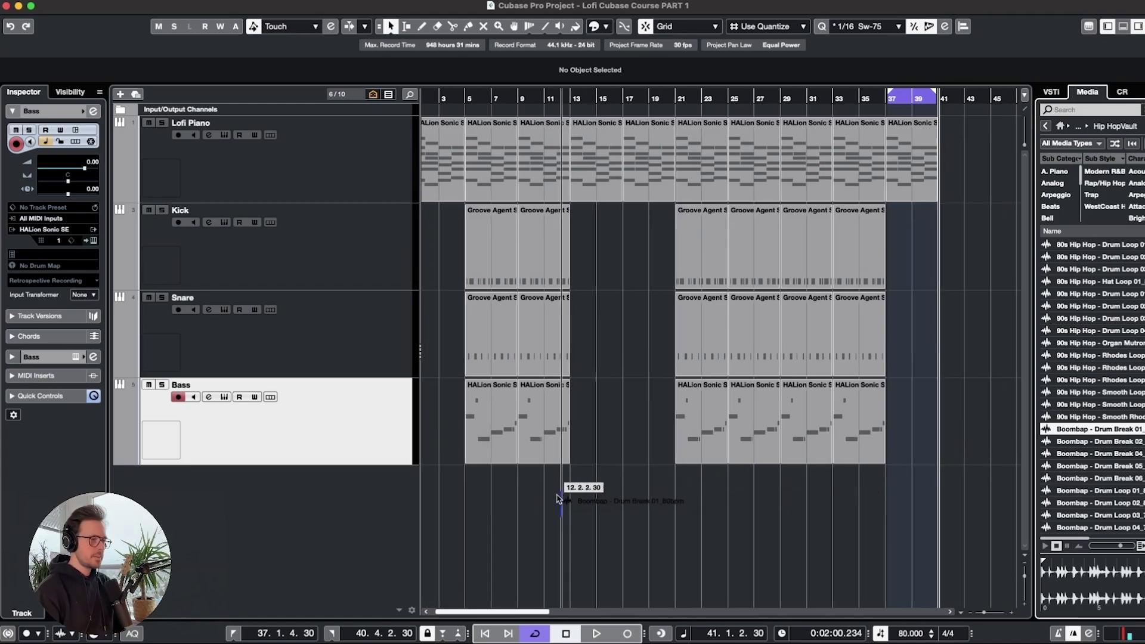
{"action": "left_click", "coordinate": [467, 503]}
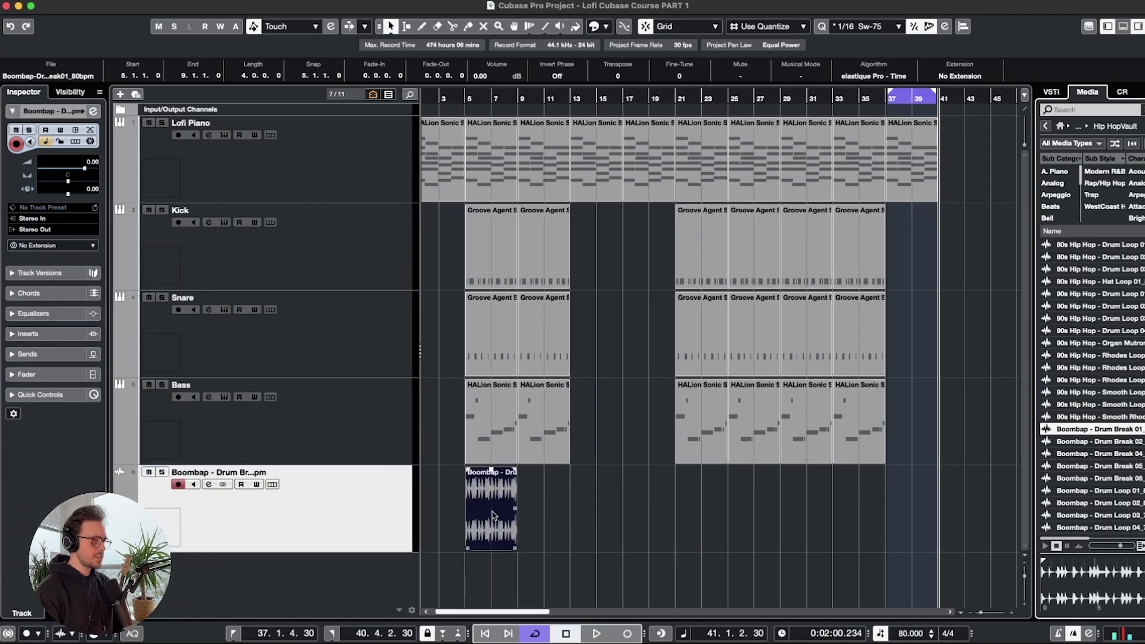
Lower the drum break clip's volume to -4.89 dB while playing the arrangement, and move its track between Kick and Snare.
{"action": "key", "text": "h"}
{"action": "key", "text": "space"}
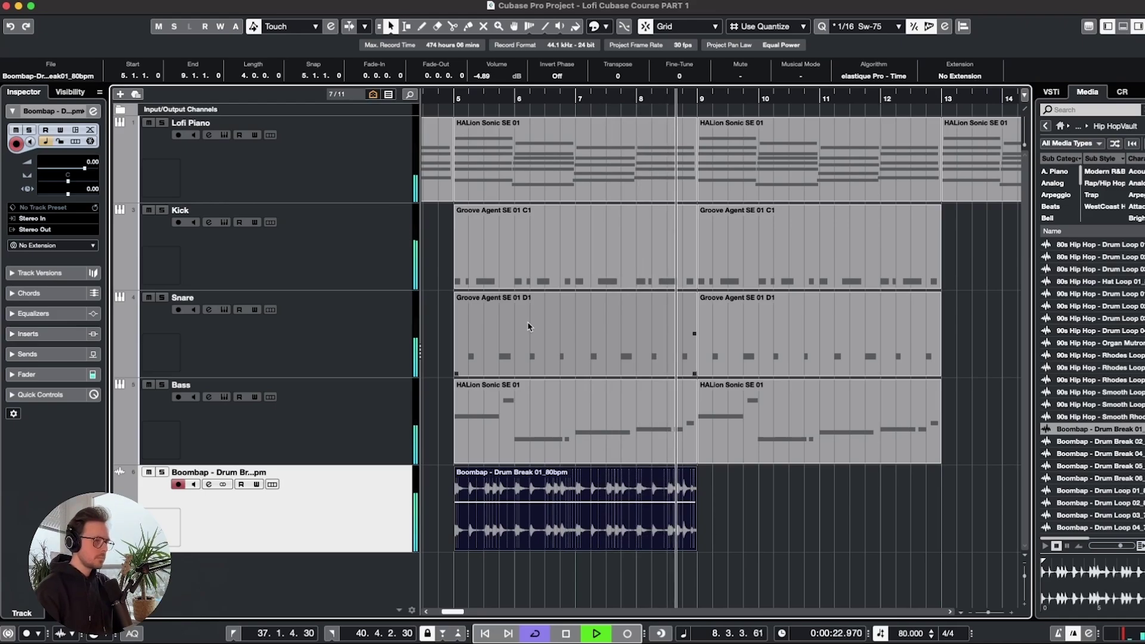
{"action": "key", "text": "space"}
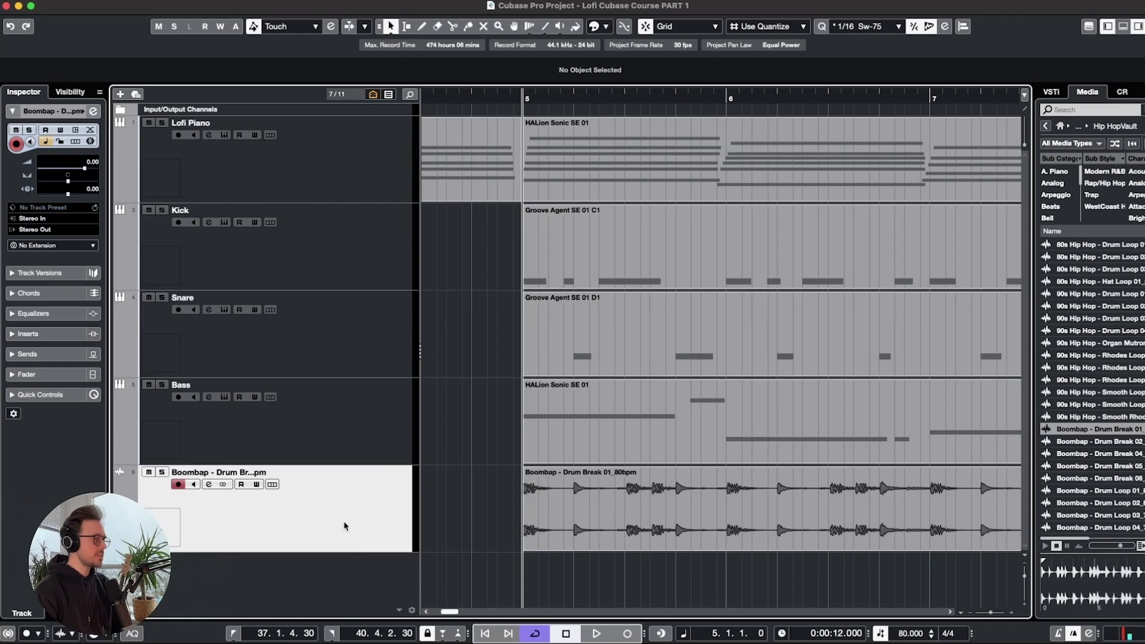
{"action": "left_click_drag", "start_coordinate": [344, 523], "coordinate": [340, 308]}
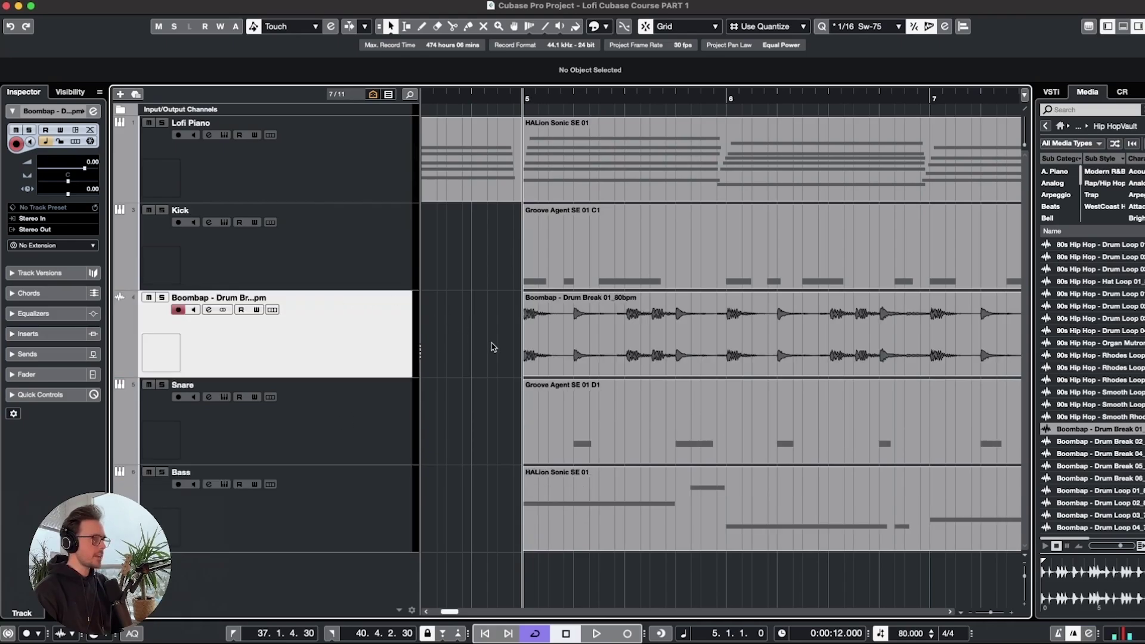
Cut a gap in the drum break from 5.2.3 to 5.4 and split the clip before it at 5.2.
{"action": "scroll", "coordinate": [576, 352], "scroll_direction": "up", "scroll_amount": 4}
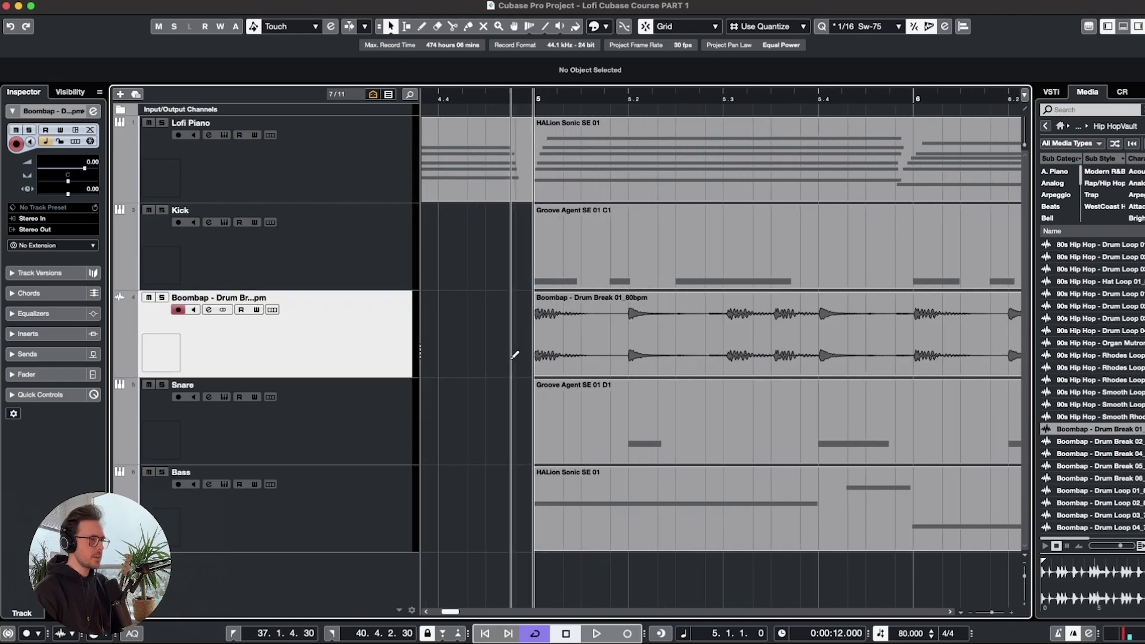
{"action": "left_click", "coordinate": [663, 337], "text": "alt"}
{"action": "left_click_drag", "start_coordinate": [664, 372], "coordinate": [758, 373]}
{"action": "left_click", "coordinate": [656, 373]}
{"action": "left_click_drag", "start_coordinate": [657, 373], "coordinate": [610, 373]}
{"action": "left_click", "coordinate": [568, 345], "text": "alt"}
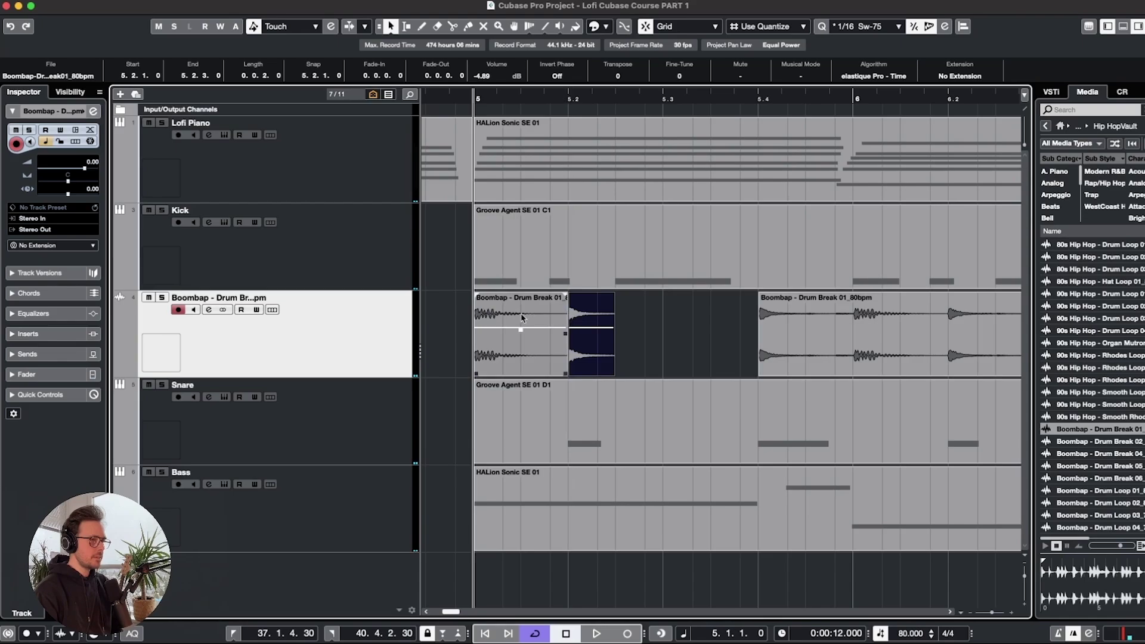
Copy the first drum break slice to 5.2.3 with a fade-out of 0.0.1.23, and play the result from bar 5.
{"action": "left_click_drag", "start_coordinate": [508, 310], "coordinate": [639, 318]}
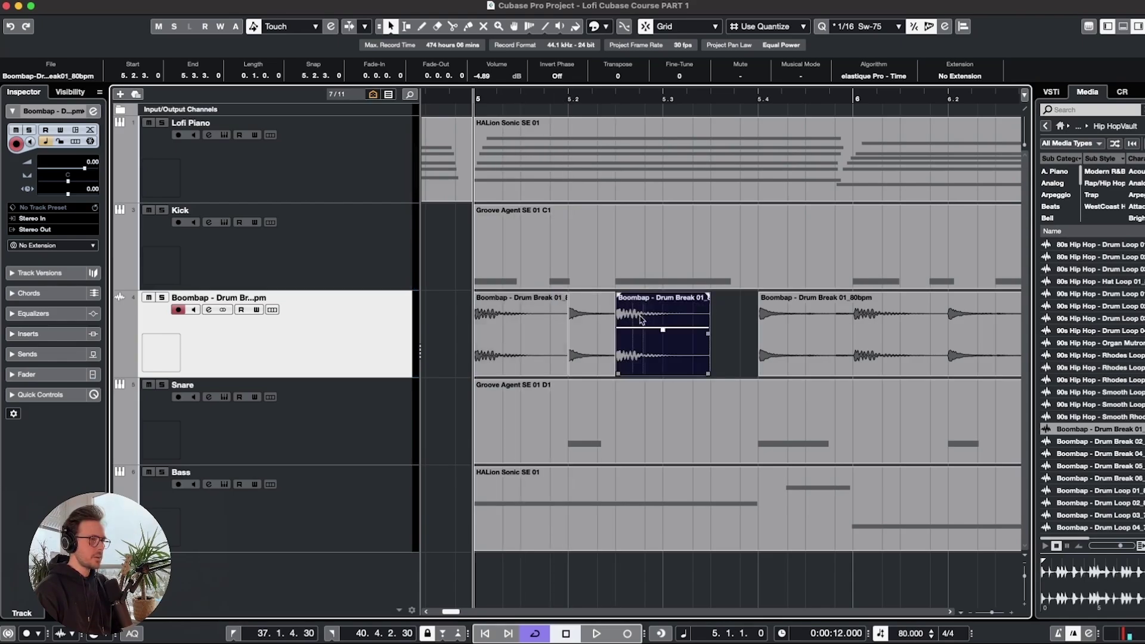
{"action": "left_click", "coordinate": [616, 97]}
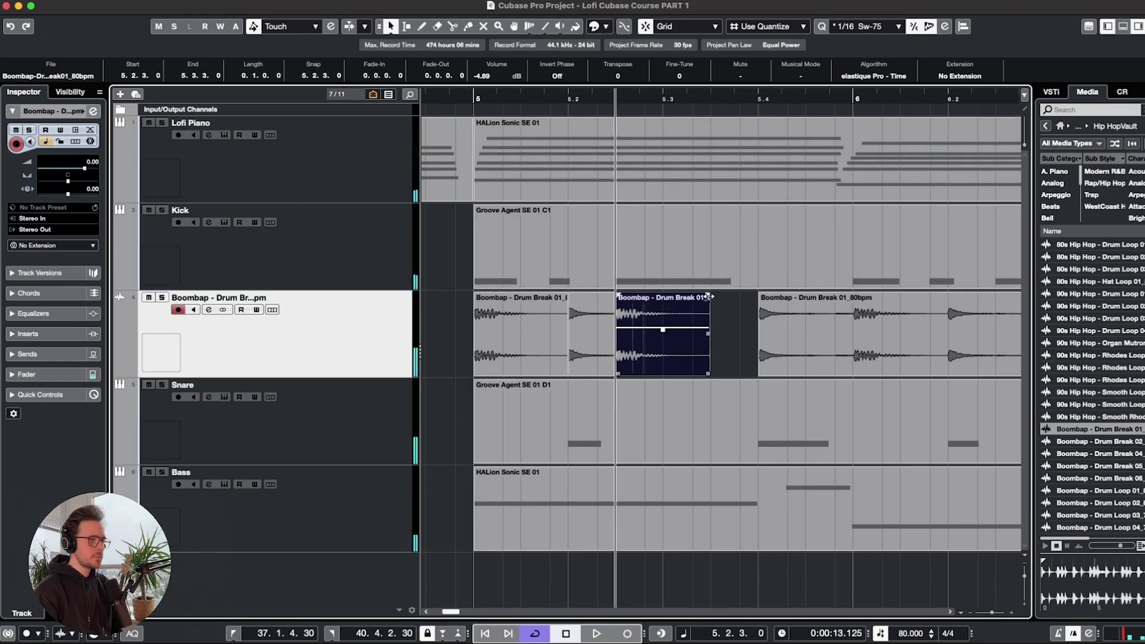
{"action": "left_click_drag", "start_coordinate": [708, 293], "coordinate": [680, 297]}
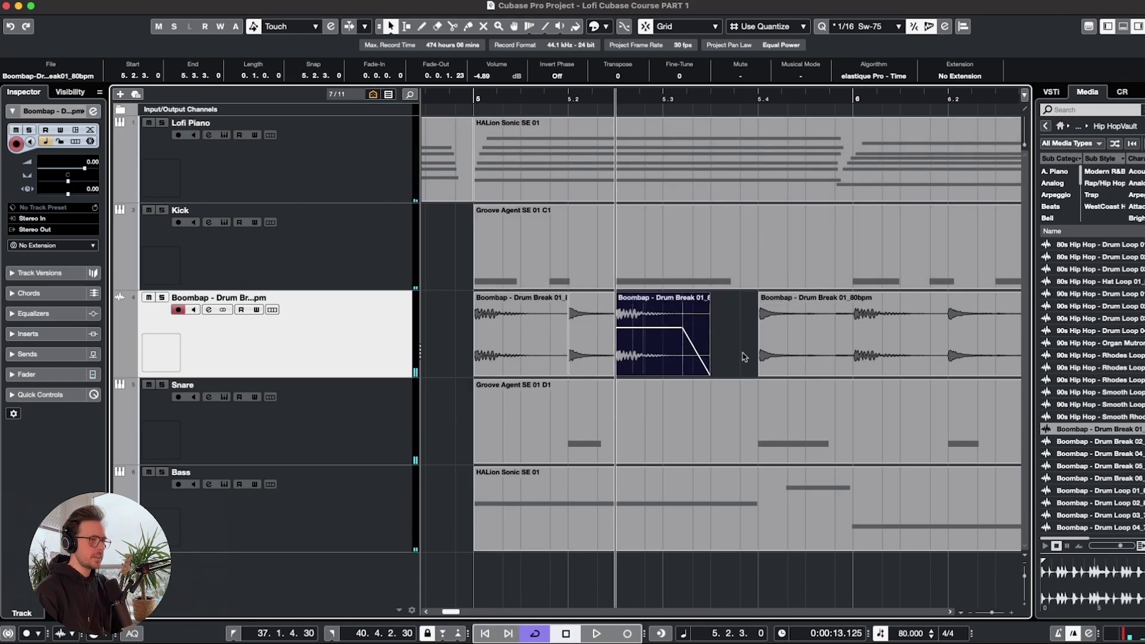
{"action": "left_click", "coordinate": [475, 97]}
{"action": "key", "text": "space"}
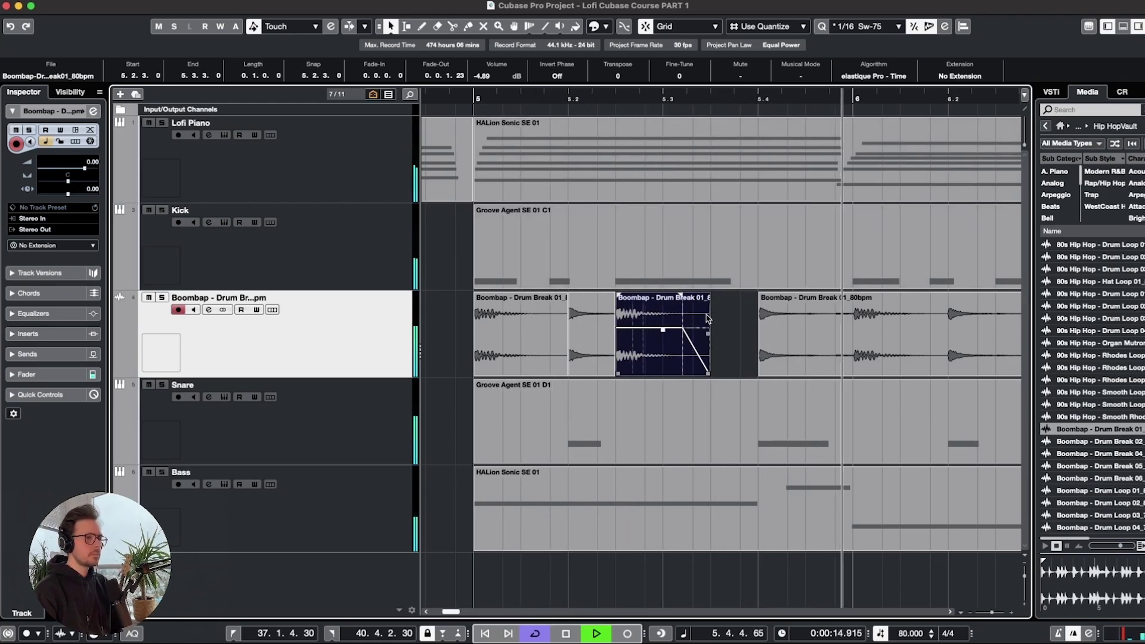
{"action": "key", "text": "space"}
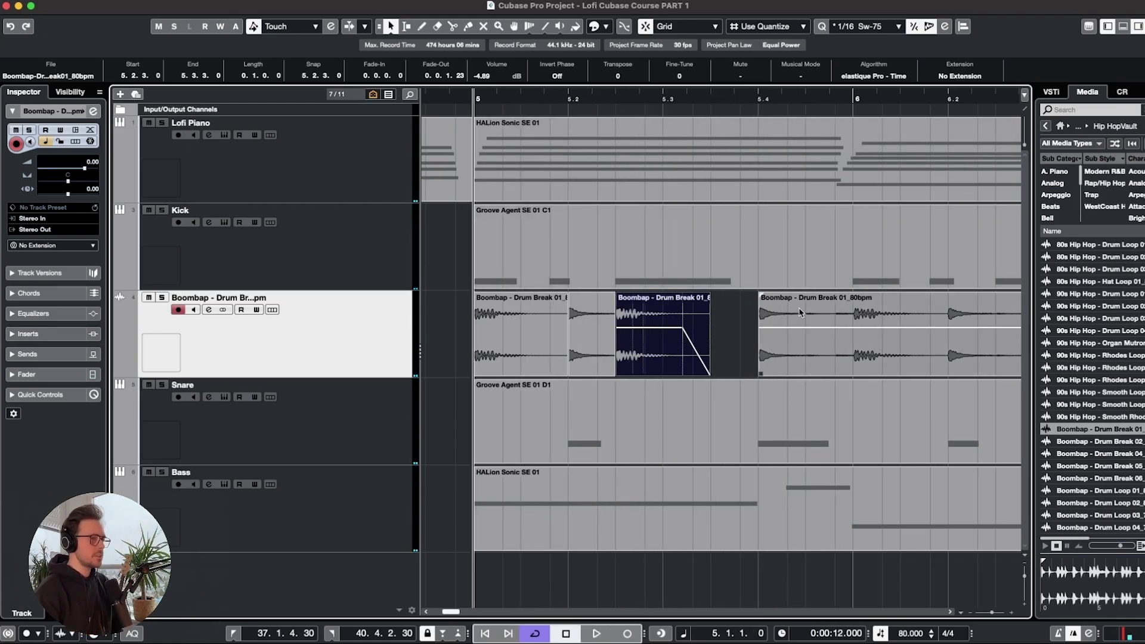
Split the drum break at bar 6, trim the second part to start at 8.3, and audition that remaining fill.
{"action": "left_click", "coordinate": [801, 331]}
{"action": "key", "text": "g"}
{"action": "left_click", "coordinate": [643, 316], "text": "alt"}
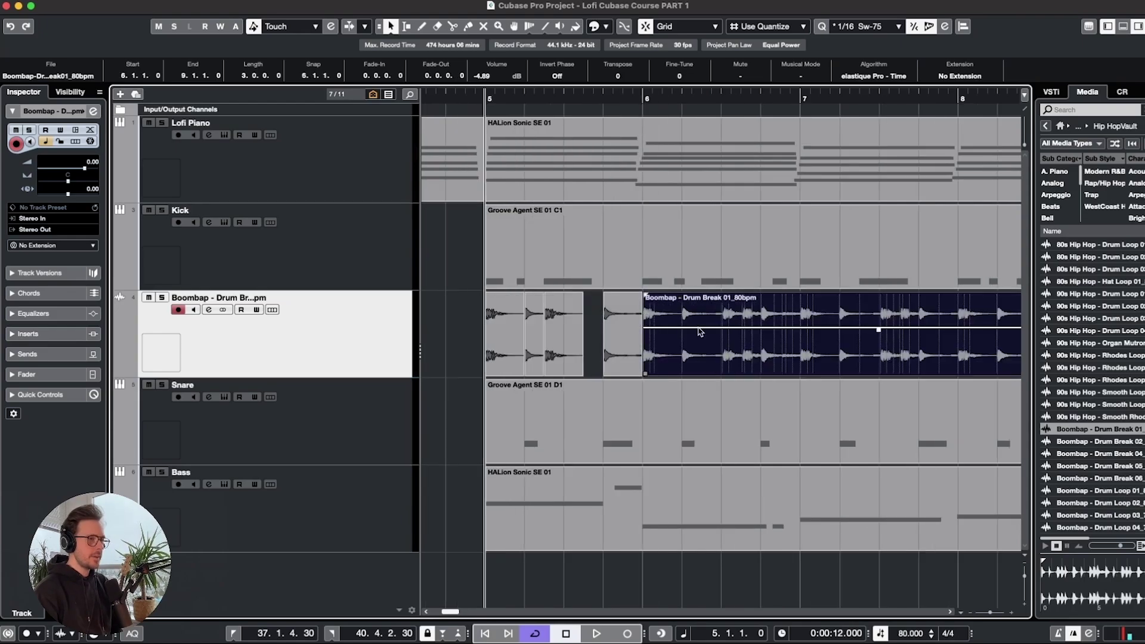
{"action": "scroll", "coordinate": [700, 332], "scroll_direction": "down", "scroll_amount": 3}
{"action": "scroll", "coordinate": [701, 332], "scroll_direction": "right", "scroll_amount": 3}
{"action": "left_click_drag", "start_coordinate": [538, 373], "coordinate": [832, 376]}
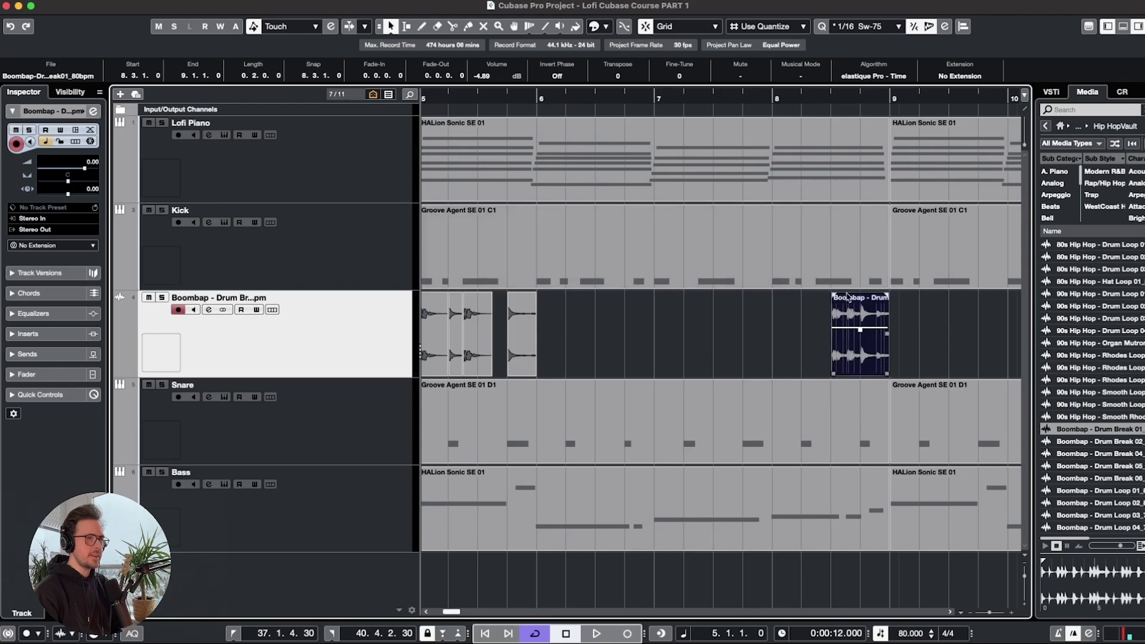
{"action": "left_click", "coordinate": [837, 95]}
{"action": "key", "text": "space"}
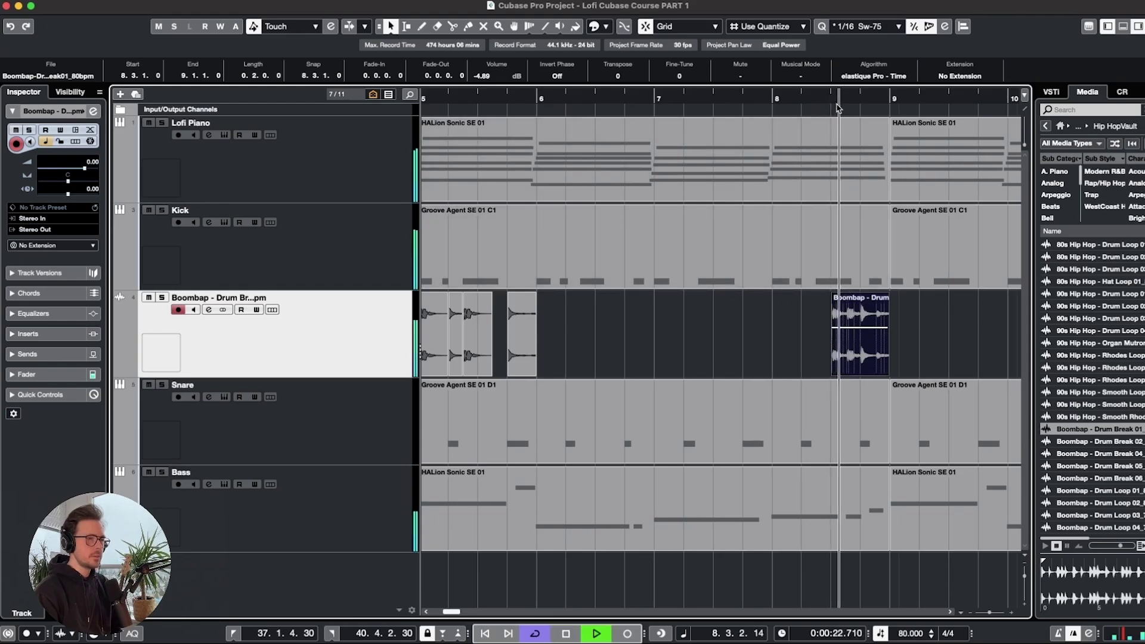
{"action": "key", "text": "space"}
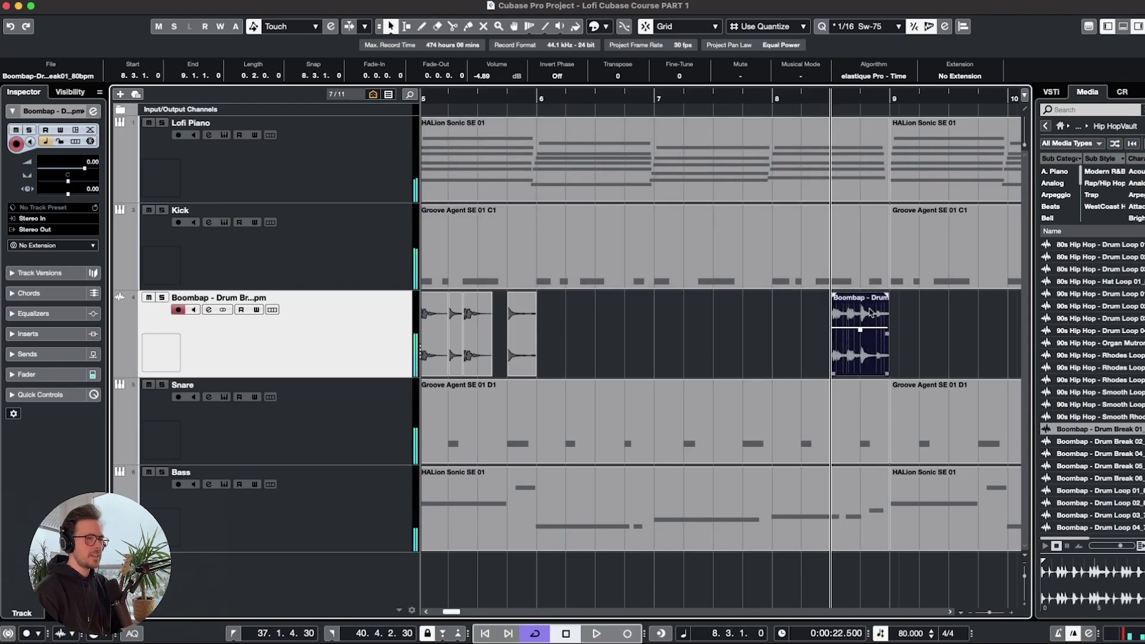
Repeat the chopped drum break pattern from bar 5 up to the fill at 8.3.
{"action": "scroll", "coordinate": [852, 316], "scroll_direction": "left", "scroll_amount": 2}
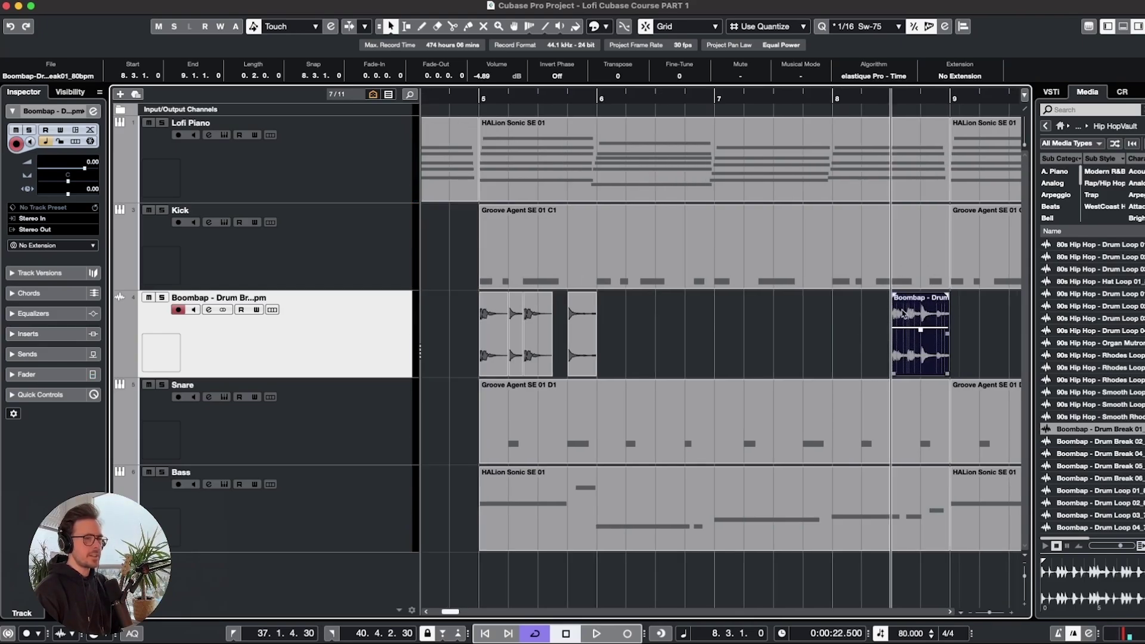
{"action": "left_click_drag", "start_coordinate": [701, 326], "coordinate": [498, 340]}
{"action": "left_click_drag", "start_coordinate": [594, 334], "coordinate": [843, 339]}
{"action": "left_click", "coordinate": [749, 340]}
{"action": "left_click", "coordinate": [725, 338], "text": "shift"}
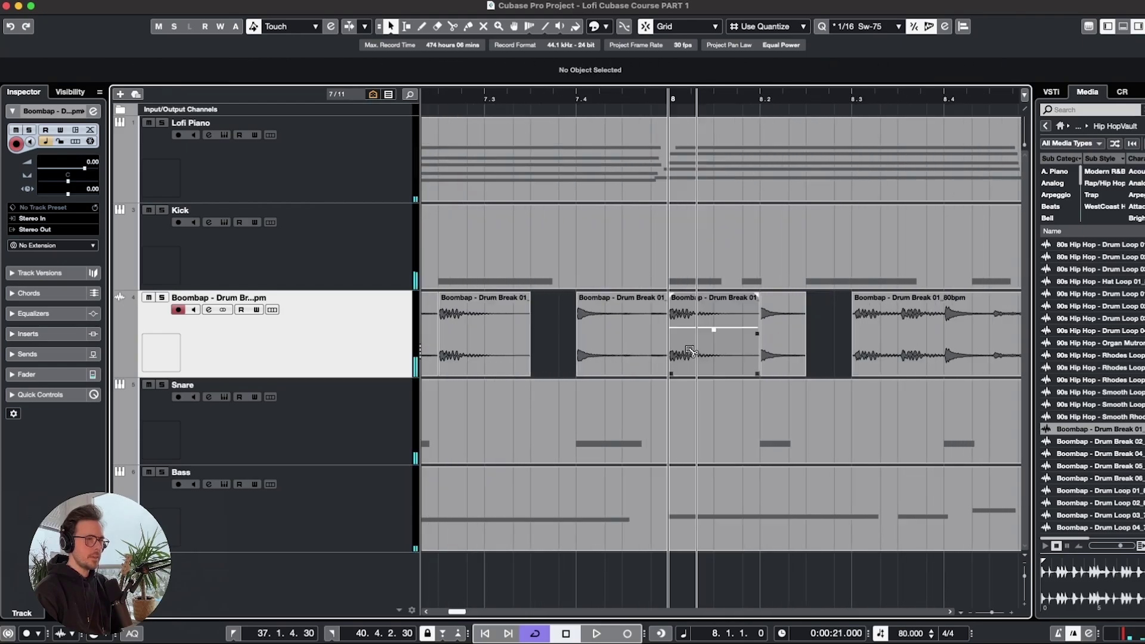
Copy the drum break slice at bar 8 to 8.2.3 with a 0.0.0.42 fade-out, and play the transition into the fill.
{"action": "left_click_drag", "start_coordinate": [708, 353], "coordinate": [851, 374]}
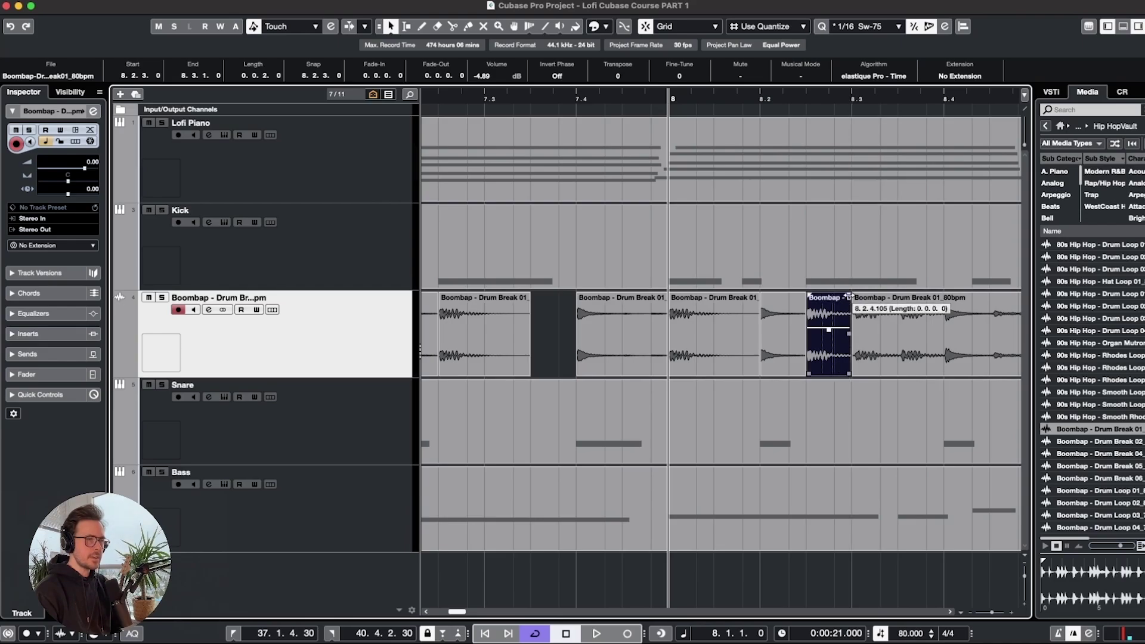
{"action": "key", "text": "space"}
{"action": "scroll", "coordinate": [836, 358], "scroll_direction": "down", "scroll_amount": 2}
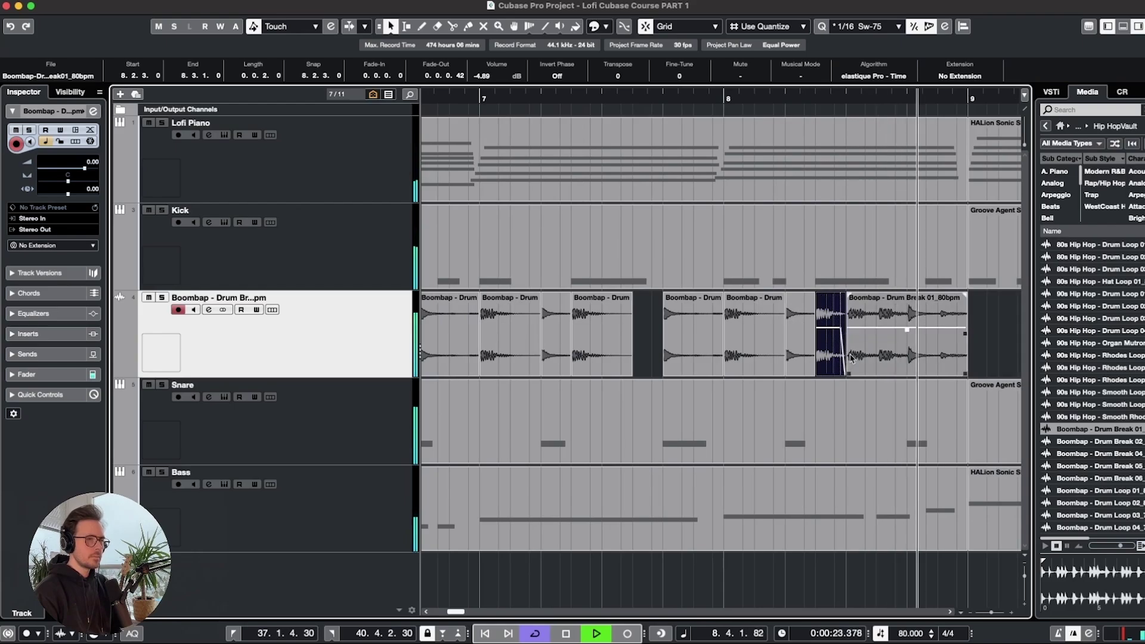
{"action": "key", "text": "space"}
Duplicate the finished four-bar drum break pattern across bars 9 to 12 and bars 21 to 36.
{"action": "scroll", "coordinate": [847, 354], "scroll_direction": "up", "scroll_amount": 3}
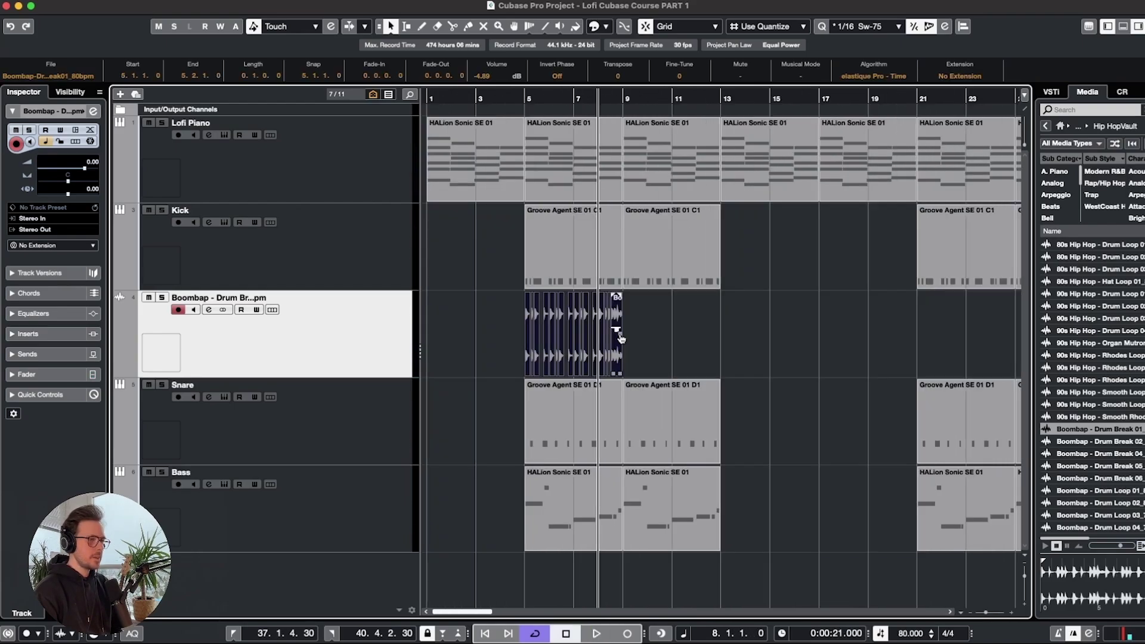
{"action": "left_click_drag", "start_coordinate": [622, 338], "coordinate": [698, 358]}
{"action": "mouse_move", "coordinate": [737, 343]}
{"action": "left_mouse_down"}
{"action": "mouse_move", "coordinate": [500, 332]}
{"action": "mouse_move", "coordinate": [654, 342]}
{"action": "mouse_move", "coordinate": [746, 332]}
{"action": "left_mouse_up"}
{"action": "scroll", "coordinate": [546, 332], "scroll_direction": "down", "scroll_amount": 2}
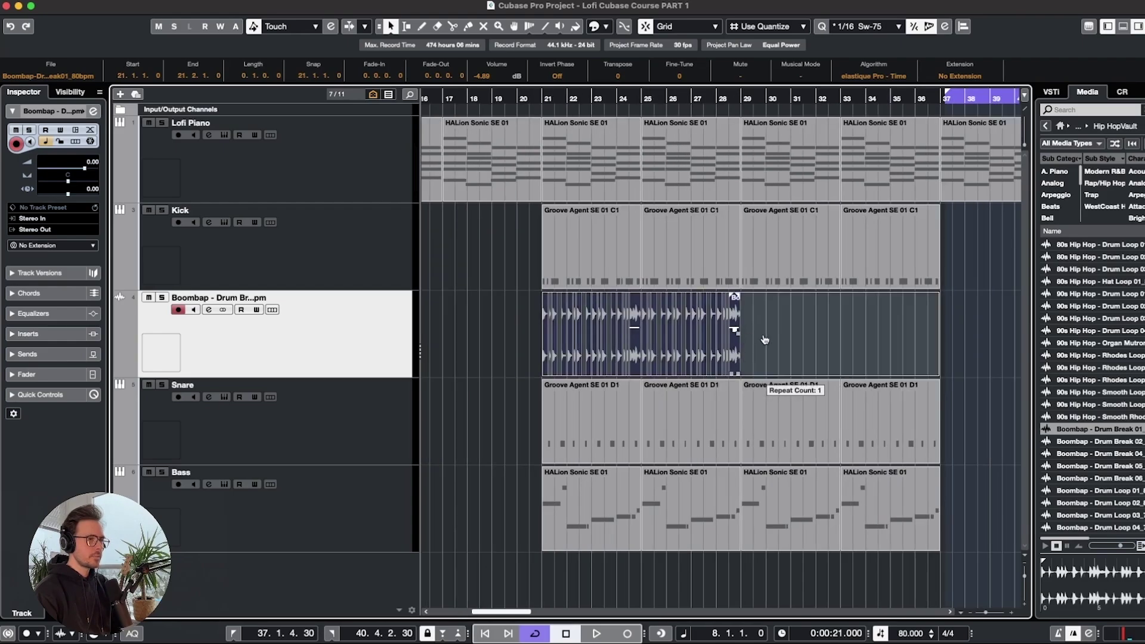
{"action": "left_click_drag", "start_coordinate": [764, 340], "coordinate": [766, 339]}
Set the Boombap drum break track's volume to -4.70 while playing from bar 8.
{"action": "scroll", "coordinate": [570, 336], "scroll_direction": "down", "scroll_amount": 2}
{"action": "scroll", "coordinate": [495, 335], "scroll_direction": "left", "scroll_amount": 10}
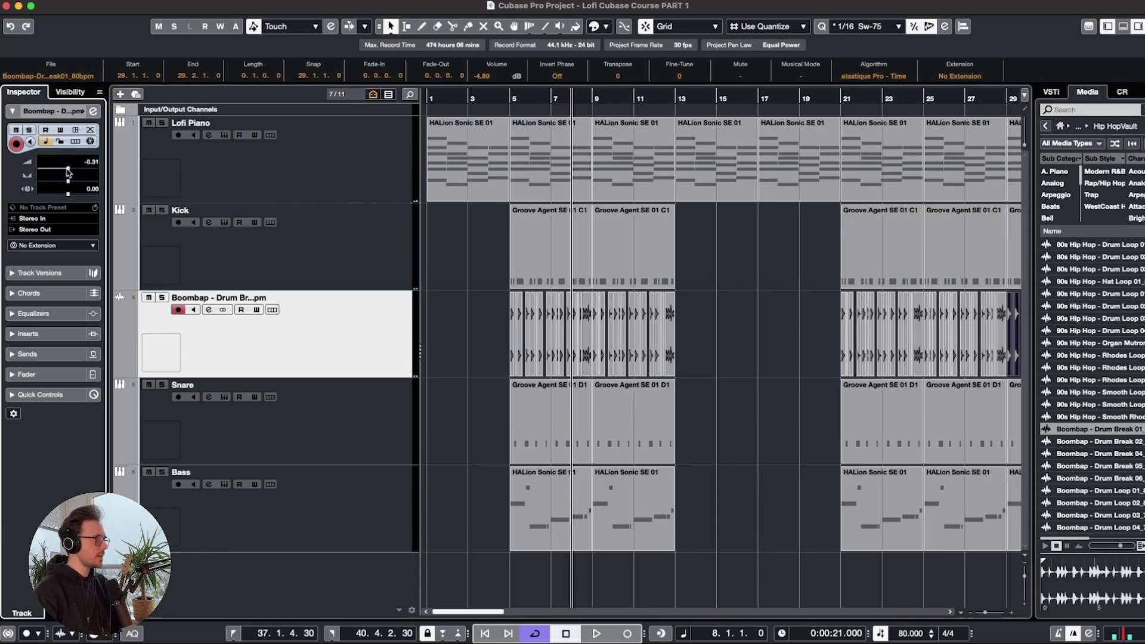
{"action": "key", "text": "space"}
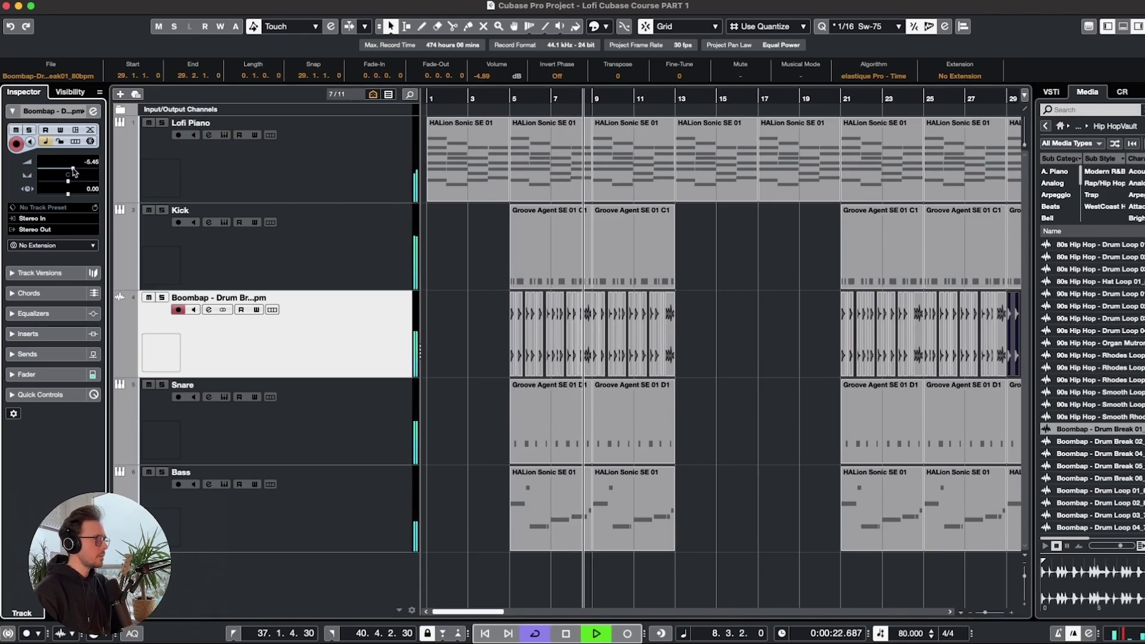
{"action": "left_click_drag", "start_coordinate": [73, 169], "coordinate": [74, 169]}
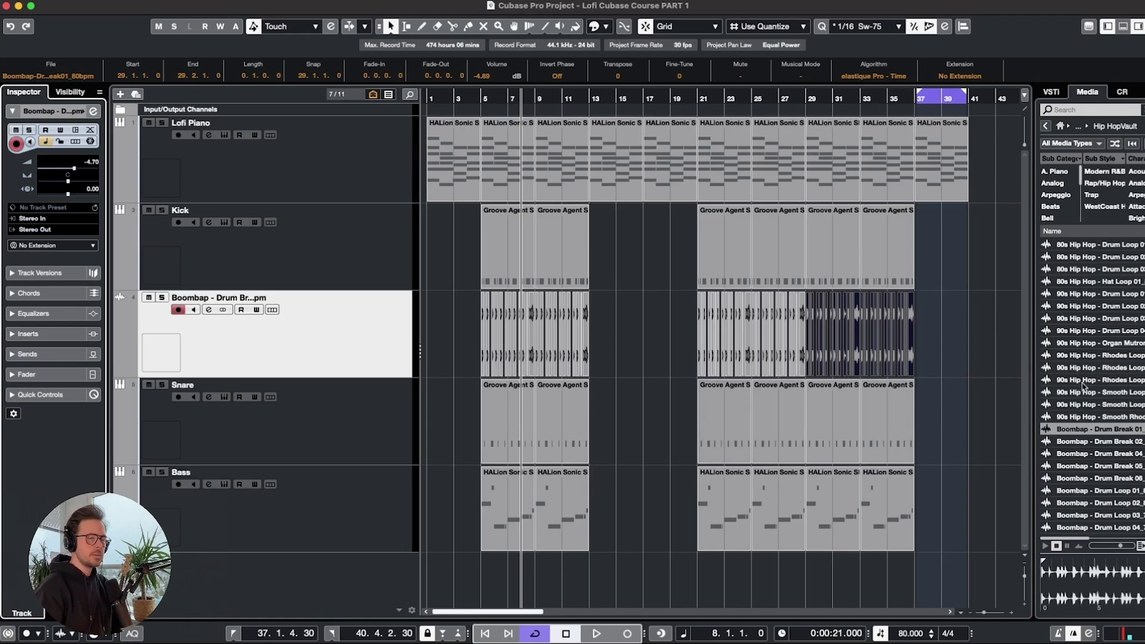
Find the Hip Hop - Hat Loop 05_82bpm sample and place it on a new track below Bass at bar 5.
{"action": "scroll", "coordinate": [1084, 387], "scroll_direction": "down", "scroll_amount": 10}
{"action": "left_click", "coordinate": [1094, 356]}
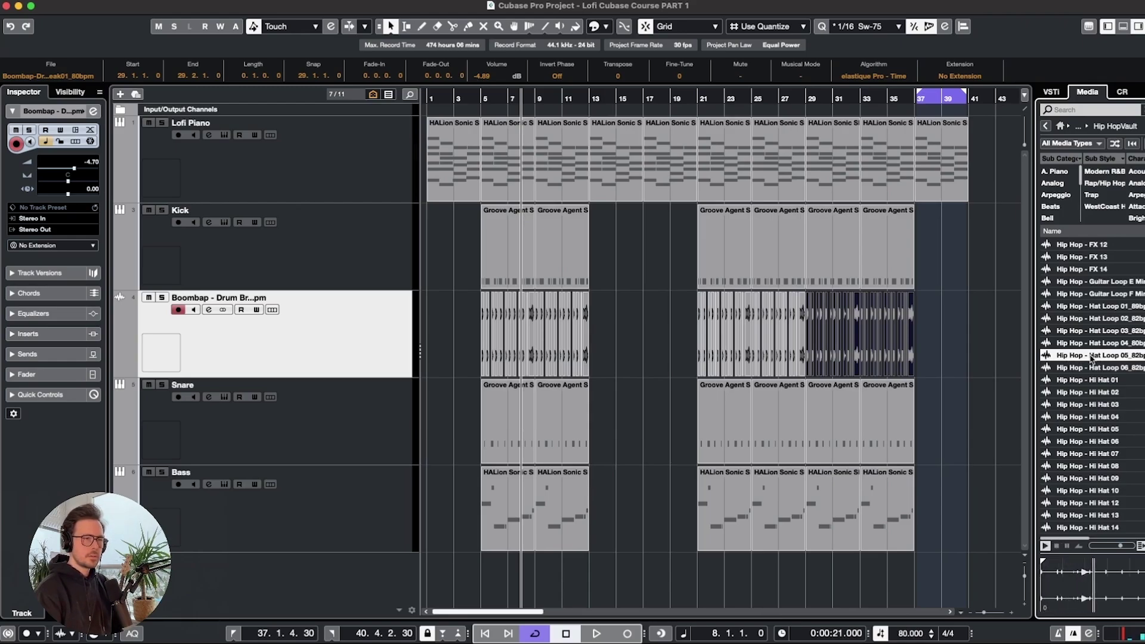
{"action": "left_click_drag", "start_coordinate": [720, 448], "coordinate": [486, 563]}
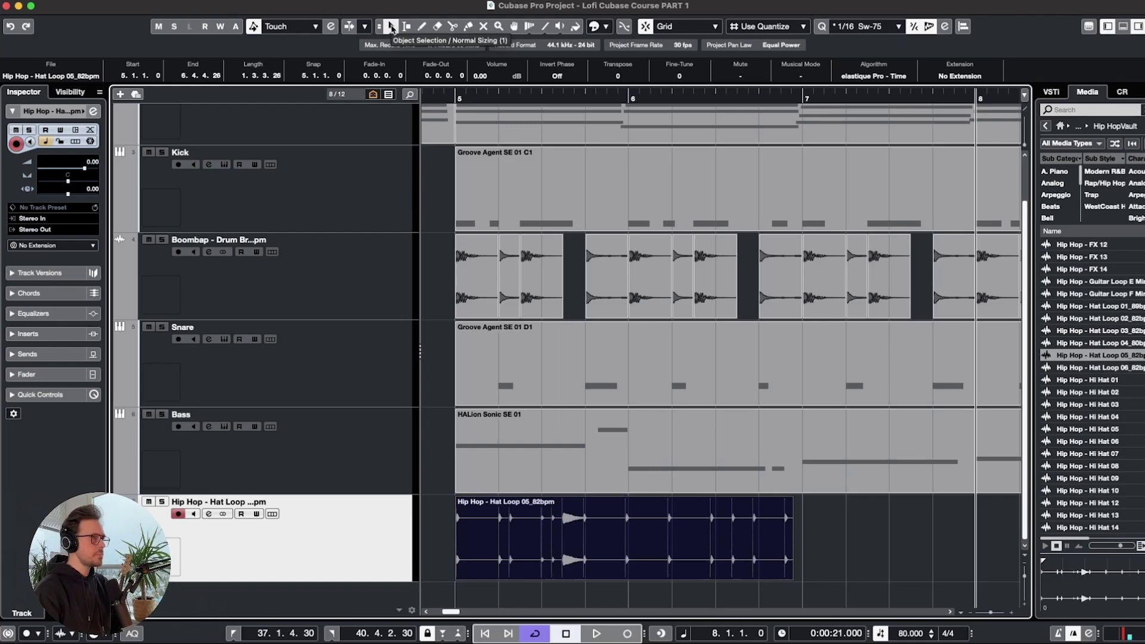
Time-stretch the hat loop to exactly two bars, ending at bar 7, with Sizing Applies Time Stretch.
{"action": "left_click", "coordinate": [392, 28]}
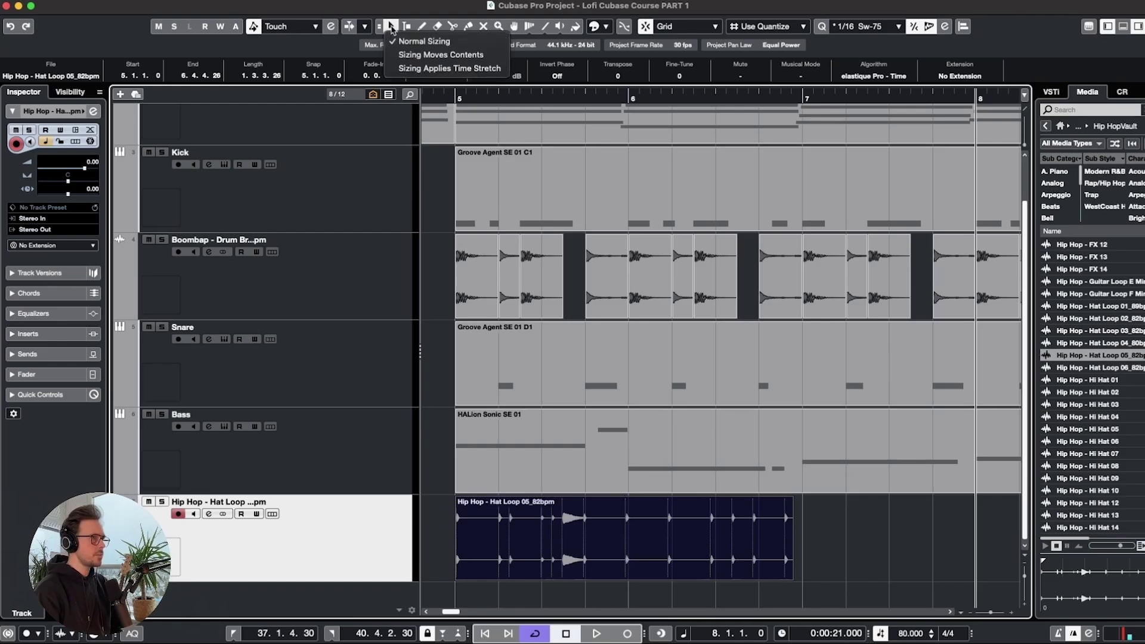
{"action": "left_click", "coordinate": [424, 69]}
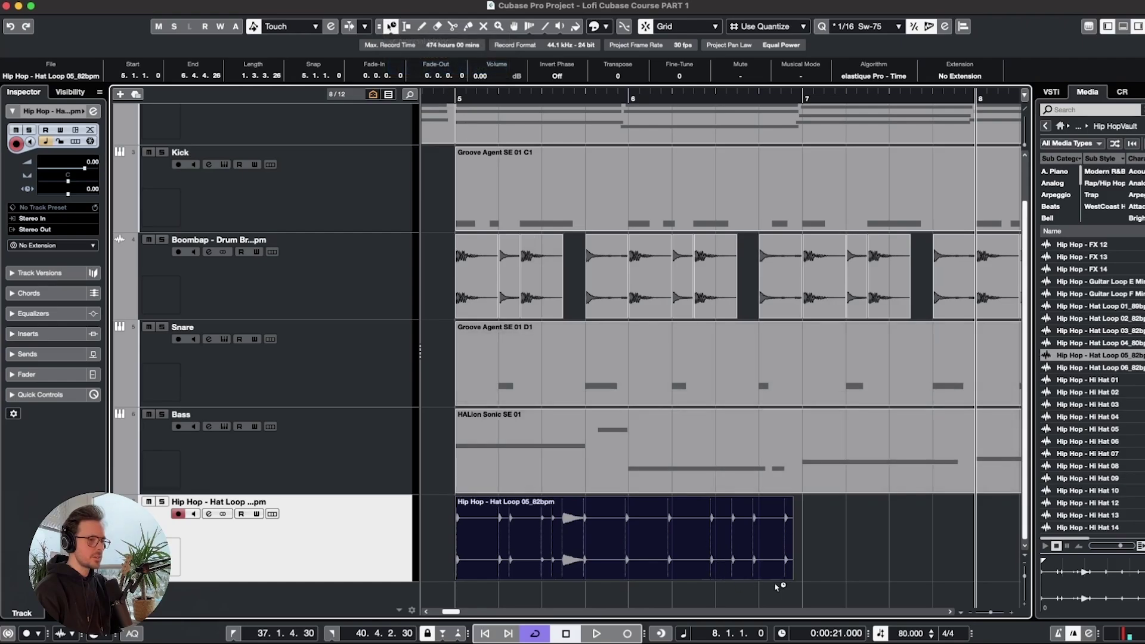
{"action": "left_click_drag", "start_coordinate": [791, 577], "coordinate": [801, 577]}
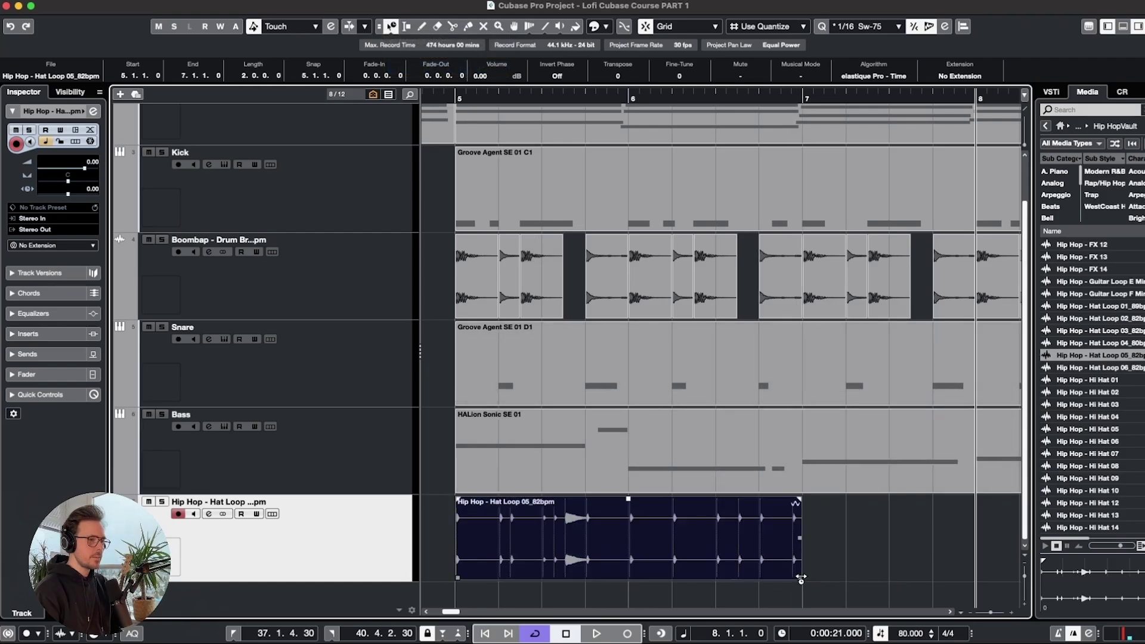
Lower the hat loop clip's volume to -12.91 dB and play it with the arrangement from bar 5.
{"action": "left_click_drag", "start_coordinate": [628, 498], "coordinate": [628, 562]}
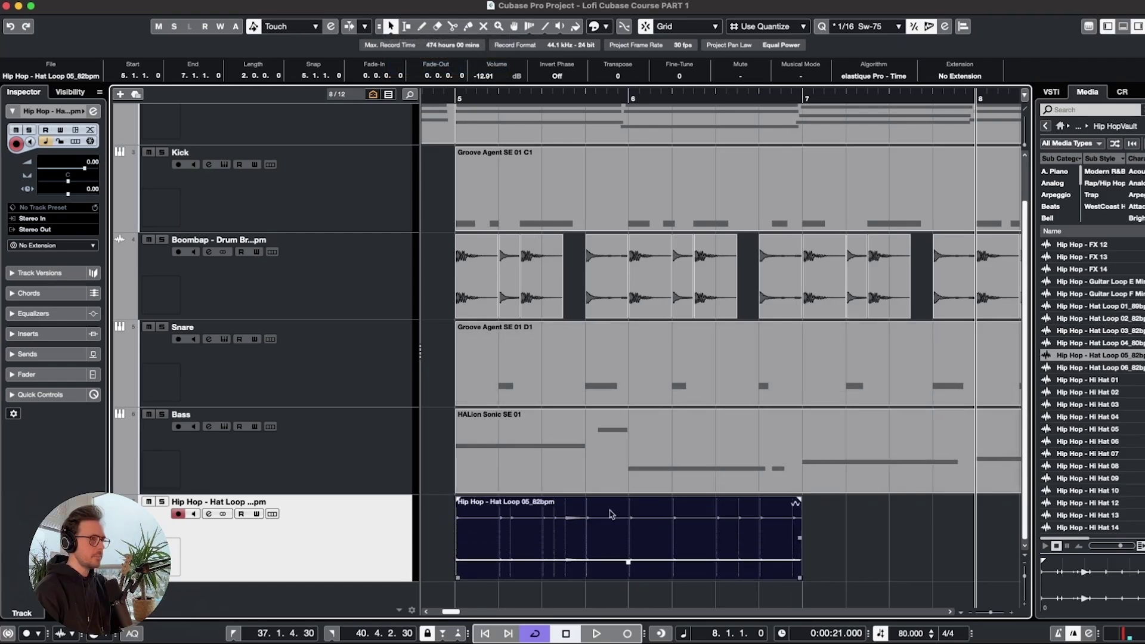
{"action": "left_click", "coordinate": [455, 95]}
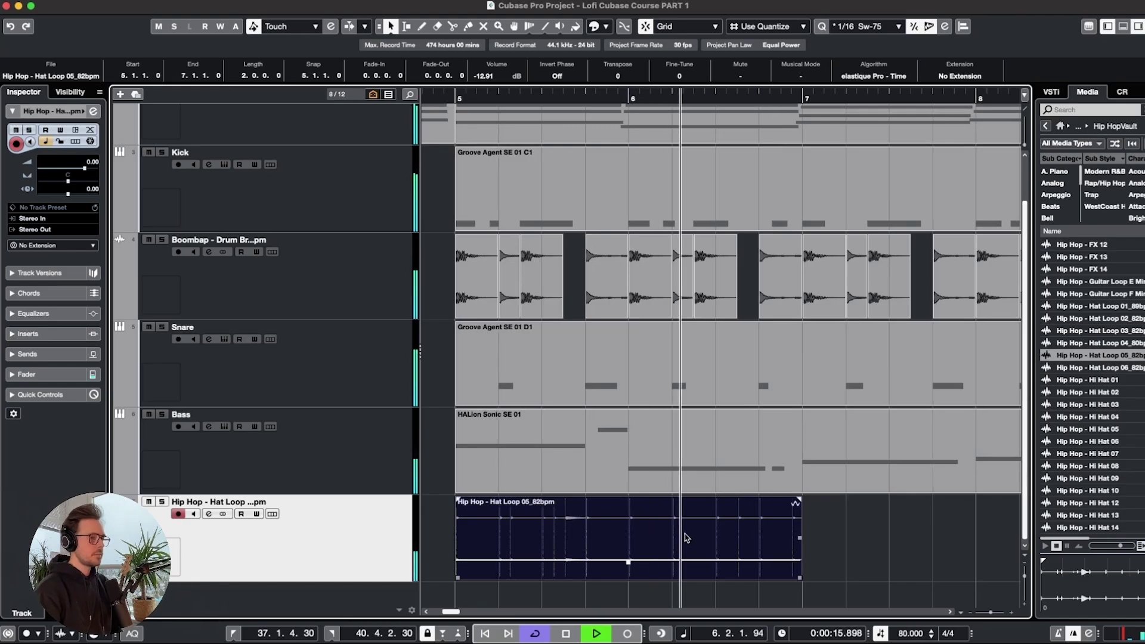
{"action": "key", "text": "space"}
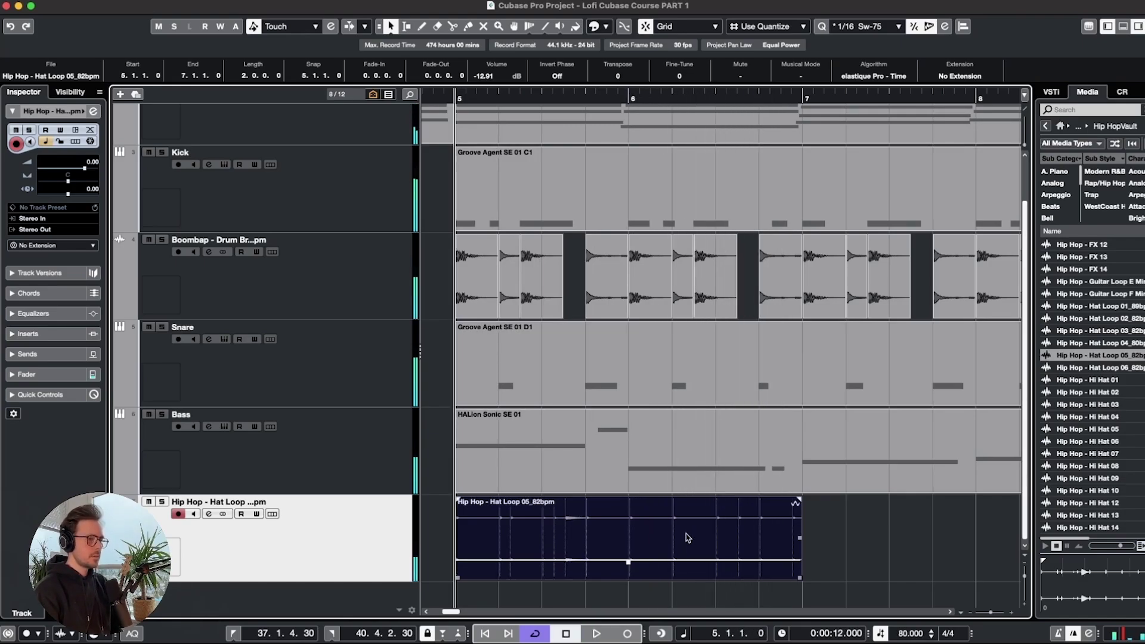
Split the hat loop at 5.4.3 and 6.2.3, and delete the two outer parts.
{"action": "scroll", "coordinate": [528, 556], "scroll_direction": "up", "scroll_amount": 3}
{"action": "scroll", "coordinate": [528, 557], "scroll_direction": "left", "scroll_amount": 2}
{"action": "scroll", "coordinate": [588, 551], "scroll_direction": "down", "scroll_amount": 1}
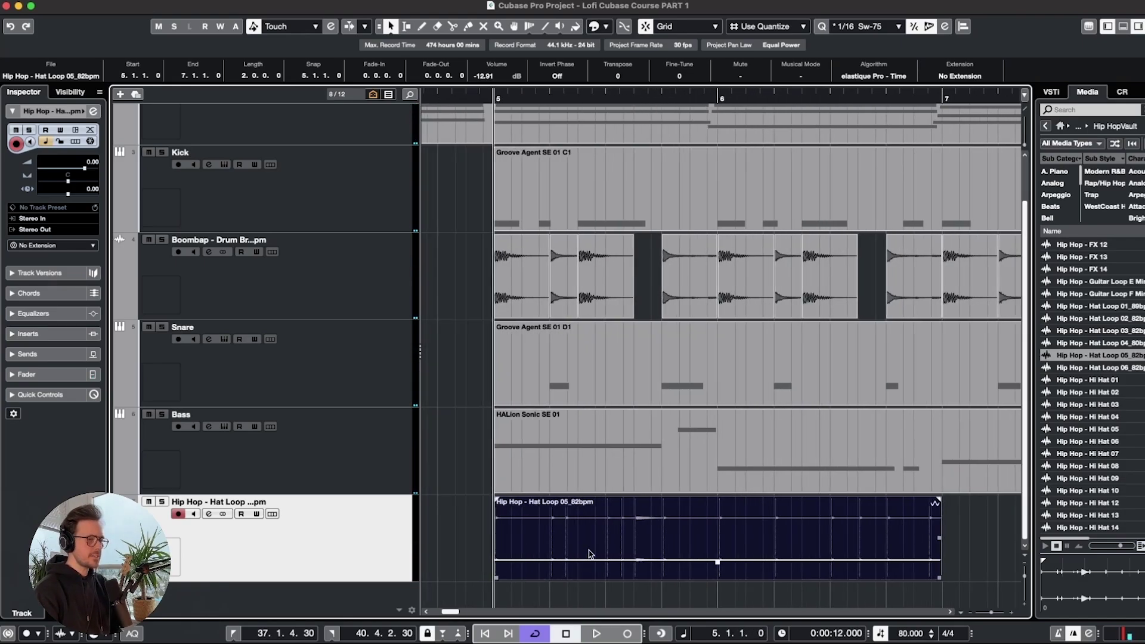
{"action": "scroll", "coordinate": [683, 545], "scroll_direction": "up", "scroll_amount": 2}
{"action": "left_click", "coordinate": [679, 538]}
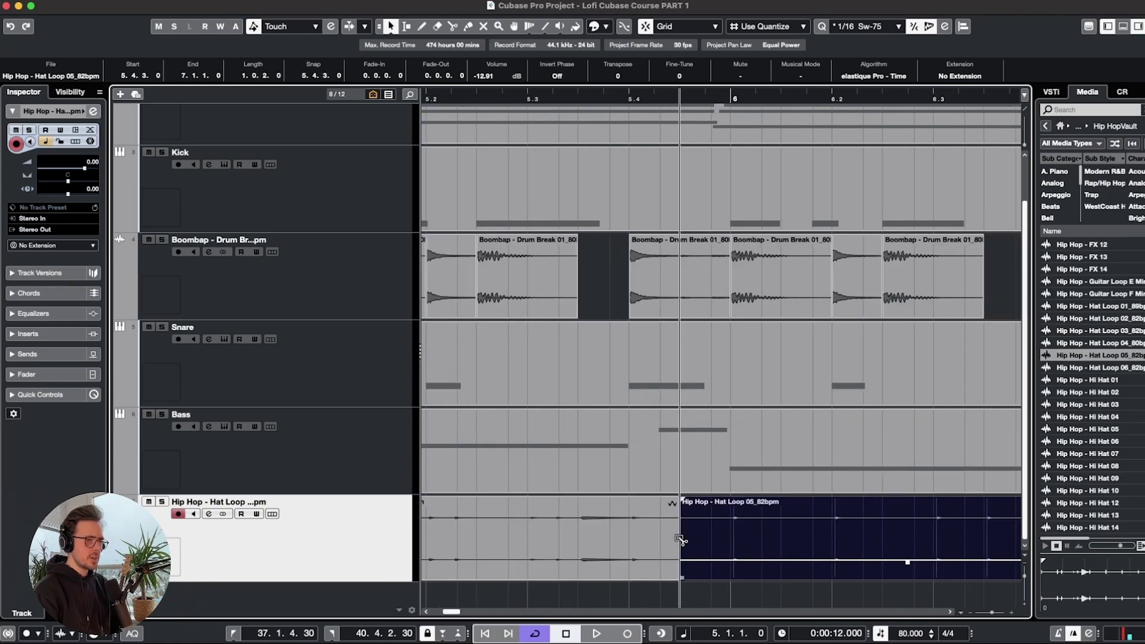
{"action": "left_click", "coordinate": [887, 540], "text": "alt"}
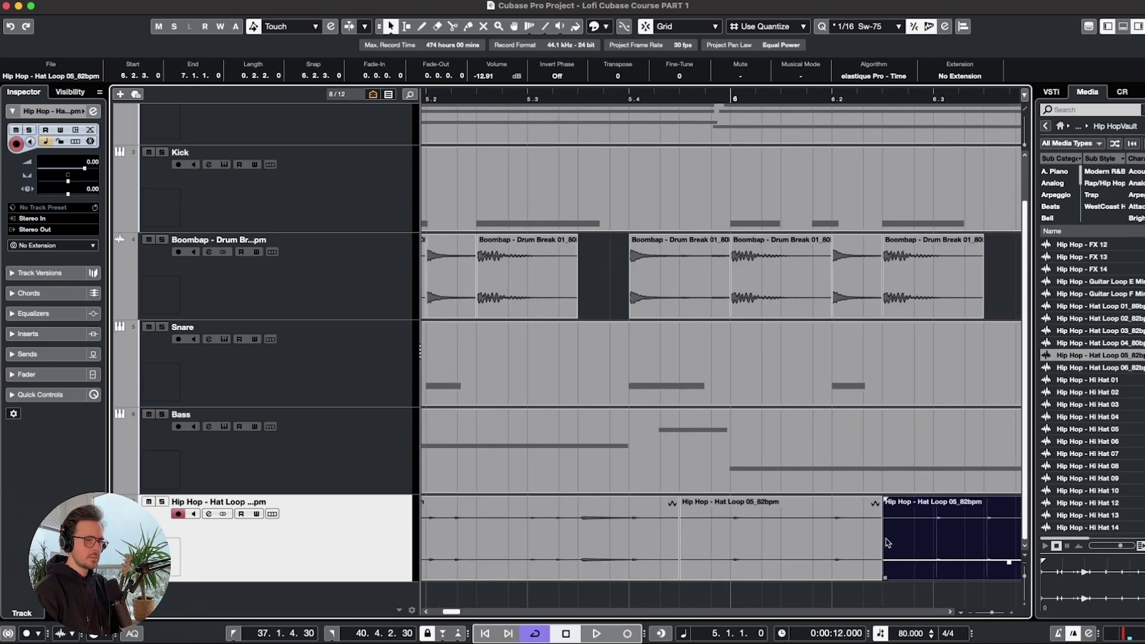
{"action": "left_click", "coordinate": [644, 535]}
{"action": "left_click", "coordinate": [944, 527], "text": "shift"}
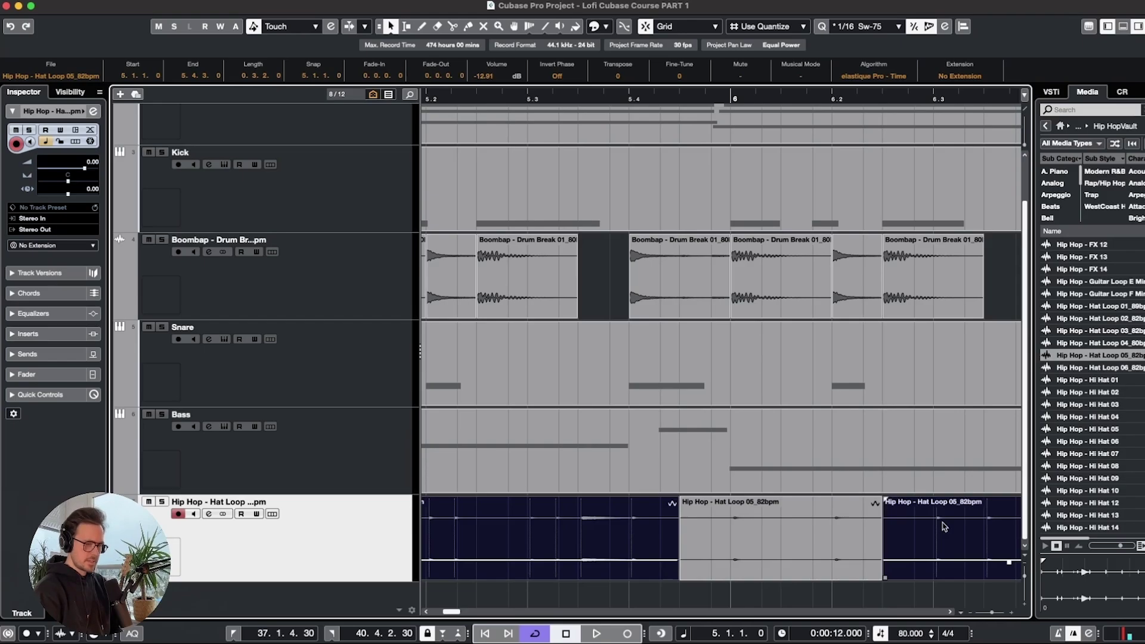
{"action": "key", "text": "Delete"}
Move the remaining half-bar hat slice to the start of bar 5 and play it.
{"action": "scroll", "coordinate": [793, 536], "scroll_direction": "down", "scroll_amount": 2}
{"action": "left_click_drag", "start_coordinate": [786, 536], "coordinate": [576, 538]}
{"action": "key", "text": "space"}
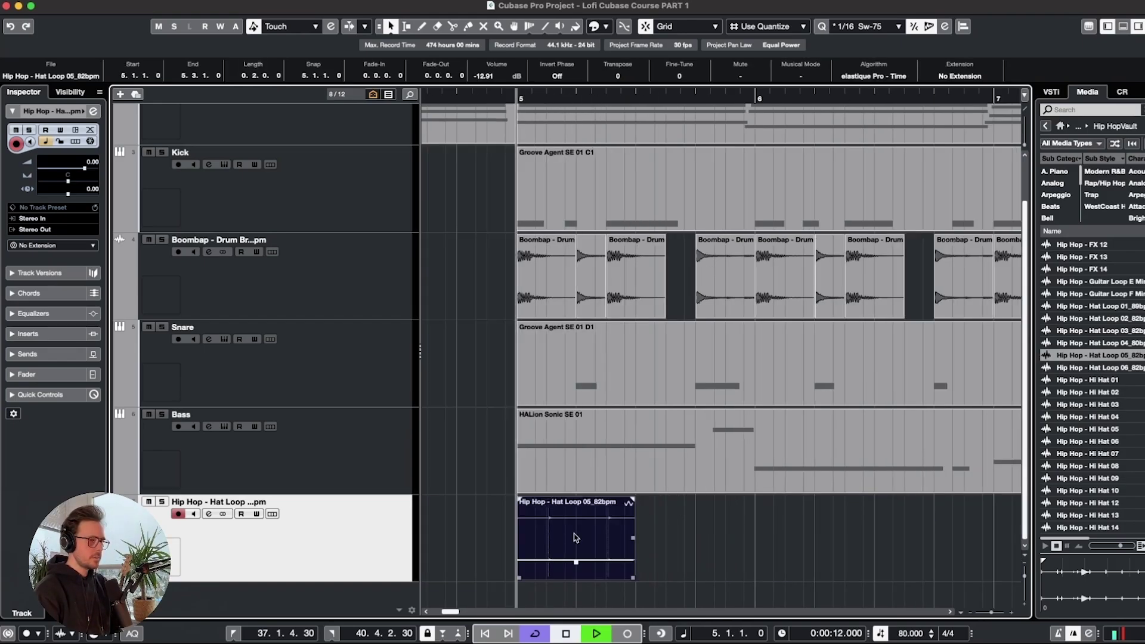
{"action": "key", "text": "space"}
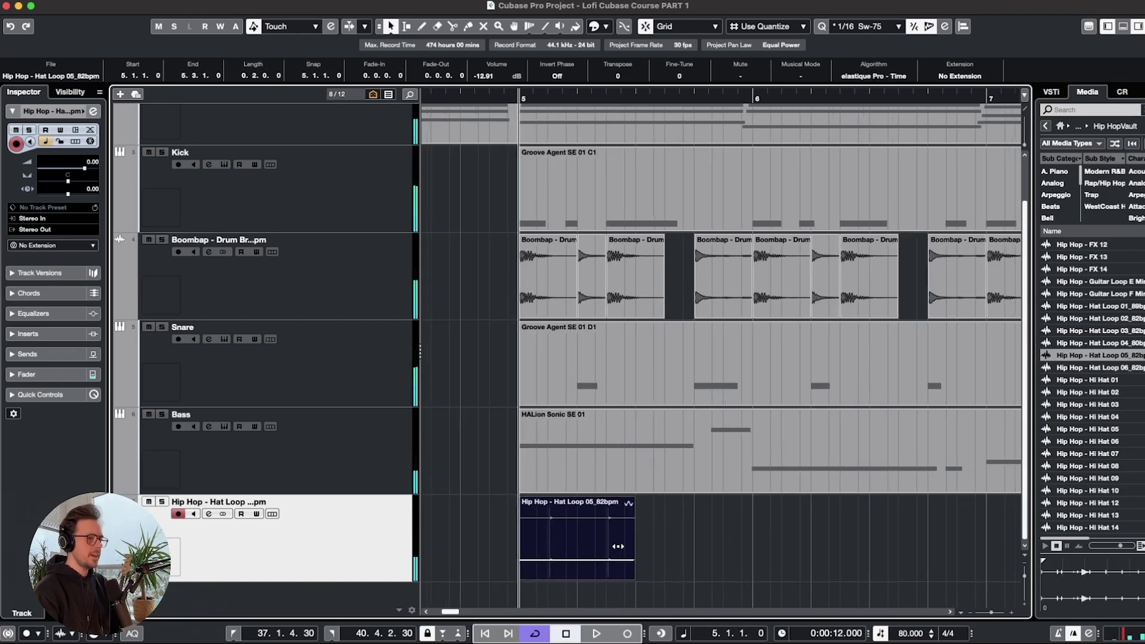
Repeat the half-bar hat slice through bar 12 and copy the whole block to the section at bar 21.
{"action": "scroll", "coordinate": [618, 546], "scroll_direction": "down", "scroll_amount": 3}
{"action": "left_click_drag", "start_coordinate": [541, 545], "coordinate": [737, 541]}
{"action": "key", "text": "space"}
{"action": "scroll", "coordinate": [649, 468], "scroll_direction": "up", "scroll_amount": 4}
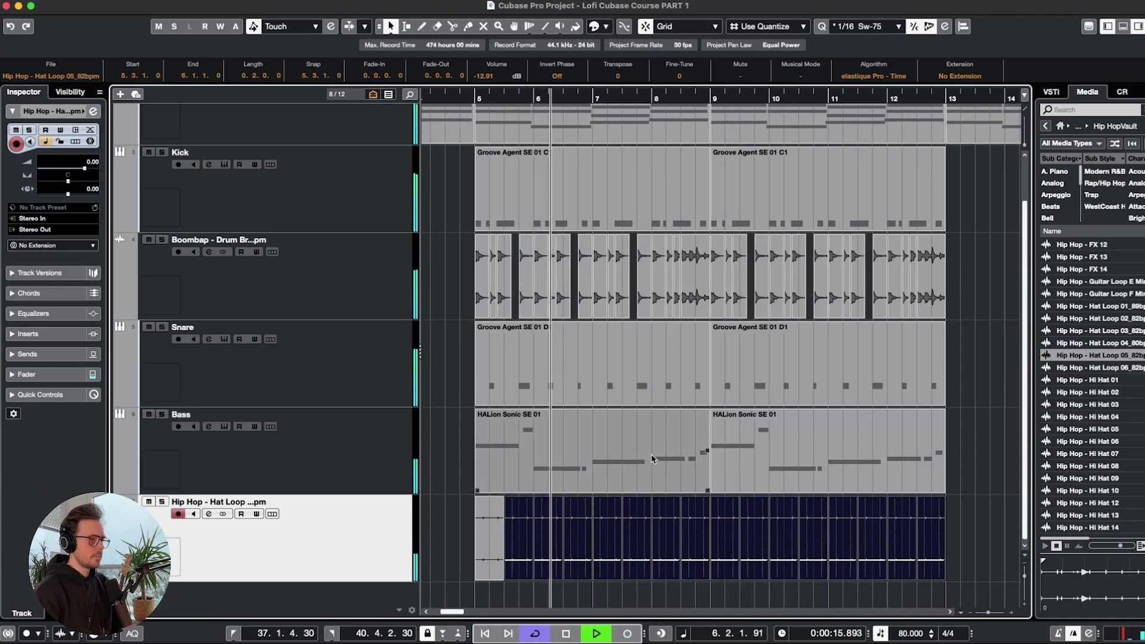
{"action": "key", "text": "space"}
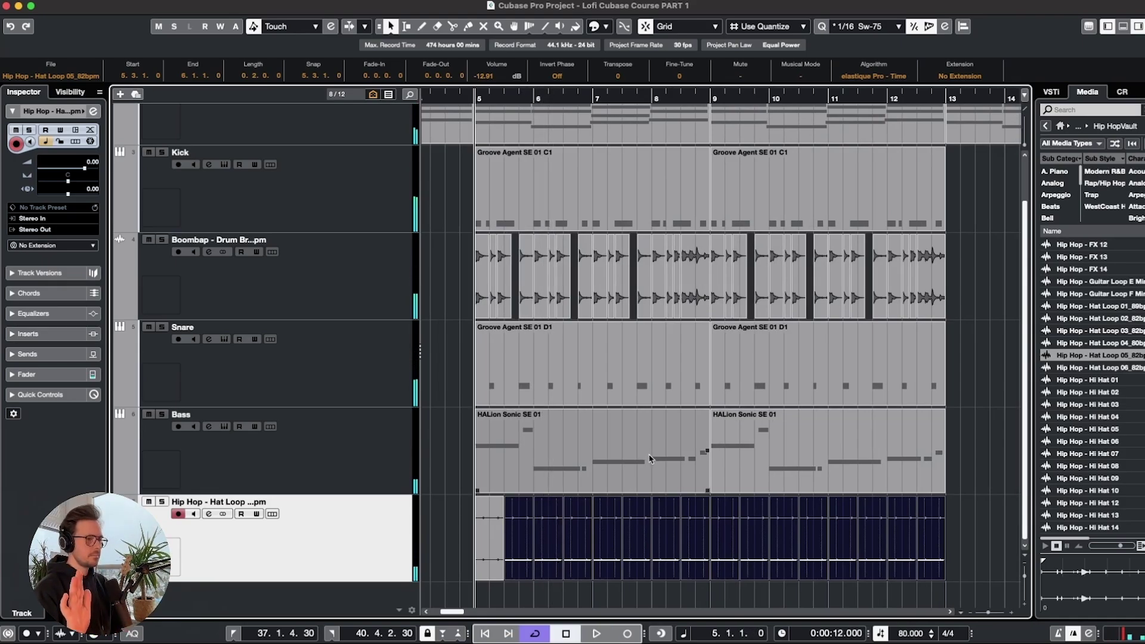
{"action": "left_click_drag", "start_coordinate": [476, 528], "coordinate": [655, 520]}
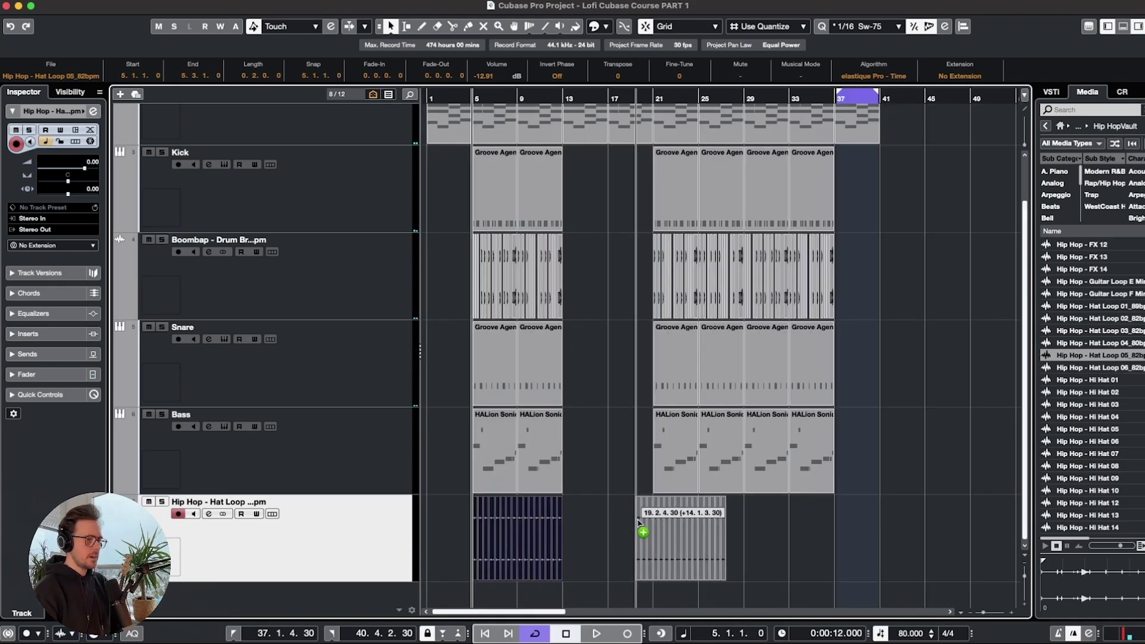
Copy the drum break fill before bar 9 to 4.3 as a lead-in to bar 5, and play the transition.
{"action": "scroll", "coordinate": [657, 522], "scroll_direction": "up", "scroll_amount": 5}
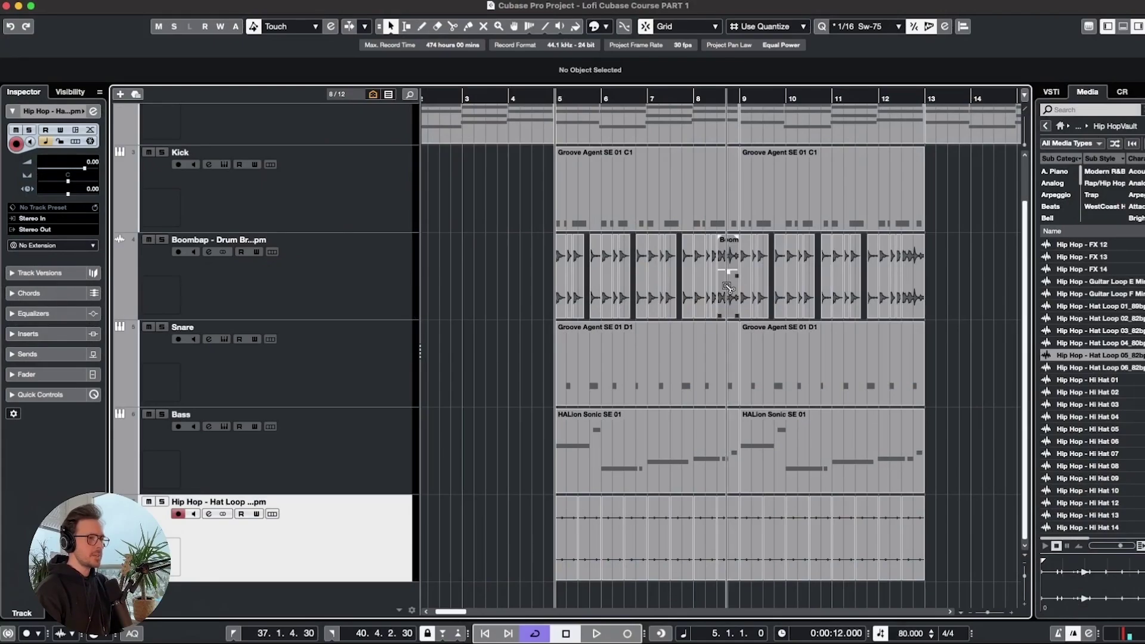
{"action": "scroll", "coordinate": [727, 290], "scroll_direction": "up", "scroll_amount": 1}
{"action": "scroll", "coordinate": [727, 290], "scroll_direction": "up", "scroll_amount": 1}
{"action": "scroll", "coordinate": [728, 290], "scroll_direction": "up", "scroll_amount": 2}
{"action": "scroll", "coordinate": [727, 291], "scroll_direction": "left", "scroll_amount": 2}
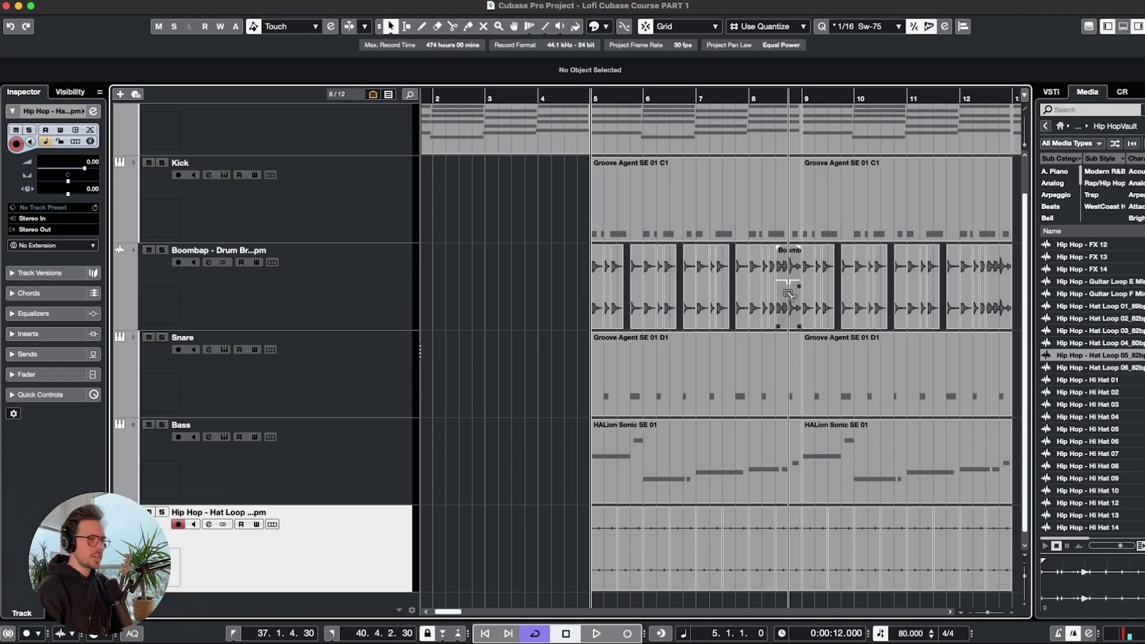
{"action": "left_click_drag", "start_coordinate": [788, 294], "coordinate": [576, 290]}
{"action": "scroll", "coordinate": [576, 288], "scroll_direction": "up", "scroll_amount": 2}
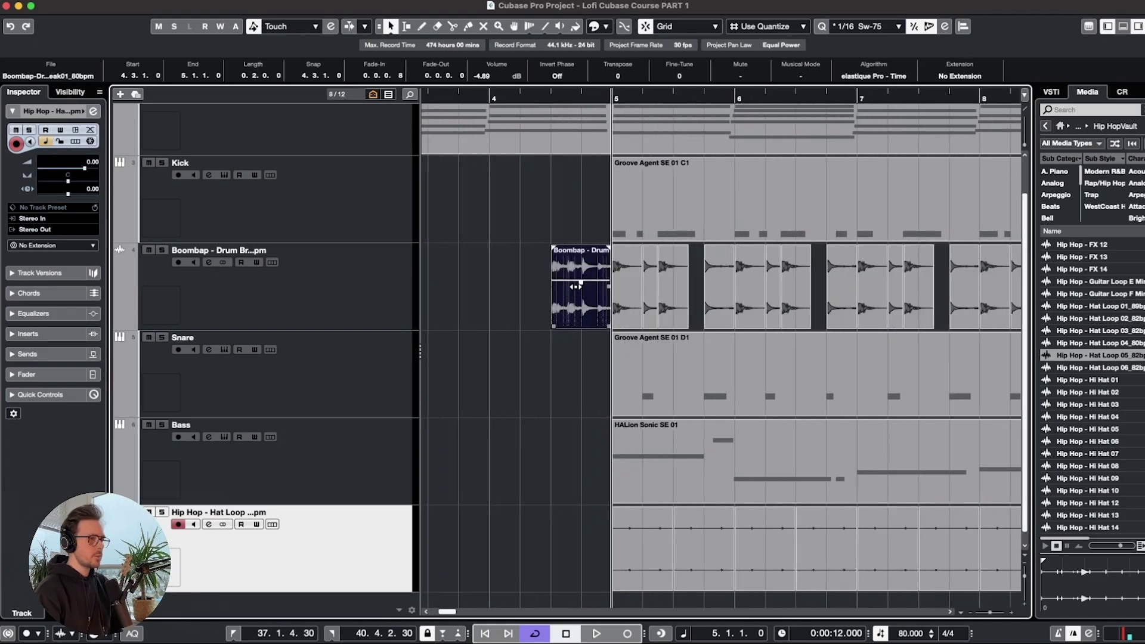
{"action": "left_click", "coordinate": [548, 174]}
{"action": "key", "text": "space"}
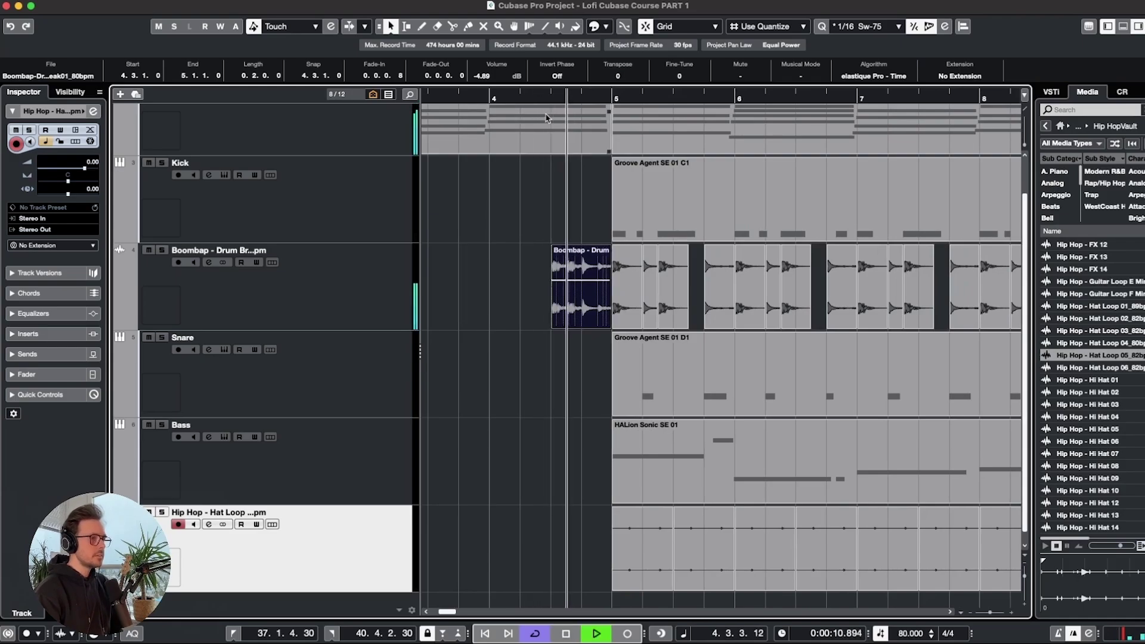
{"action": "scroll", "coordinate": [546, 117], "scroll_direction": "down", "scroll_amount": 4}
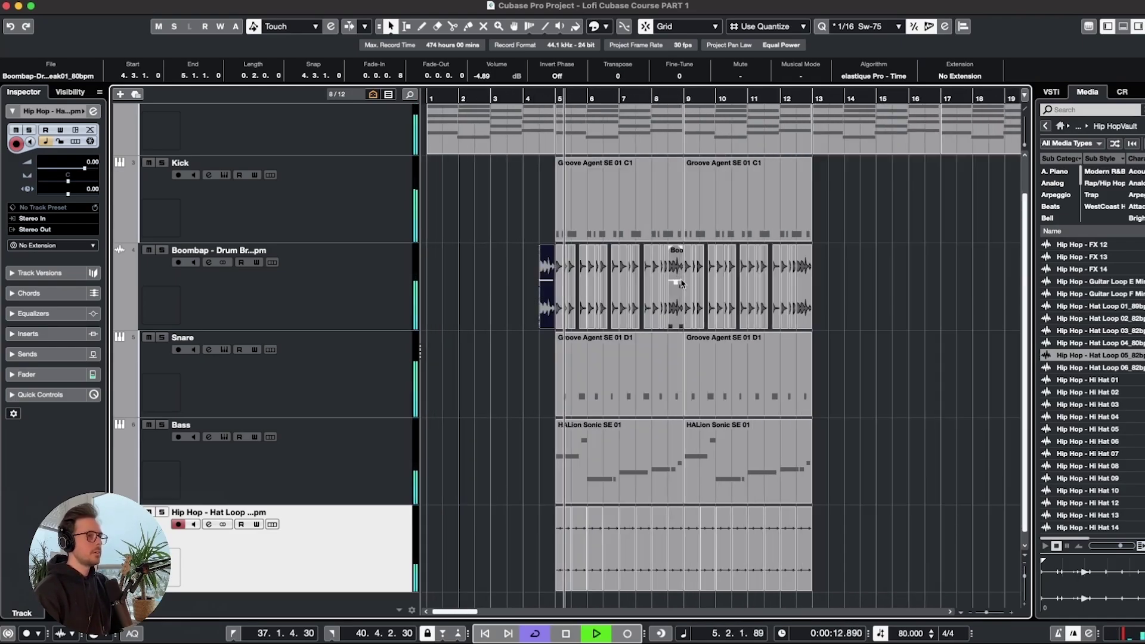
{"action": "key", "text": "space"}
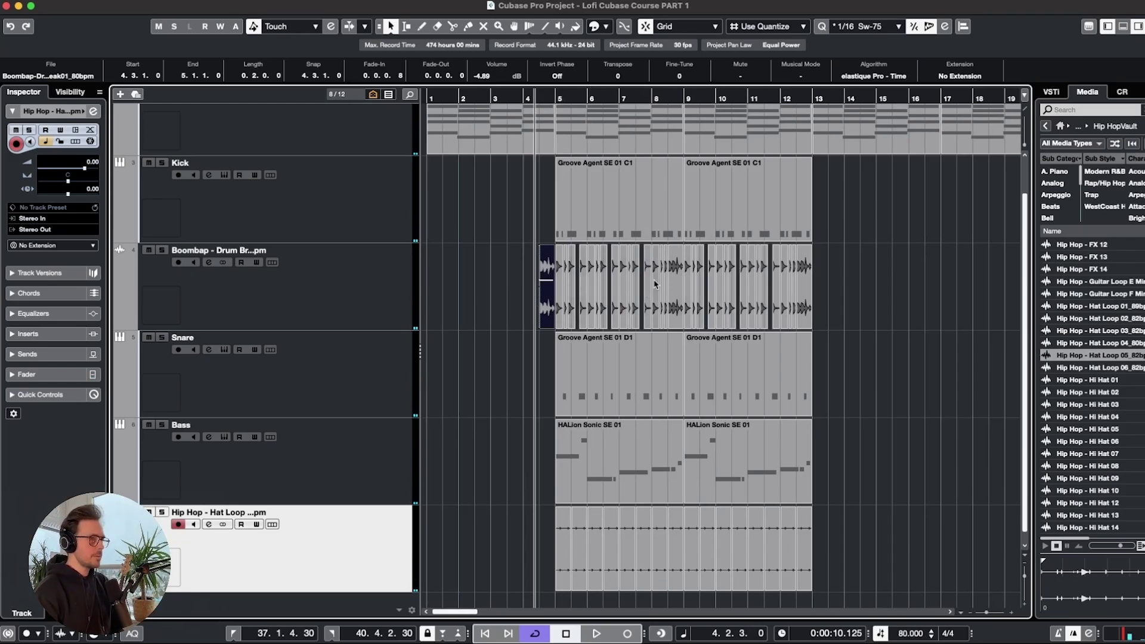
Copy the drum break fill to 20.3 as a lead-in to the section at bar 21.
{"action": "scroll", "coordinate": [656, 282], "scroll_direction": "down", "scroll_amount": 1}
{"action": "left_click_drag", "start_coordinate": [656, 283], "coordinate": [969, 292]}
{"action": "left_click_drag", "start_coordinate": [969, 292], "coordinate": [969, 292]}
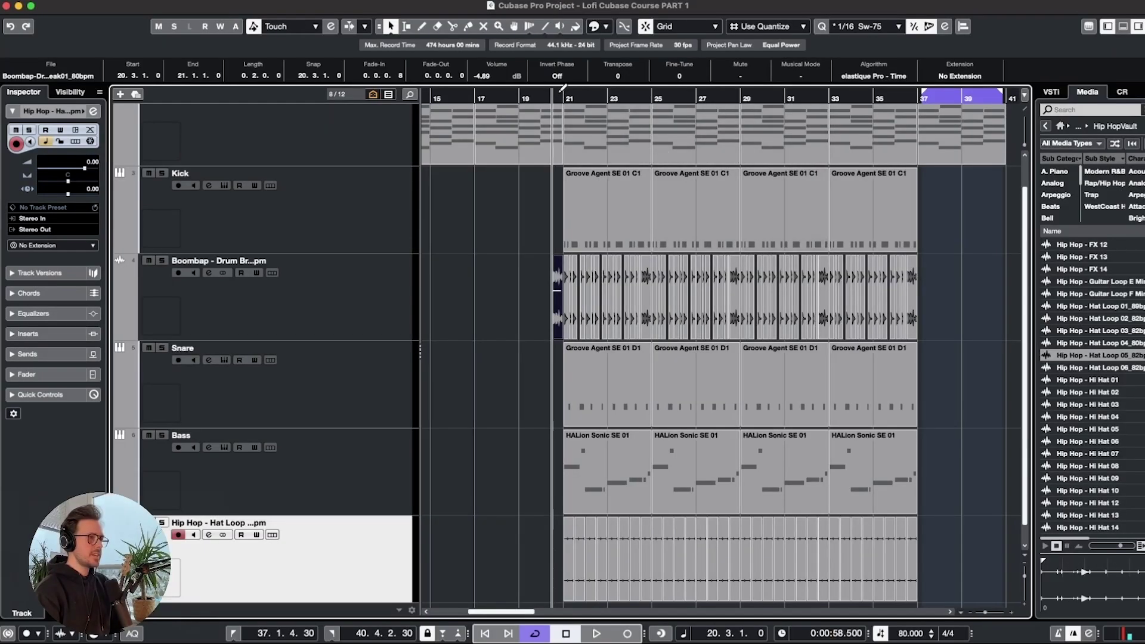
Set the cycle range over the second drum section, from bar 21 to about bar 37.
{"action": "left_click_drag", "start_coordinate": [561, 90], "coordinate": [769, 93]}
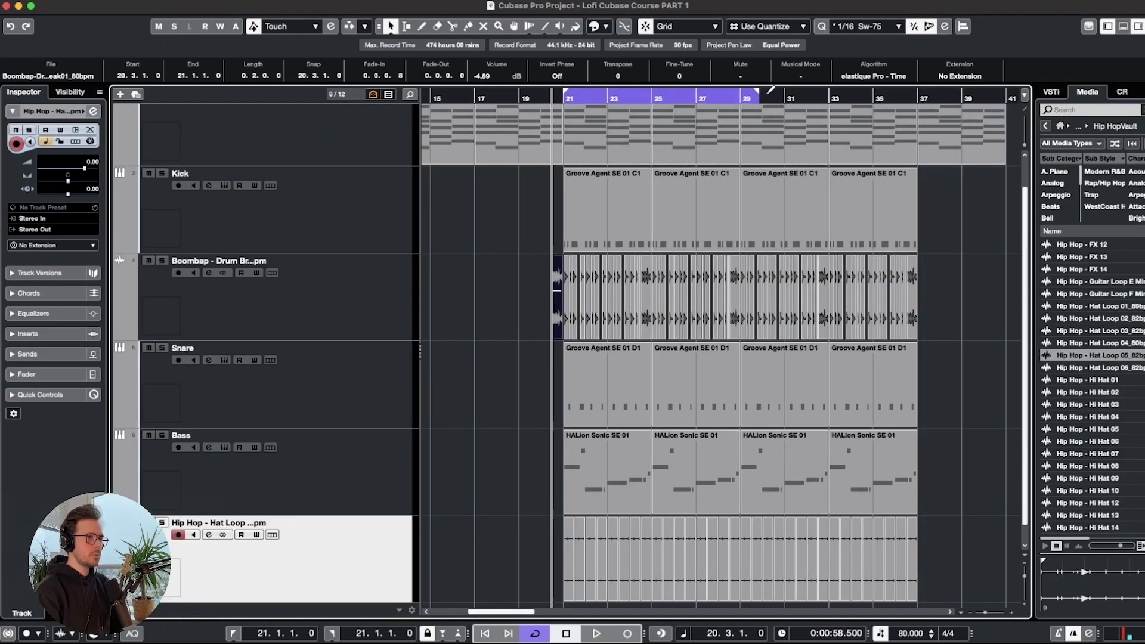
{"action": "left_click_drag", "start_coordinate": [921, 104], "coordinate": [920, 104]}
{"action": "left_click", "coordinate": [740, 101]}
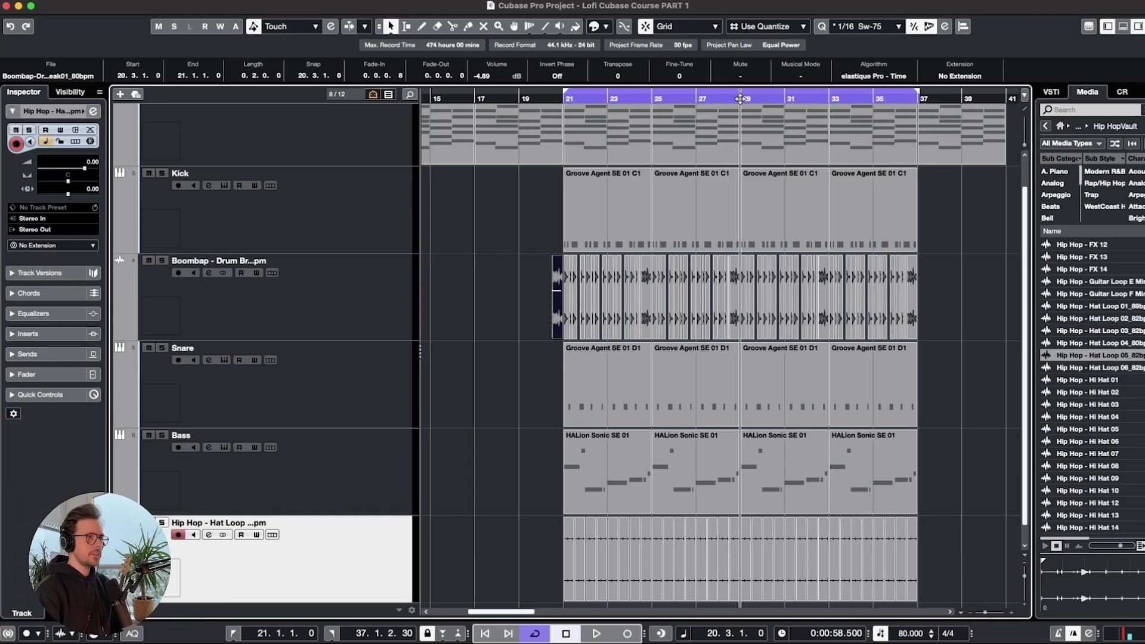
Shorten the Kick, Snare and Bass parts before bar 29 so that they end at bar 28.
{"action": "scroll", "coordinate": [741, 288], "scroll_direction": "up", "scroll_amount": 10}
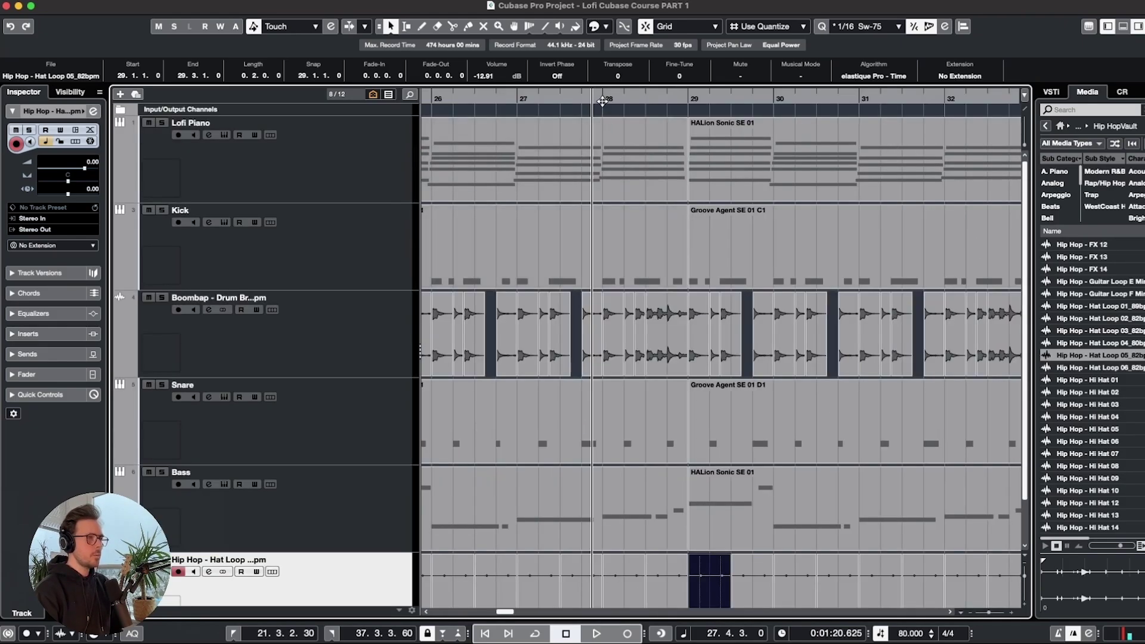
{"action": "left_click", "coordinate": [603, 100]}
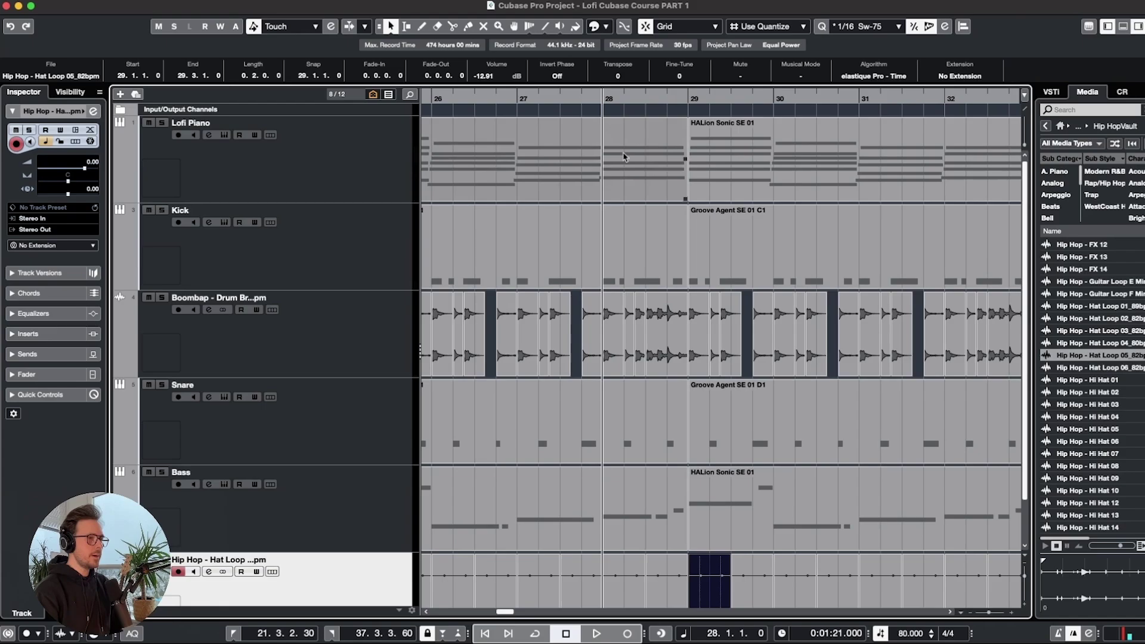
{"action": "left_click", "coordinate": [646, 250]}
{"action": "left_click_drag", "start_coordinate": [686, 287], "coordinate": [600, 291]}
{"action": "left_click", "coordinate": [623, 440]}
{"action": "scroll", "coordinate": [629, 449], "scroll_direction": "down", "scroll_amount": 2}
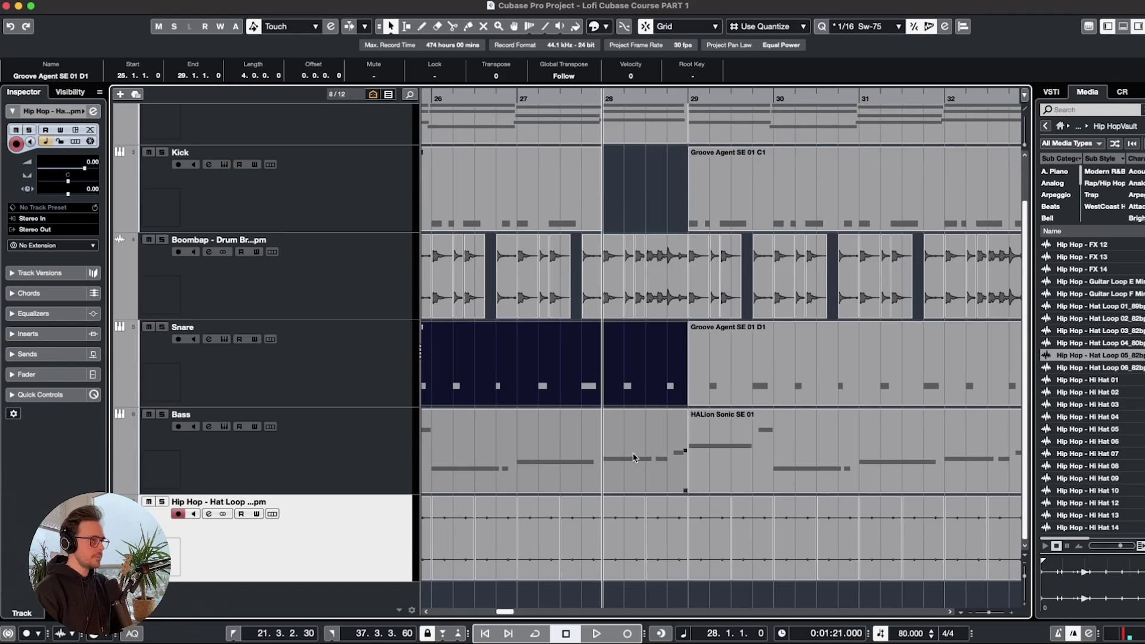
{"action": "left_click", "coordinate": [634, 458], "text": "shift"}
{"action": "left_click_drag", "start_coordinate": [685, 491], "coordinate": [603, 490]}
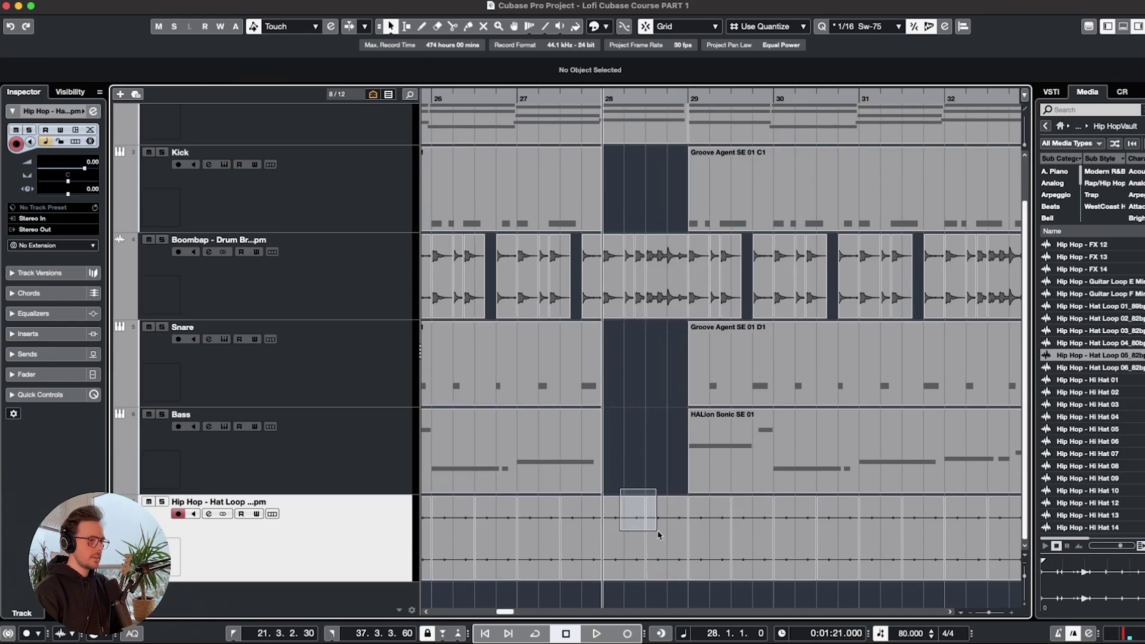
Delete the hat loop slices in bar 28 and the drum break slices in the first half of that bar.
{"action": "left_click", "coordinate": [661, 536]}
{"action": "key", "text": "Delete"}
{"action": "left_click", "coordinate": [641, 313]}
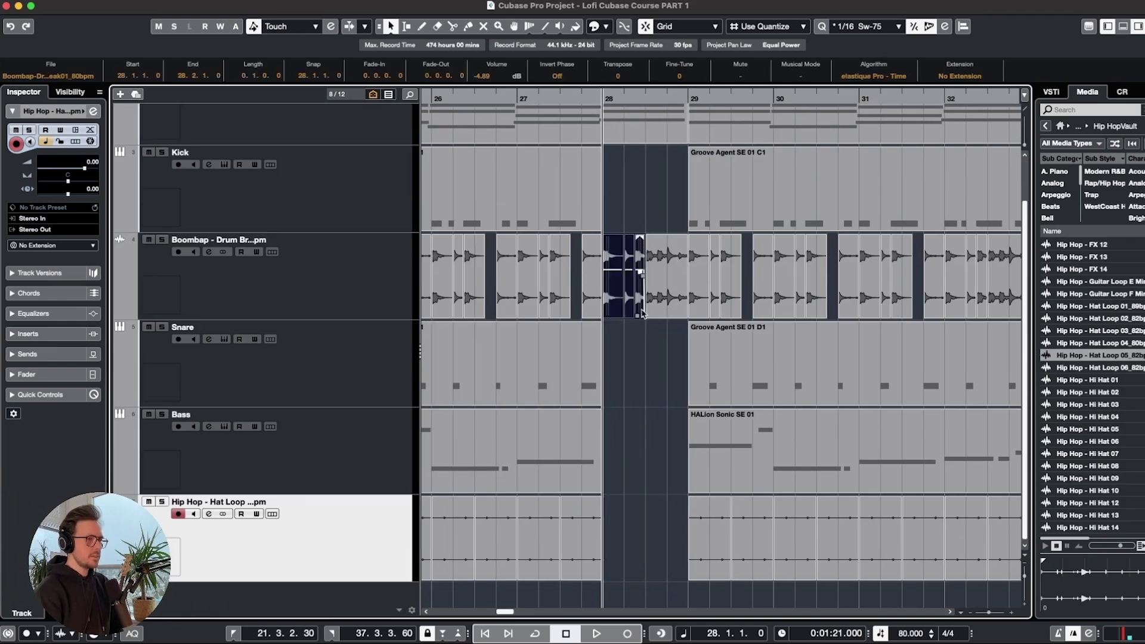
{"action": "key", "text": "Delete"}
Trim the start of the drum break fill before bar 29 to 28.4 and play the transition.
{"action": "scroll", "coordinate": [669, 302], "scroll_direction": "up", "scroll_amount": 5}
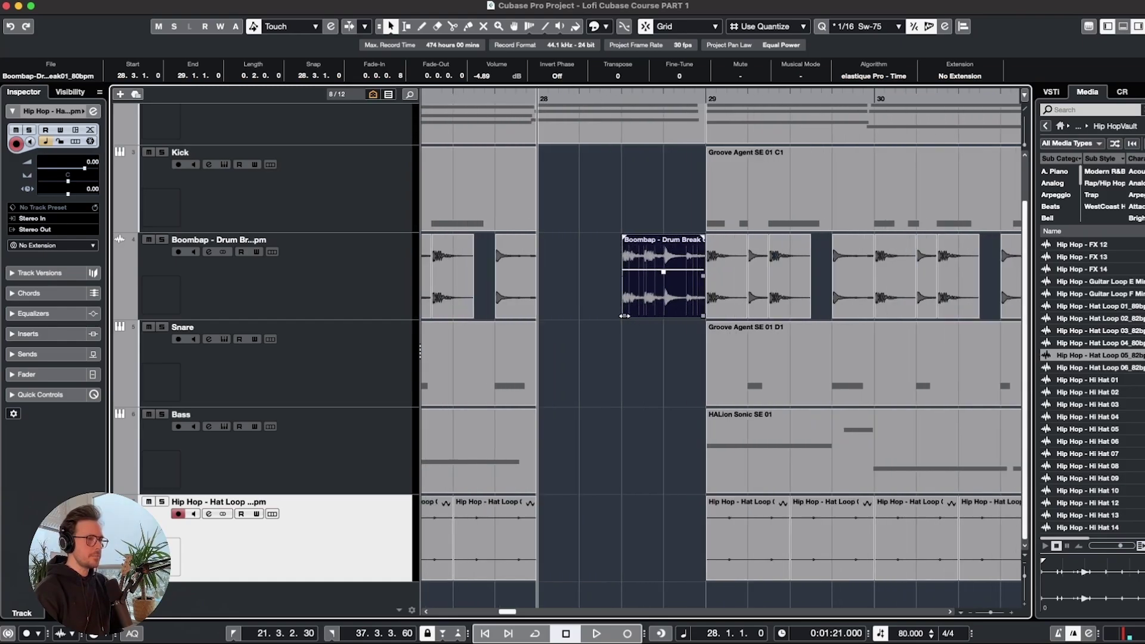
{"action": "left_click_drag", "start_coordinate": [624, 315], "coordinate": [667, 316]}
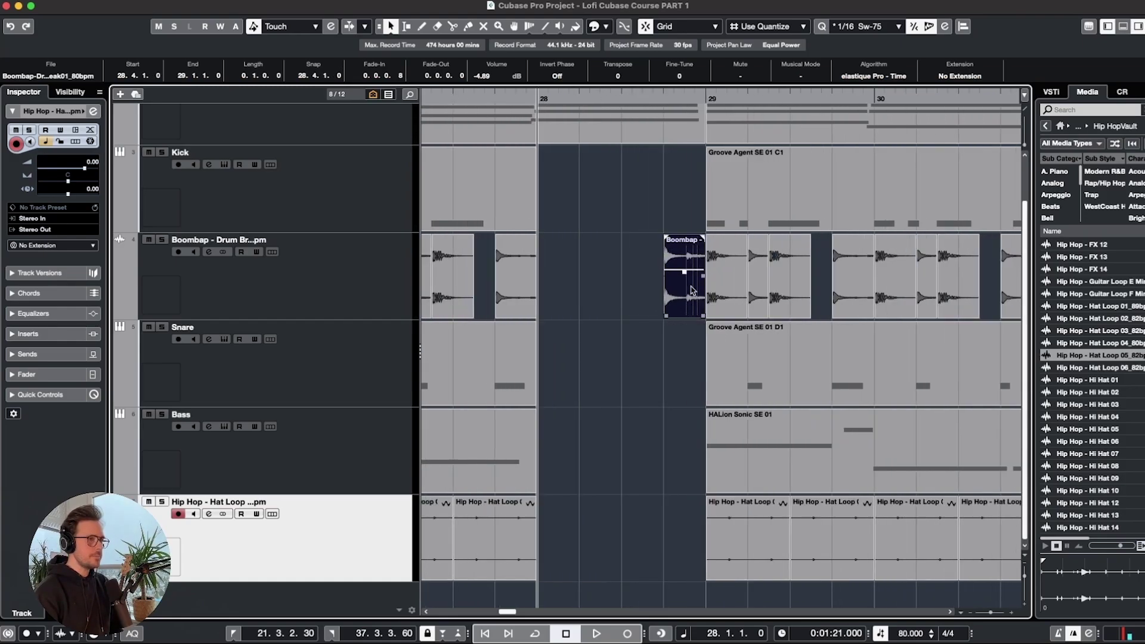
{"action": "scroll", "coordinate": [621, 281], "scroll_direction": "down", "scroll_amount": 2}
{"action": "scroll", "coordinate": [621, 281], "scroll_direction": "up", "scroll_amount": 1}
{"action": "left_click", "coordinate": [505, 96]}
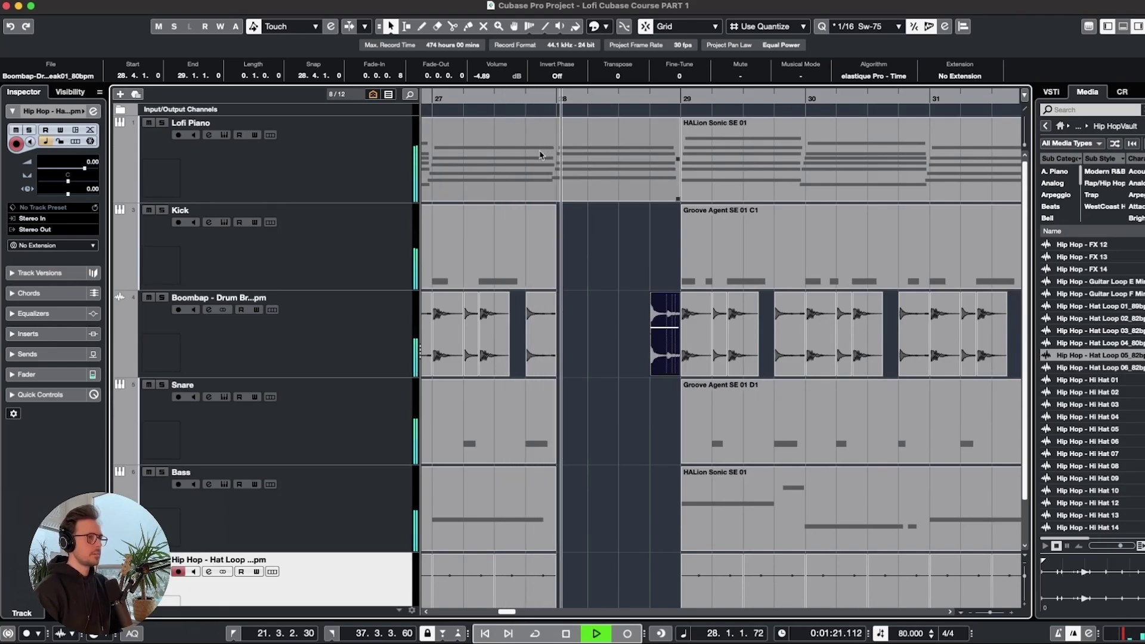
{"action": "scroll", "coordinate": [654, 265], "scroll_direction": "down", "scroll_amount": 2}
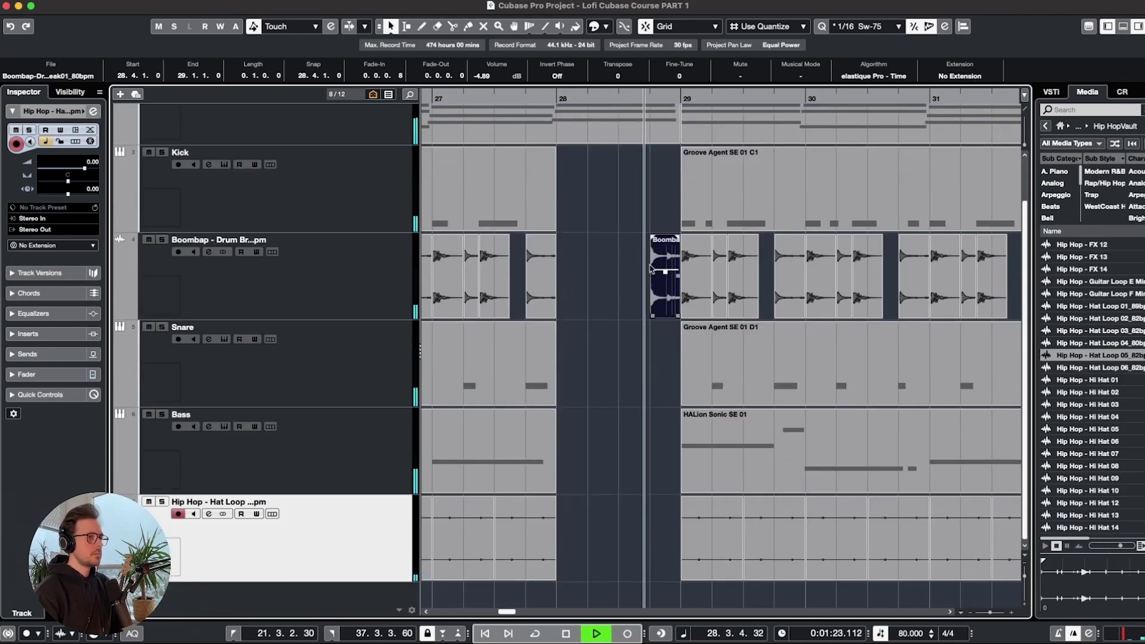
{"action": "scroll", "coordinate": [652, 268], "scroll_direction": "down", "scroll_amount": 3}
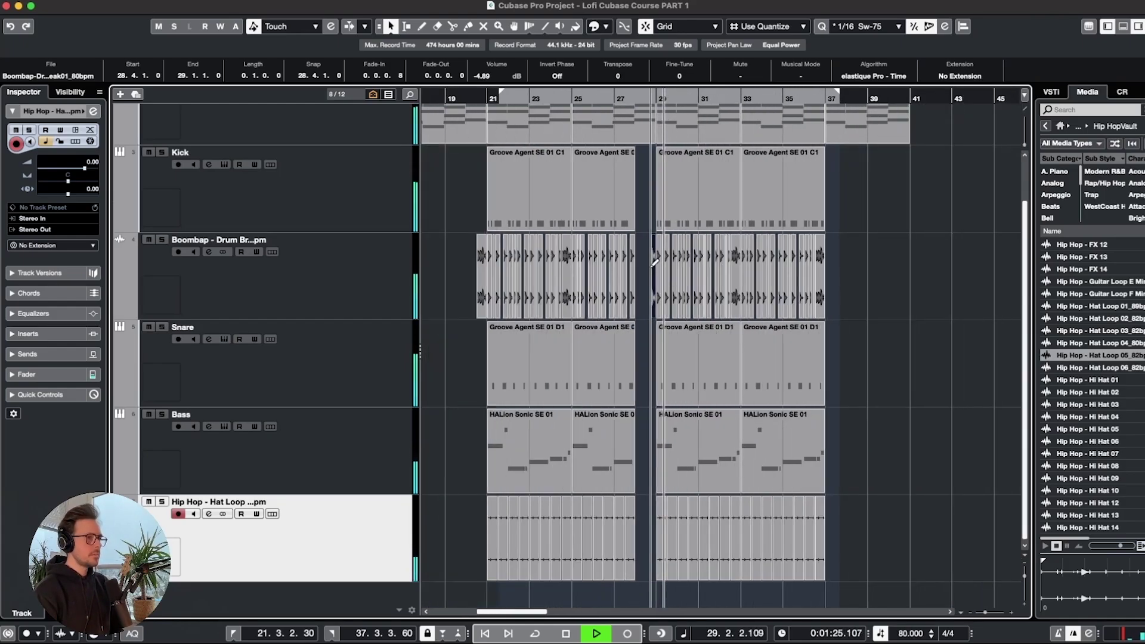
{"action": "key", "text": "space"}
Set the cycle range over the first half of the second drum section, from bar 21 to bar 29.
{"action": "scroll", "coordinate": [651, 268], "scroll_direction": "up", "scroll_amount": 2}
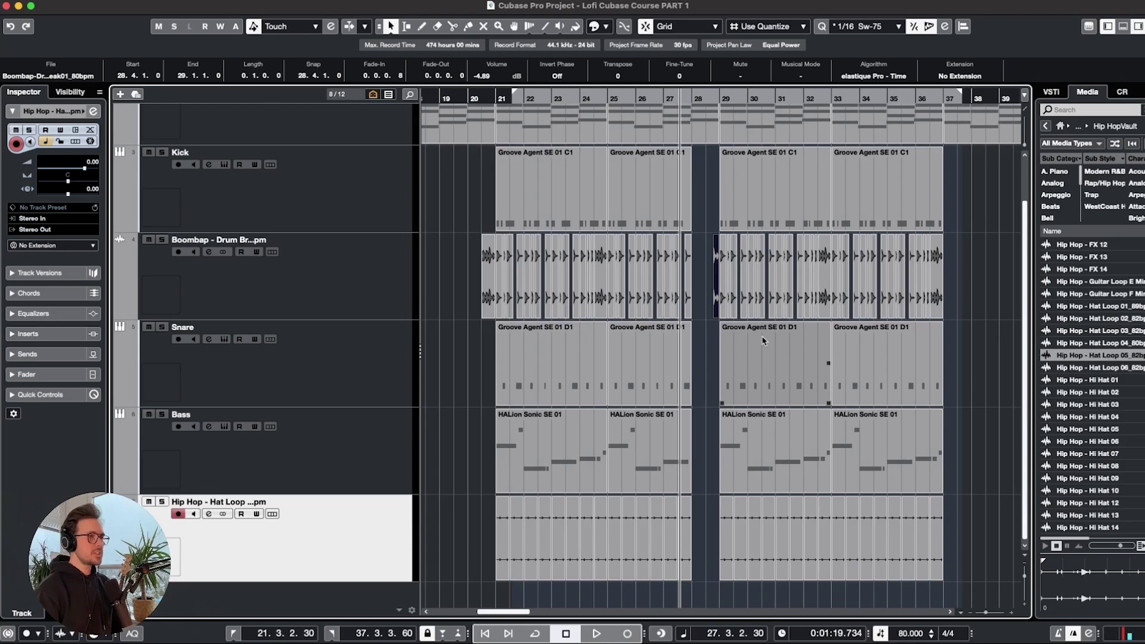
{"action": "scroll", "coordinate": [758, 328], "scroll_direction": "up", "scroll_amount": 2}
{"action": "left_click", "coordinate": [496, 100]}
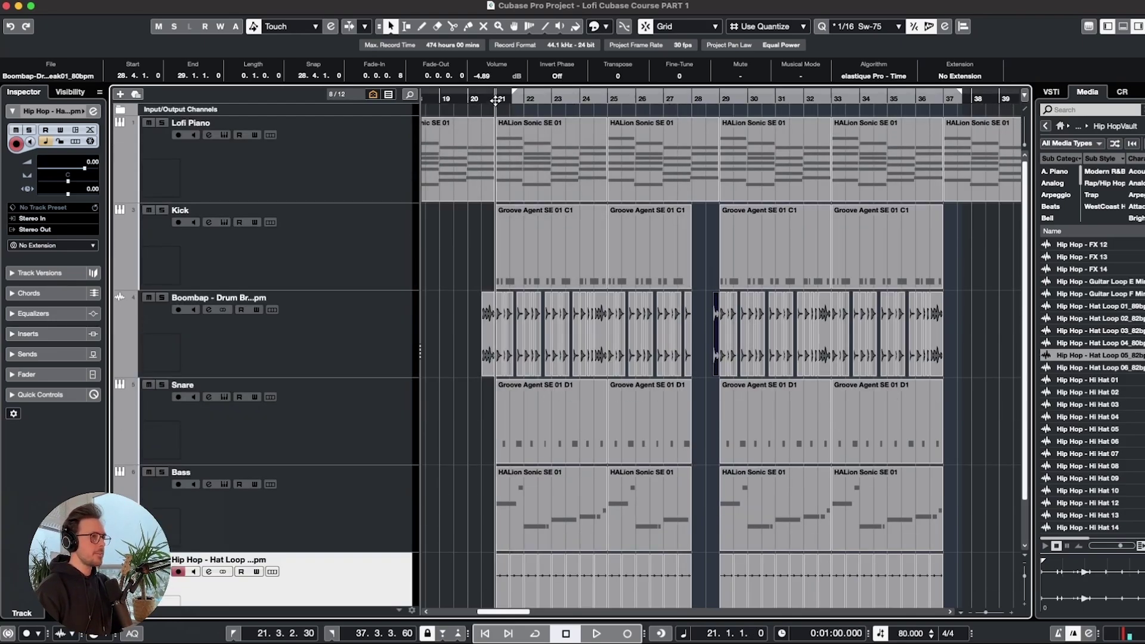
{"action": "left_click_drag", "start_coordinate": [501, 88], "coordinate": [658, 94]}
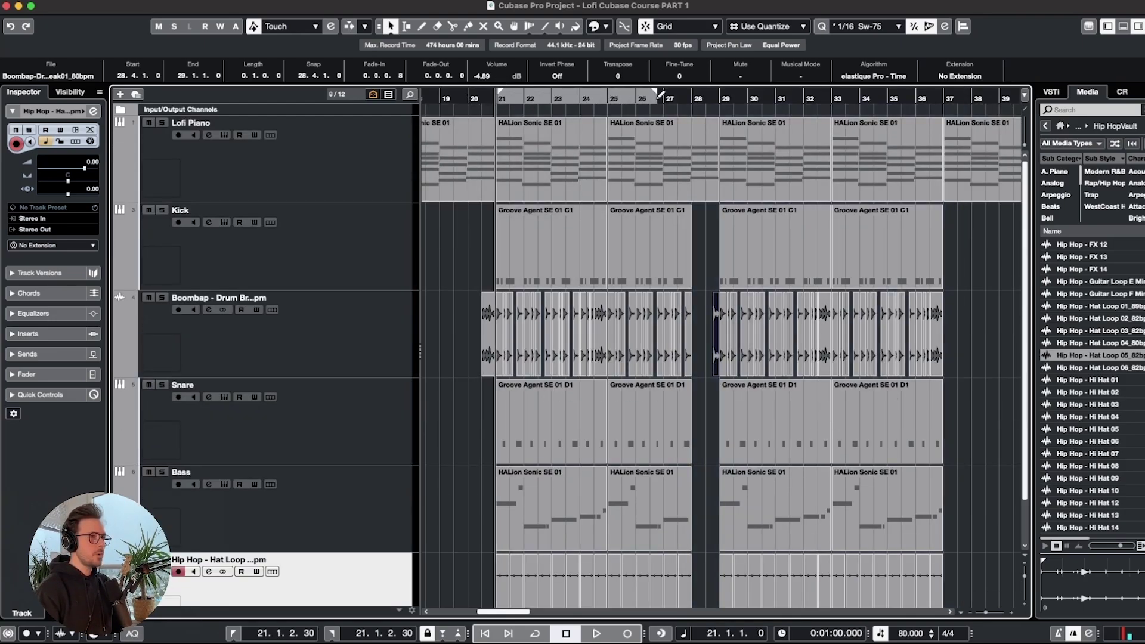
{"action": "left_click_drag", "start_coordinate": [721, 119], "coordinate": [721, 117]}
{"action": "left_click", "coordinate": [664, 97]}
{"action": "left_click_drag", "start_coordinate": [697, 587], "coordinate": [507, 120]}
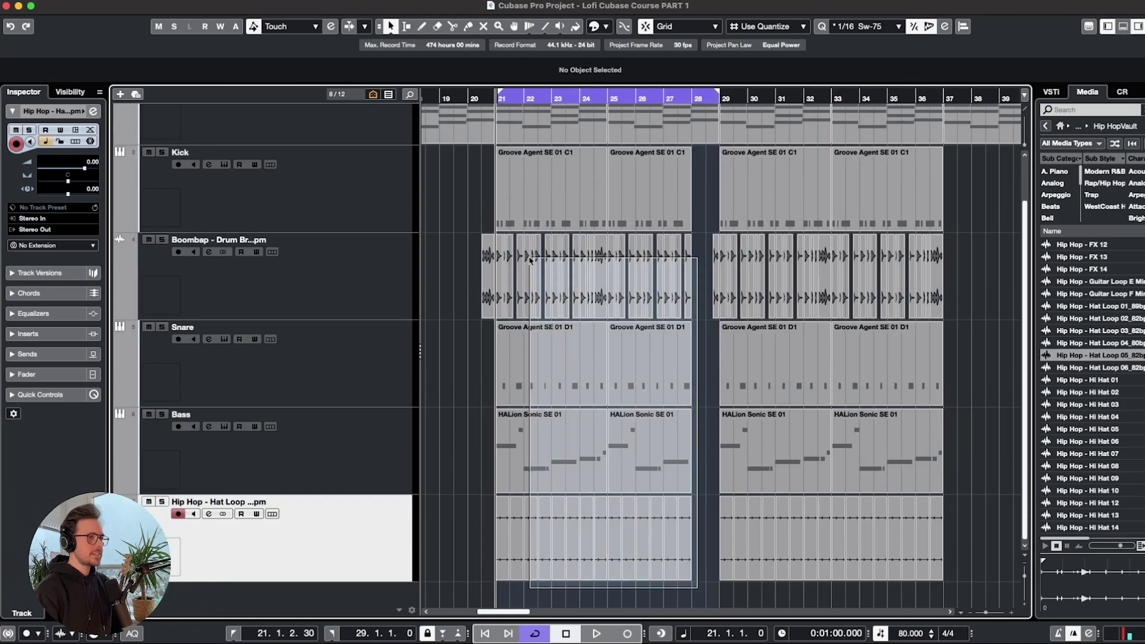
{"action": "scroll", "coordinate": [572, 258], "scroll_direction": "up", "scroll_amount": 2}
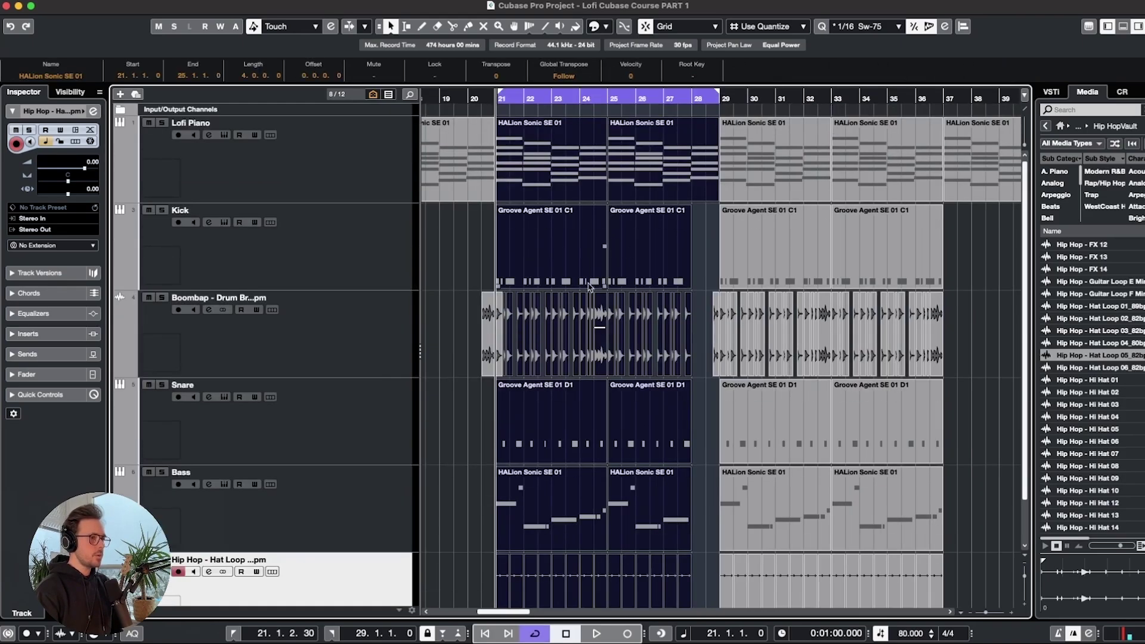
{"action": "left_click", "coordinate": [463, 456]}
Delete all hat loop slices between bar 21 and bar 28.
{"action": "scroll", "coordinate": [463, 456], "scroll_direction": "down", "scroll_amount": 2}
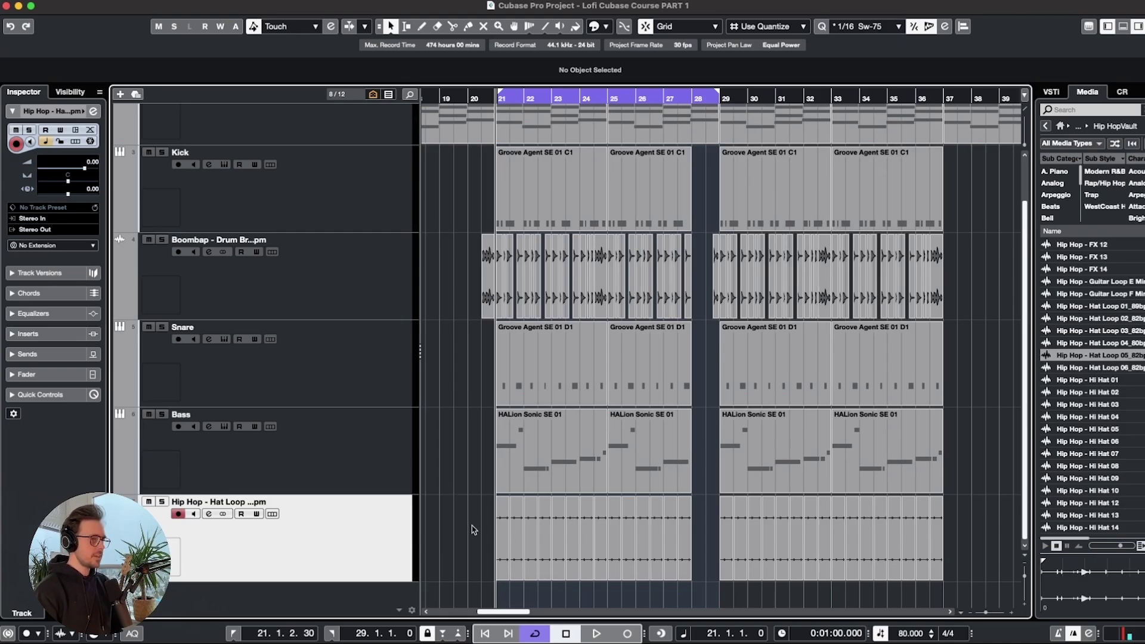
{"action": "left_click_drag", "start_coordinate": [473, 527], "coordinate": [697, 539]}
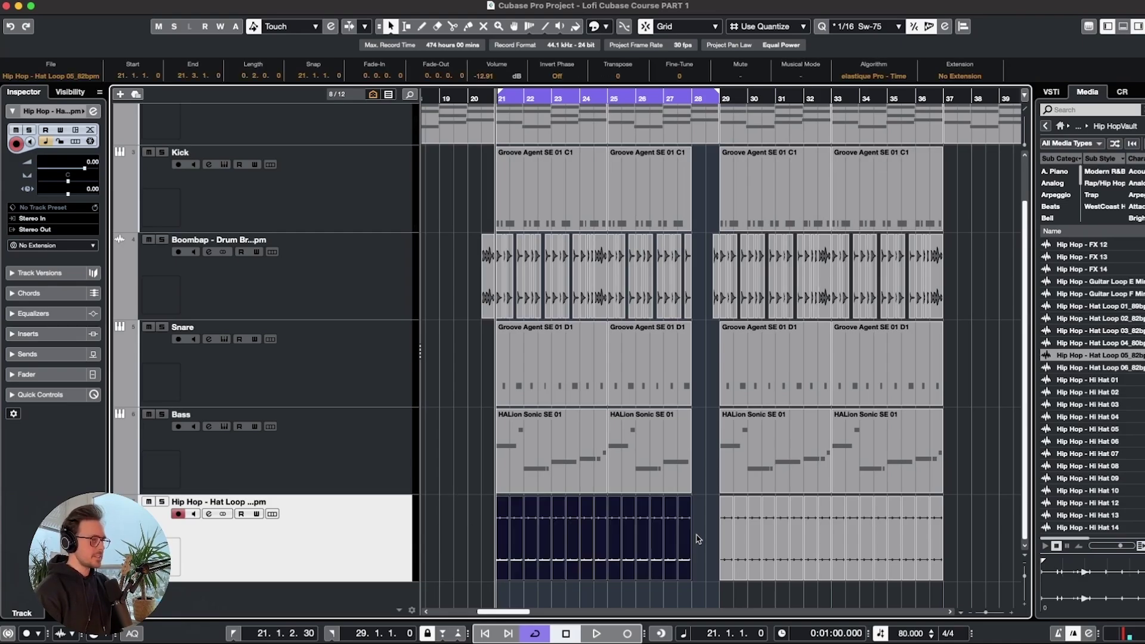
{"action": "key", "text": "Delete"}
Move the Boombap drum break track below the Bass track, directly above the hat loop track.
{"action": "scroll", "coordinate": [712, 513], "scroll_direction": "down", "scroll_amount": 2}
{"action": "scroll", "coordinate": [713, 513], "scroll_direction": "up", "scroll_amount": 2}
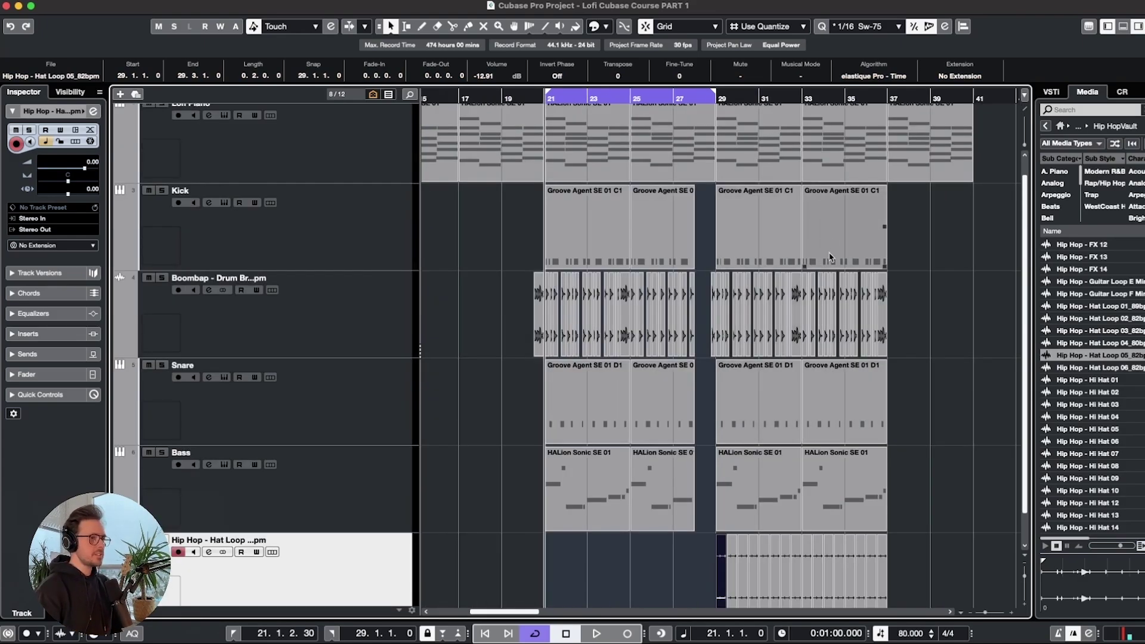
{"action": "scroll", "coordinate": [830, 257], "scroll_direction": "down", "scroll_amount": 1}
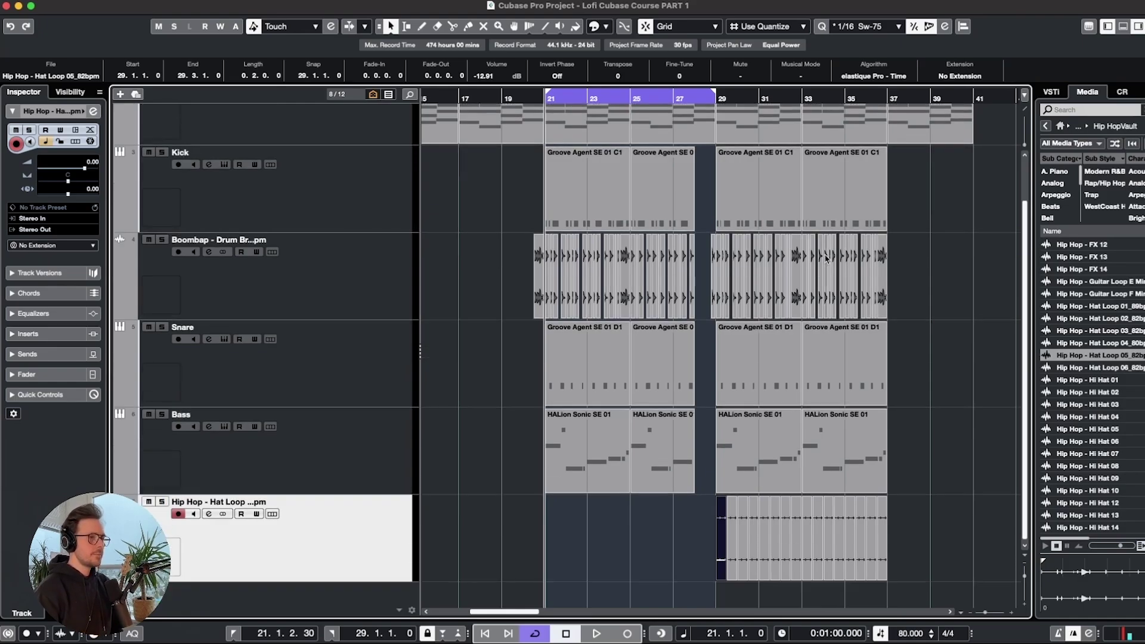
{"action": "scroll", "coordinate": [847, 265], "scroll_direction": "down", "scroll_amount": 1}
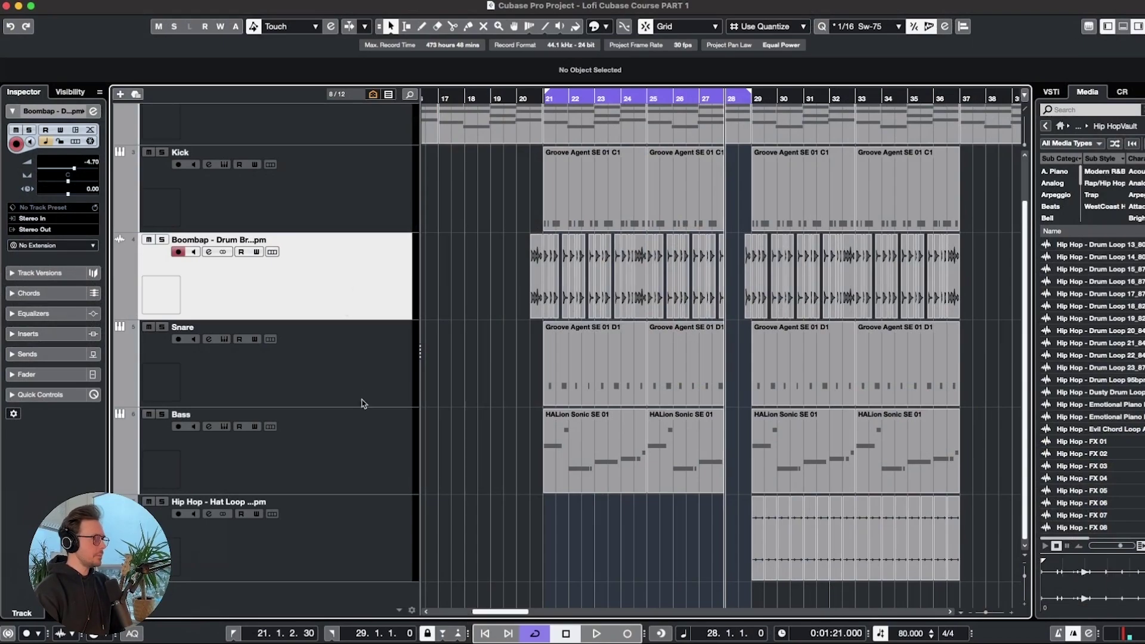
{"action": "left_click_drag", "start_coordinate": [359, 311], "coordinate": [483, 477]}
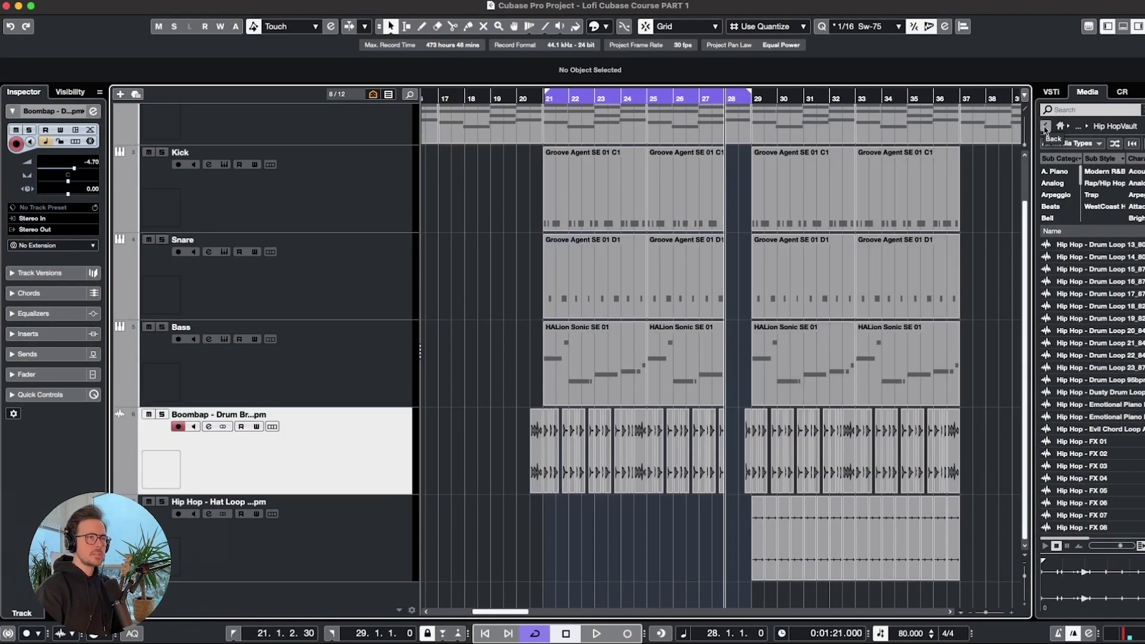
Audition Lofi_Percussion_75_LD from the LoFi Dreams library and place it on a new track at 22.4.
{"action": "left_click", "coordinate": [1045, 128]}
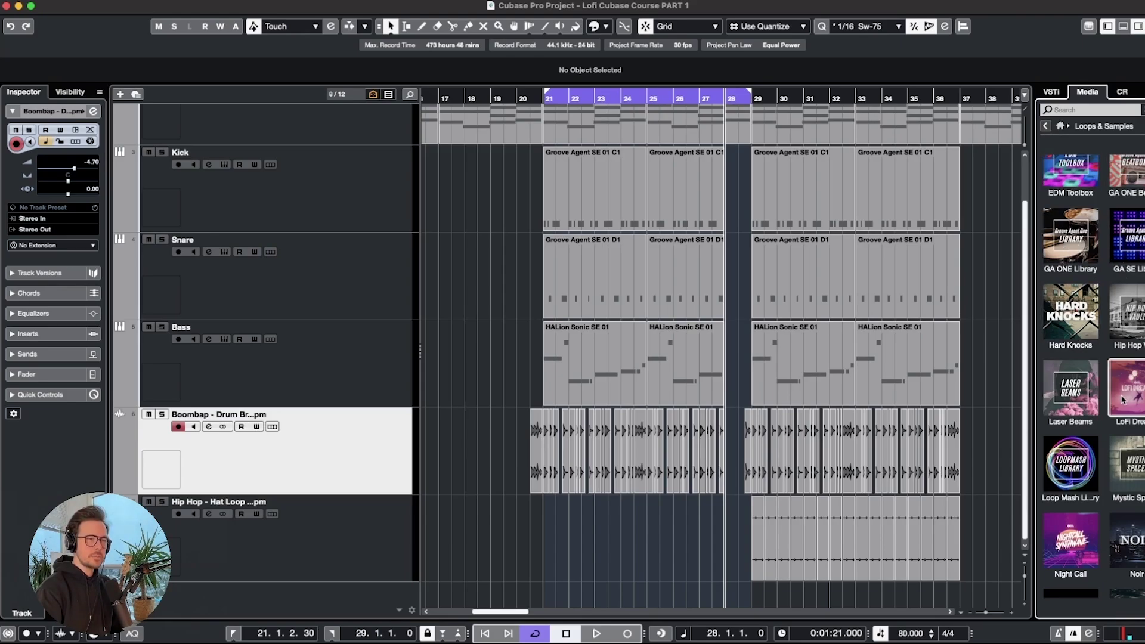
{"action": "left_click", "coordinate": [1123, 400]}
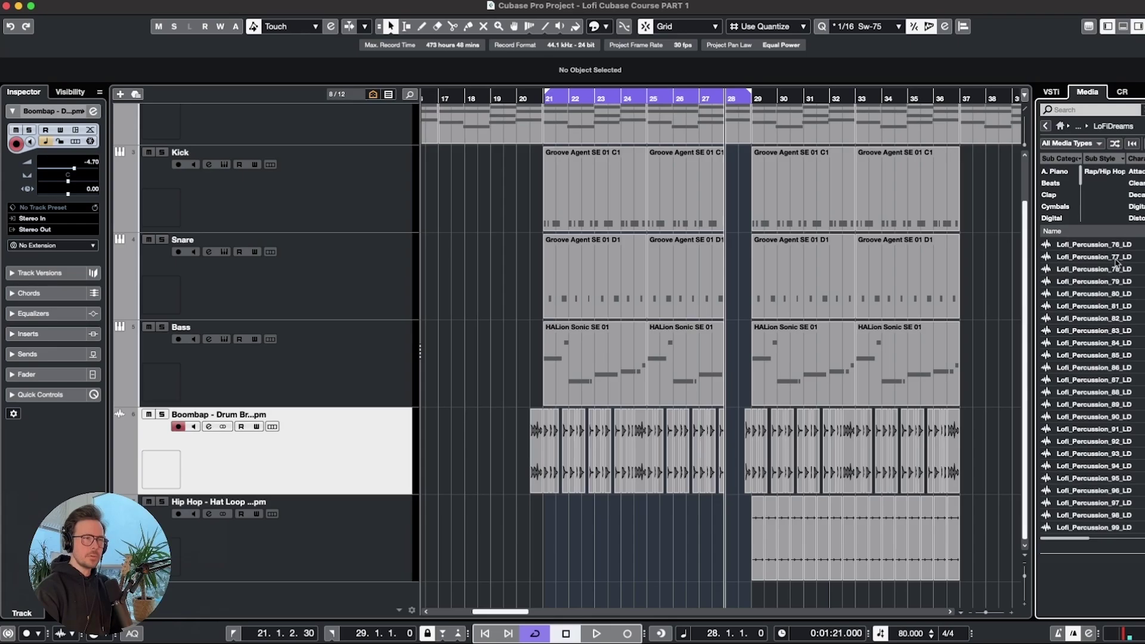
{"action": "scroll", "coordinate": [1103, 261], "scroll_direction": "up", "scroll_amount": 1}
{"action": "left_click", "coordinate": [1090, 259]}
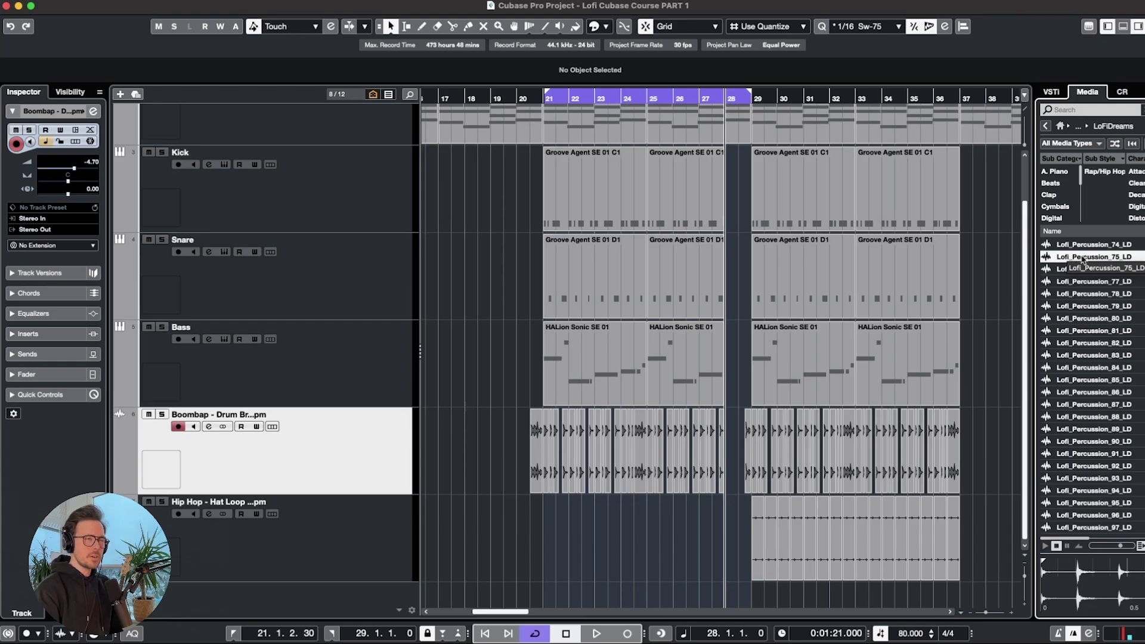
{"action": "left_click_drag", "start_coordinate": [1083, 261], "coordinate": [756, 474]}
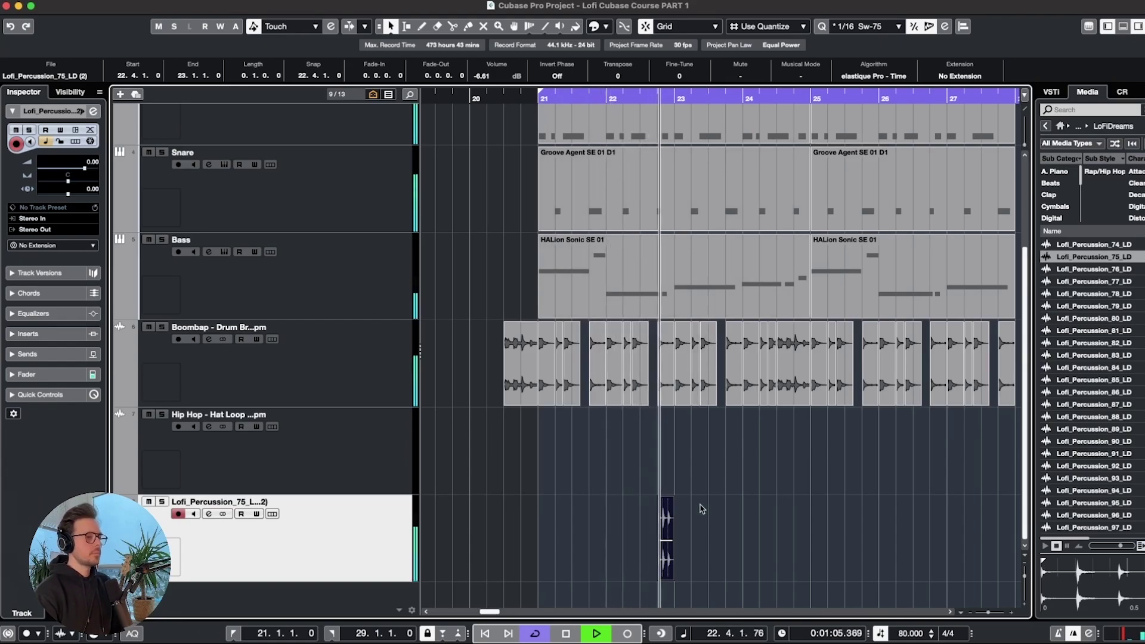
Play the percussion sample against the beat, quantize it to 1/8 Triplet and play it again.
{"action": "key", "text": "space"}
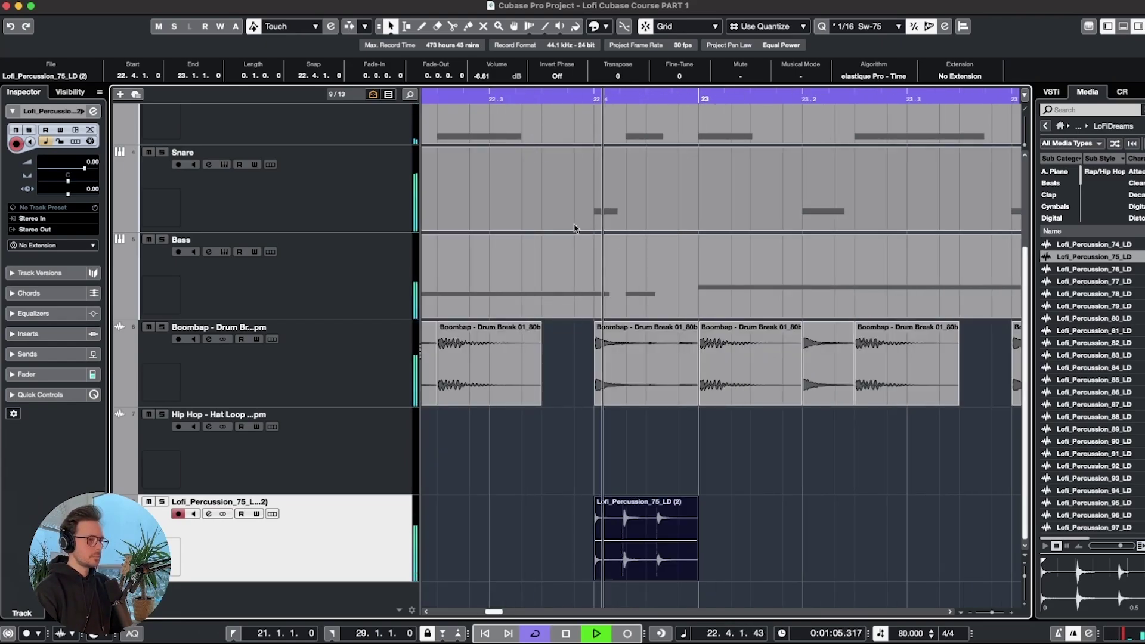
{"action": "key", "text": "space"}
{"action": "scroll", "coordinate": [710, 471], "scroll_direction": "down", "scroll_amount": 2}
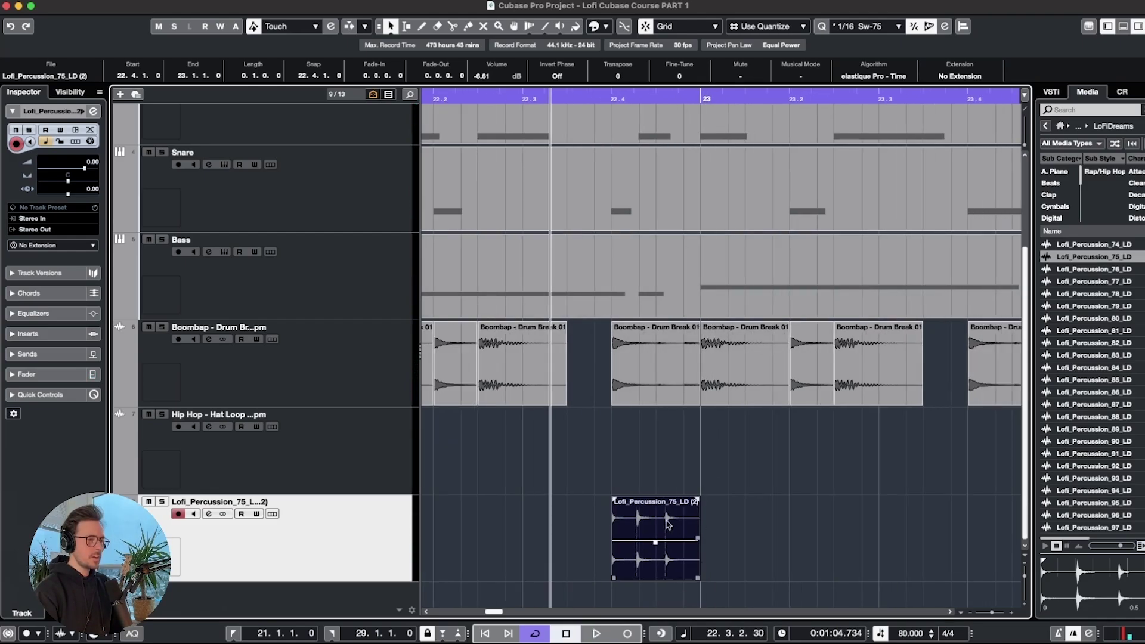
{"action": "left_click", "coordinate": [889, 27]}
{"action": "left_click", "coordinate": [859, 161]}
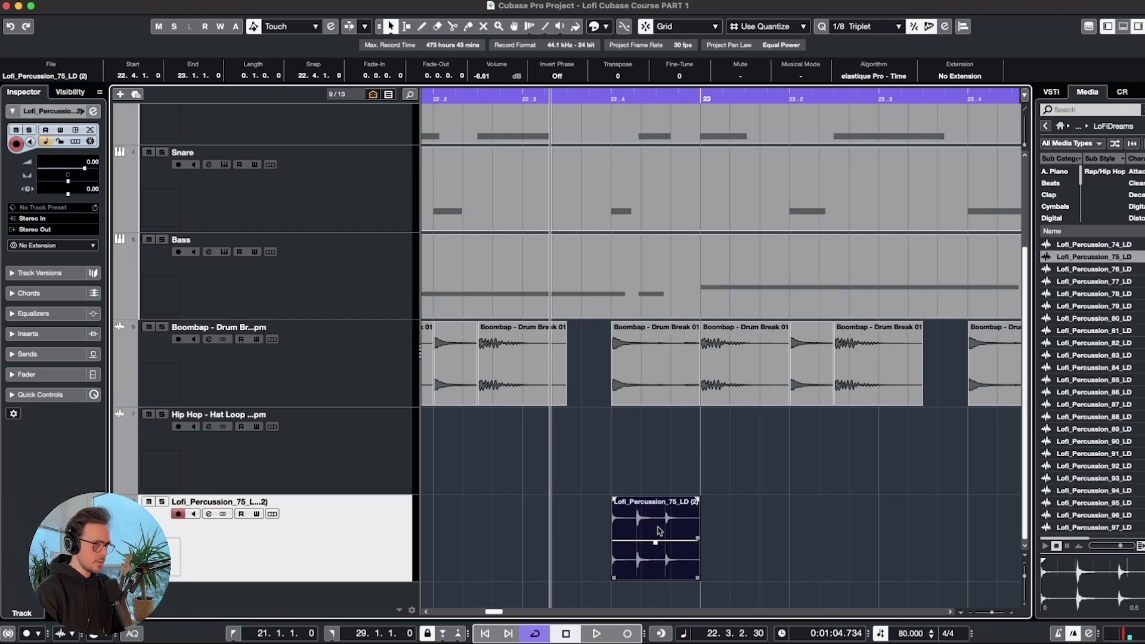
{"action": "left_click", "coordinate": [756, 525]}
{"action": "key", "text": "space"}
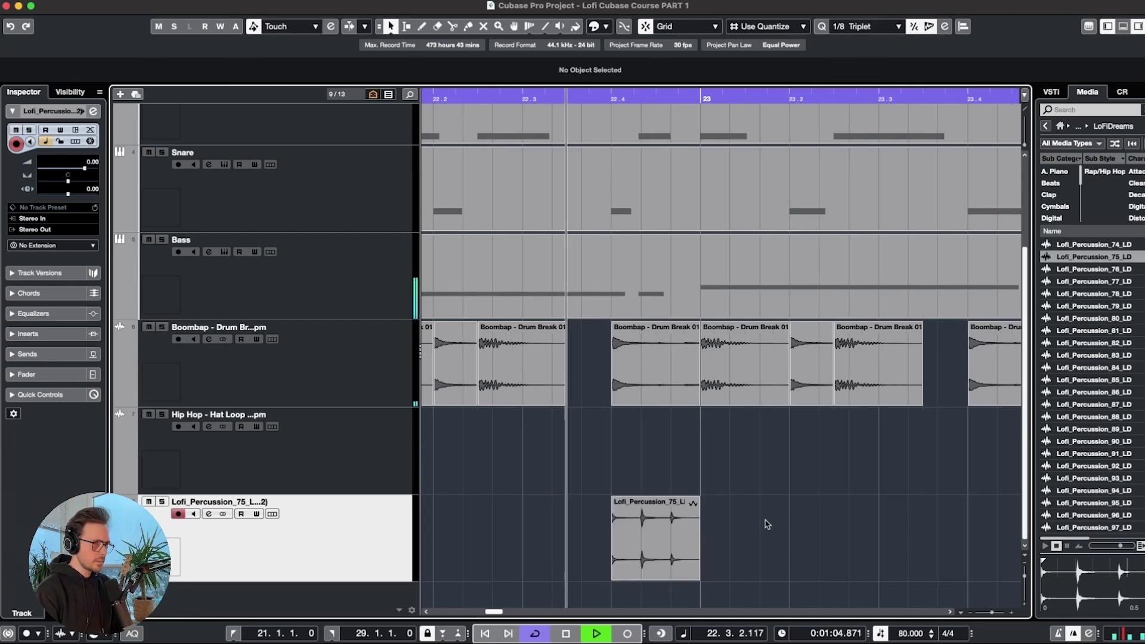
{"action": "key", "text": "space"}
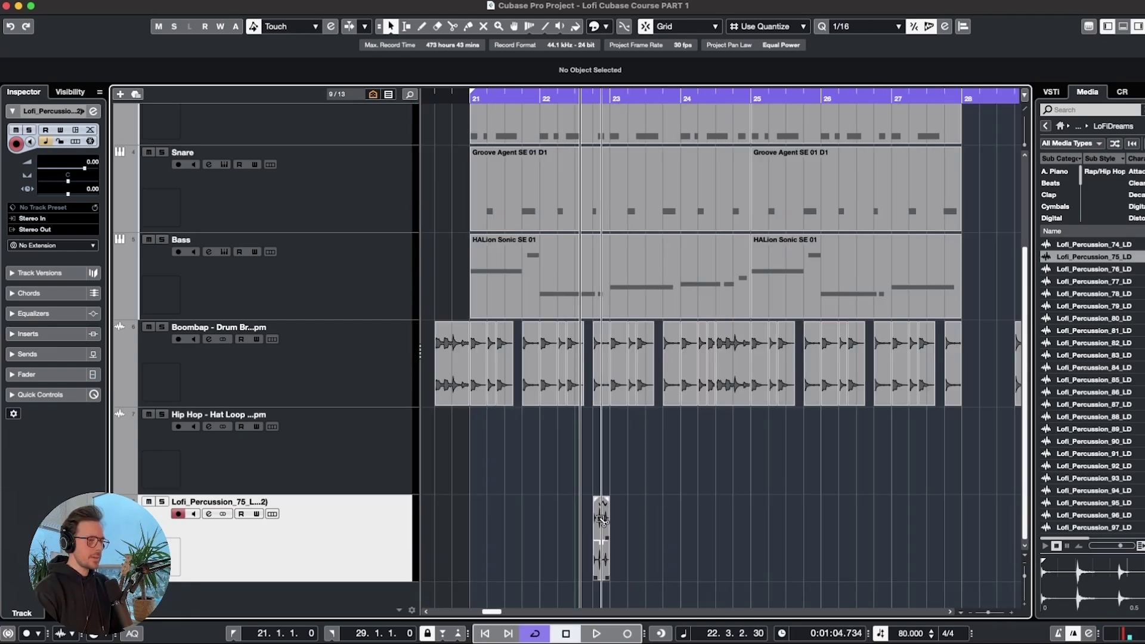
Repeat the percussion sample every two bars in the first drum section, at 6.4, 8.4, 10.4 and 12.4.
{"action": "left_click_drag", "start_coordinate": [601, 519], "coordinate": [740, 525]}
{"action": "scroll", "coordinate": [767, 524], "scroll_direction": "right", "scroll_amount": 3}
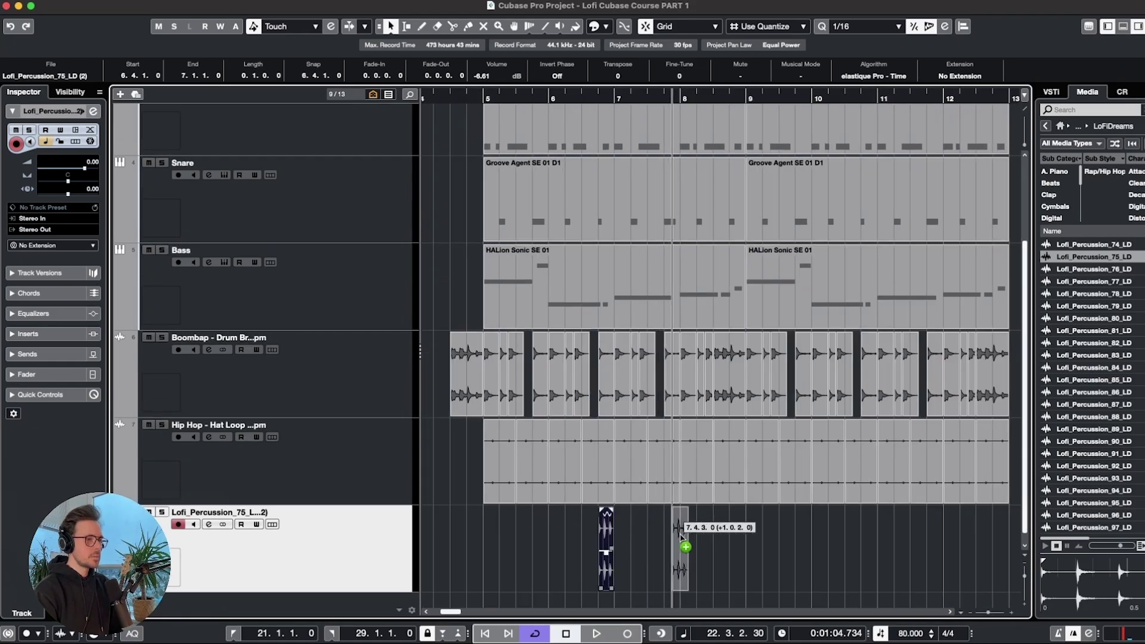
{"action": "left_click_drag", "start_coordinate": [682, 534], "coordinate": [737, 541]}
{"action": "scroll", "coordinate": [738, 541], "scroll_direction": "down", "scroll_amount": 1}
{"action": "scroll", "coordinate": [738, 541], "scroll_direction": "right", "scroll_amount": 2}
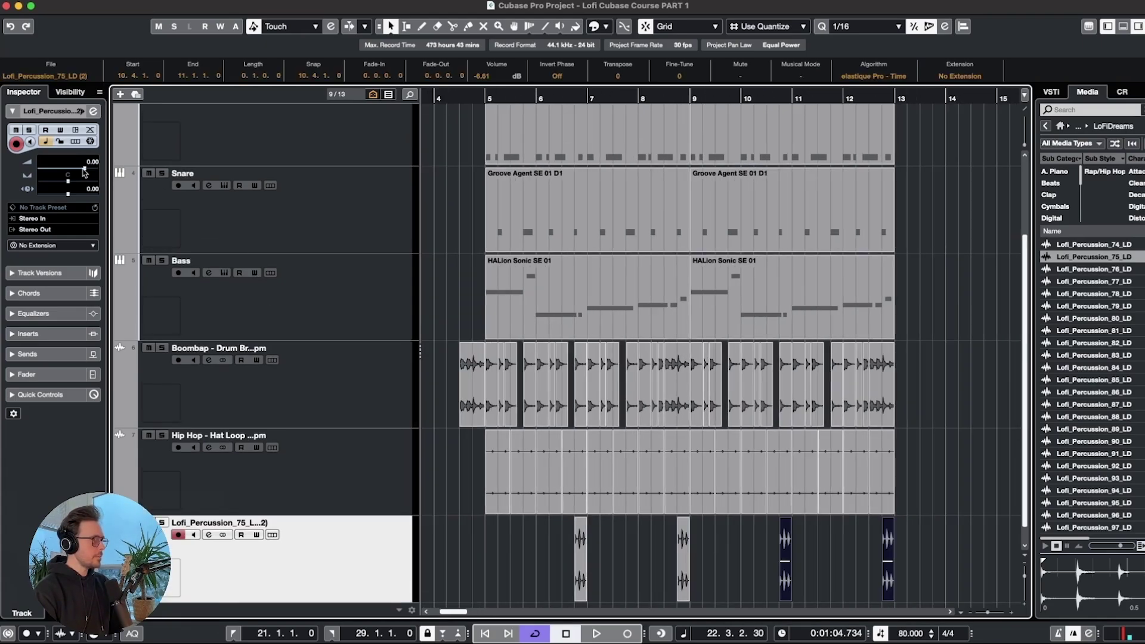
Lower the percussion track's volume to -12.0 dB and play the section.
{"action": "left_click_drag", "start_coordinate": [85, 173], "coordinate": [62, 172]}
{"action": "key", "text": "space"}
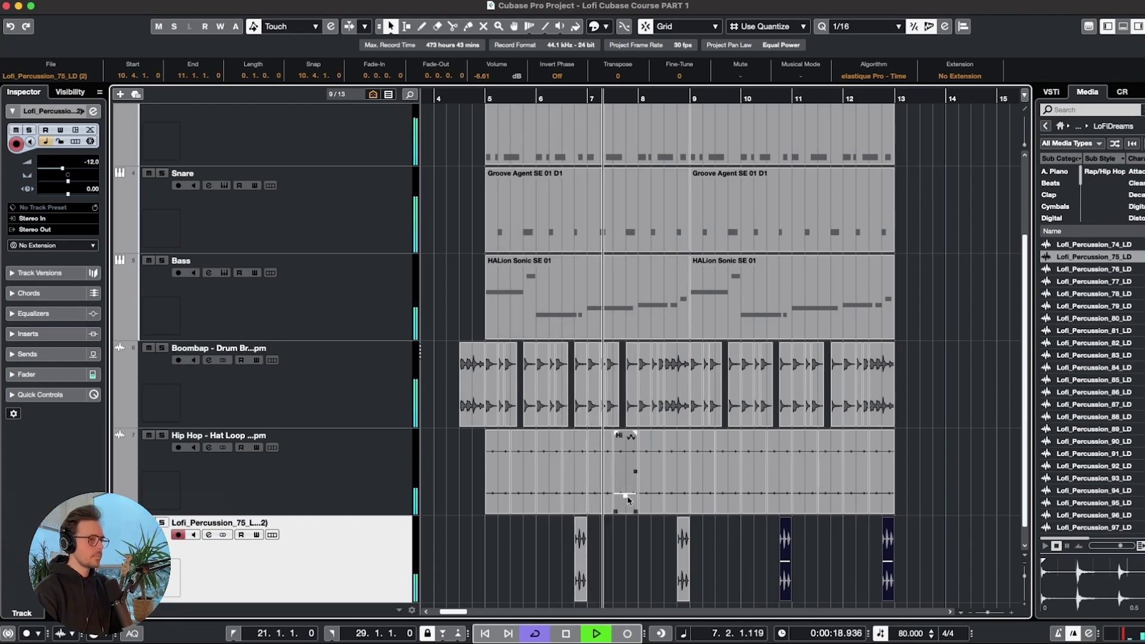
{"action": "key", "text": "space"}
Place the Lofi_Percussion_77_LD sample from the LoFi Dreams library on a new track at 5.2 and play it with the beat.
{"action": "scroll", "coordinate": [621, 518], "scroll_direction": "down", "scroll_amount": 4}
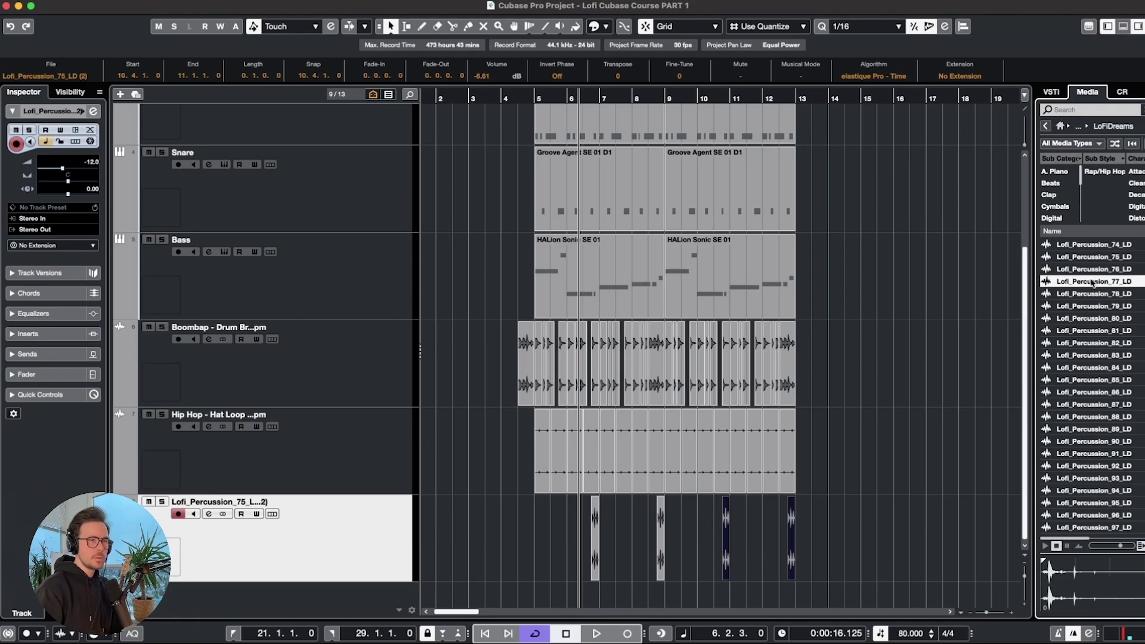
{"action": "left_click", "coordinate": [1092, 283]}
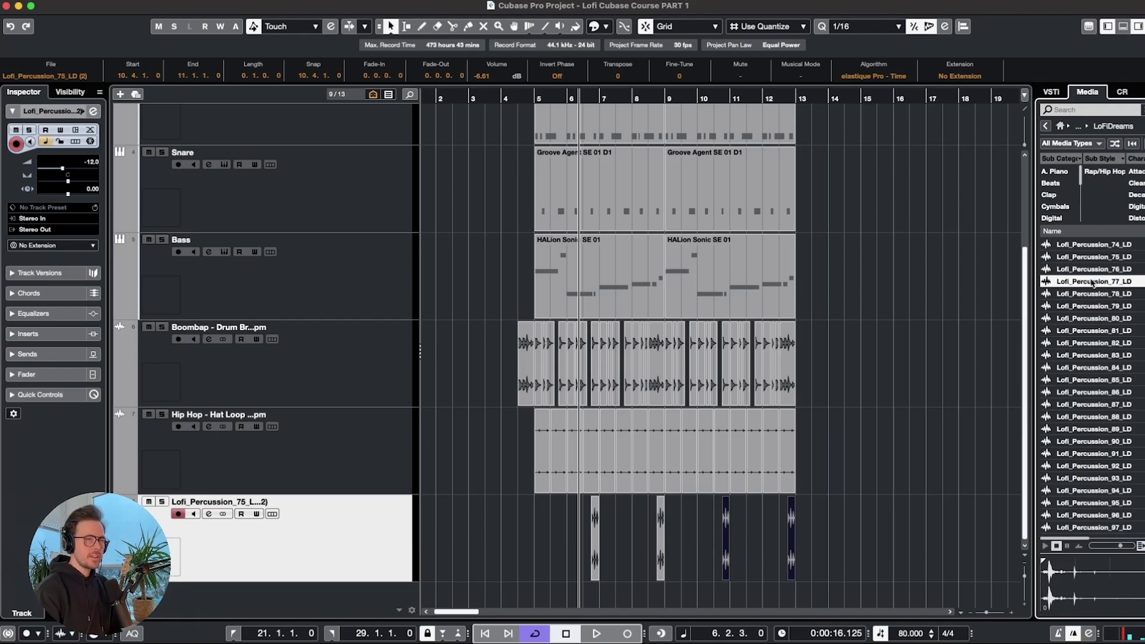
{"action": "left_click_drag", "start_coordinate": [1065, 300], "coordinate": [590, 540]}
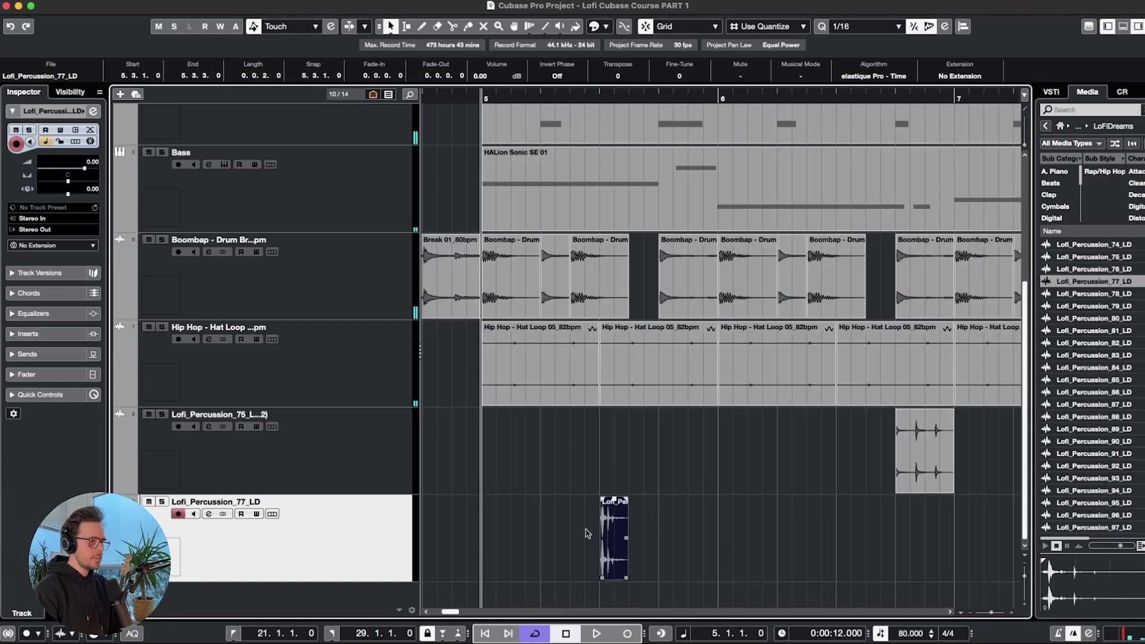
{"action": "left_click_drag", "start_coordinate": [587, 533], "coordinate": [556, 533]}
{"action": "key", "text": "space"}
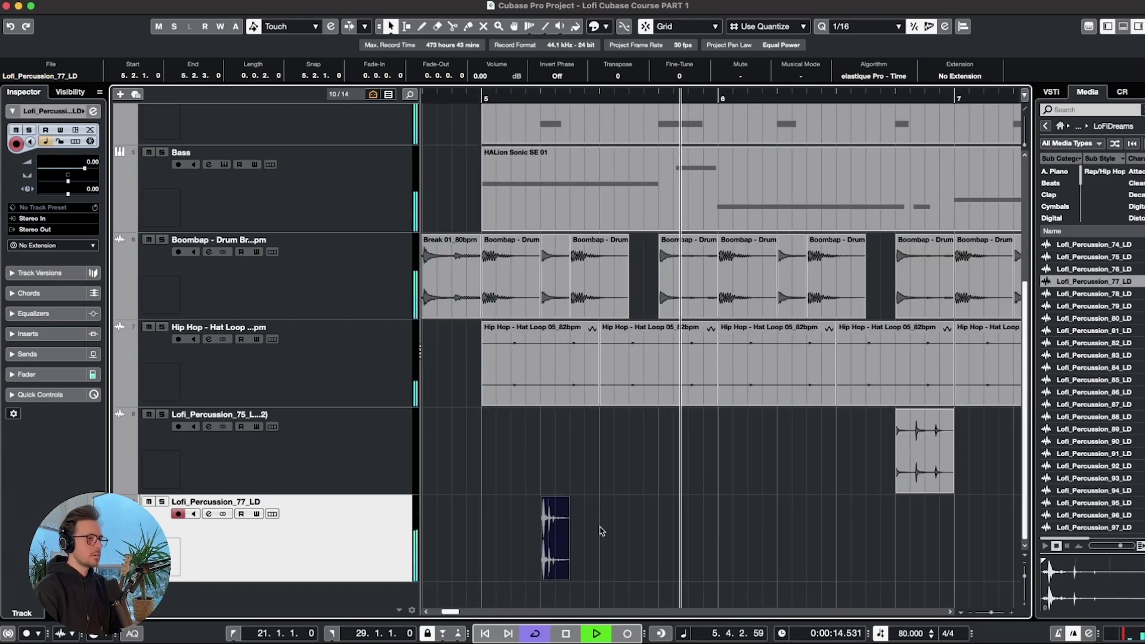
{"action": "key", "text": "space"}
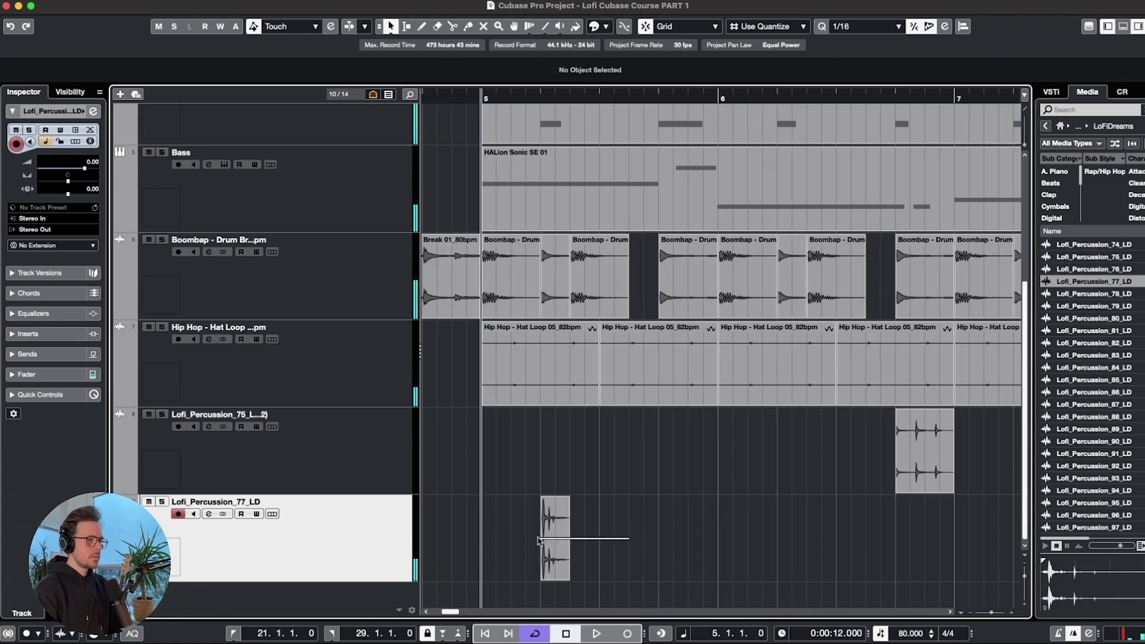
Copy the new percussion clip to 6.2, with both copies at a clip volume of -4.67 dB, and play the section.
{"action": "left_click_drag", "start_coordinate": [555, 534], "coordinate": [792, 546]}
{"action": "key", "text": "space"}
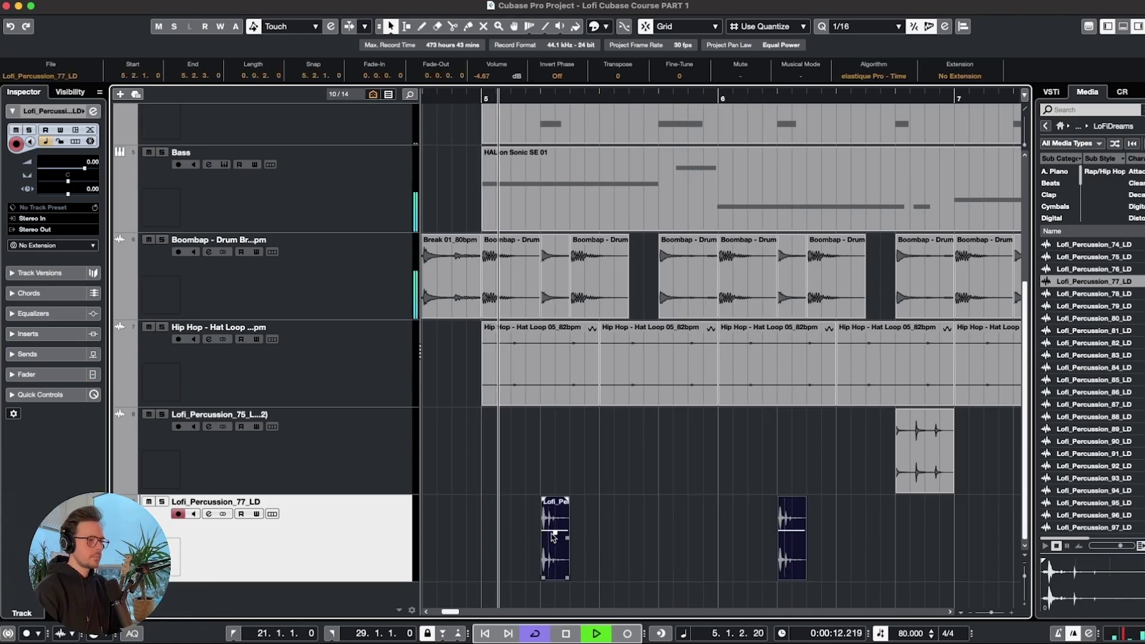
{"action": "scroll", "coordinate": [656, 547], "scroll_direction": "down", "scroll_amount": 2}
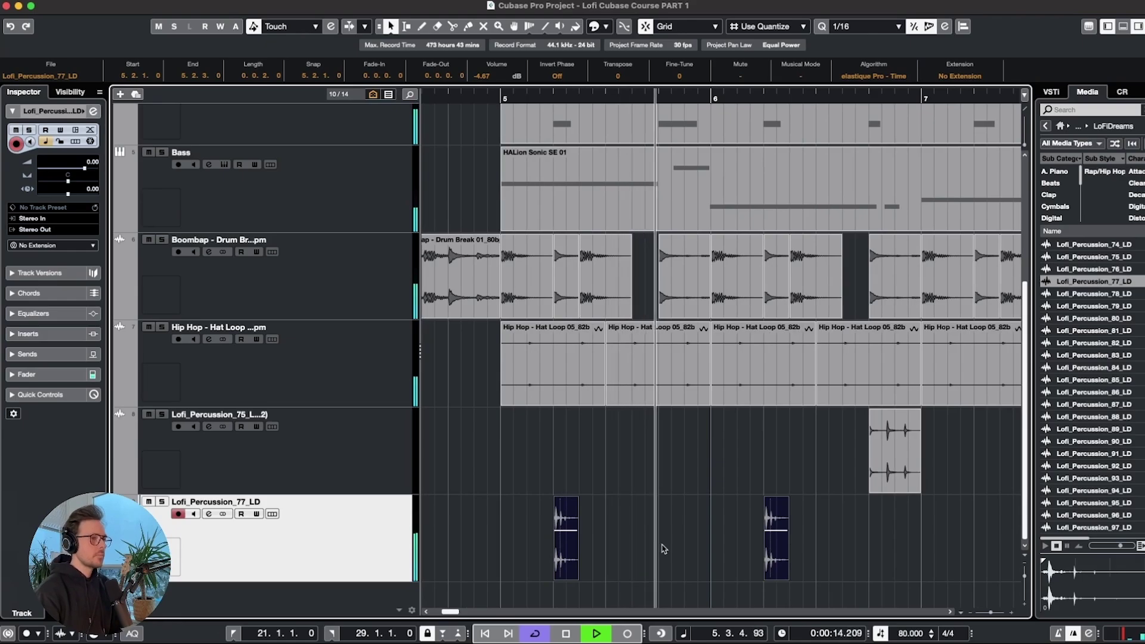
{"action": "scroll", "coordinate": [674, 546], "scroll_direction": "right", "scroll_amount": 3}
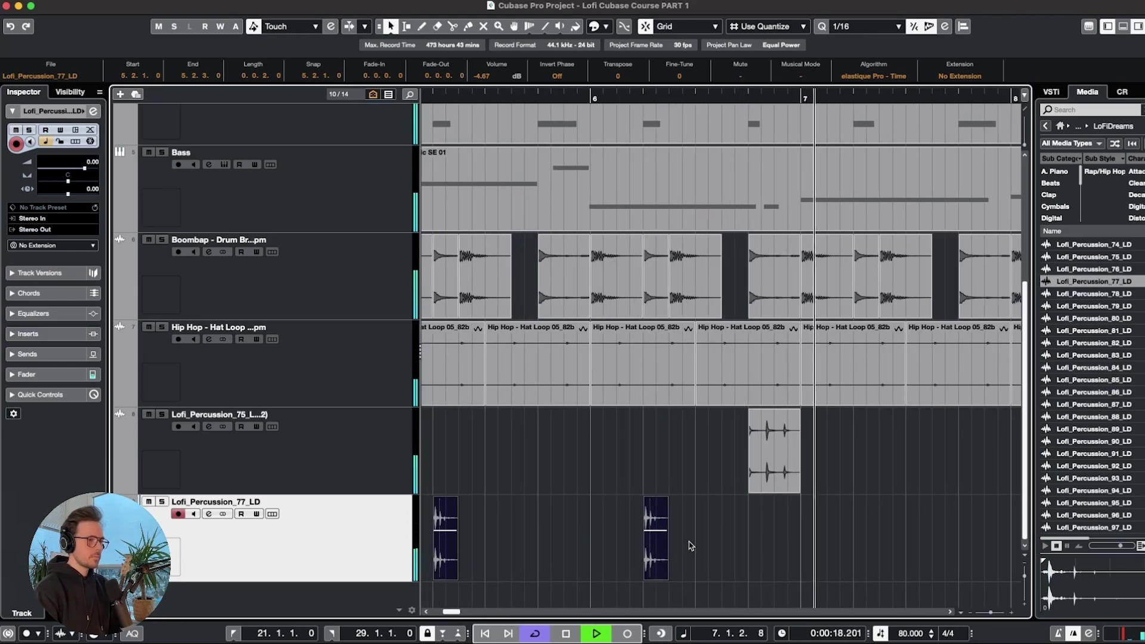
{"action": "key", "text": "space"}
{"action": "scroll", "coordinate": [690, 538], "scroll_direction": "down", "scroll_amount": 1}
{"action": "scroll", "coordinate": [690, 538], "scroll_direction": "down", "scroll_amount": 6}
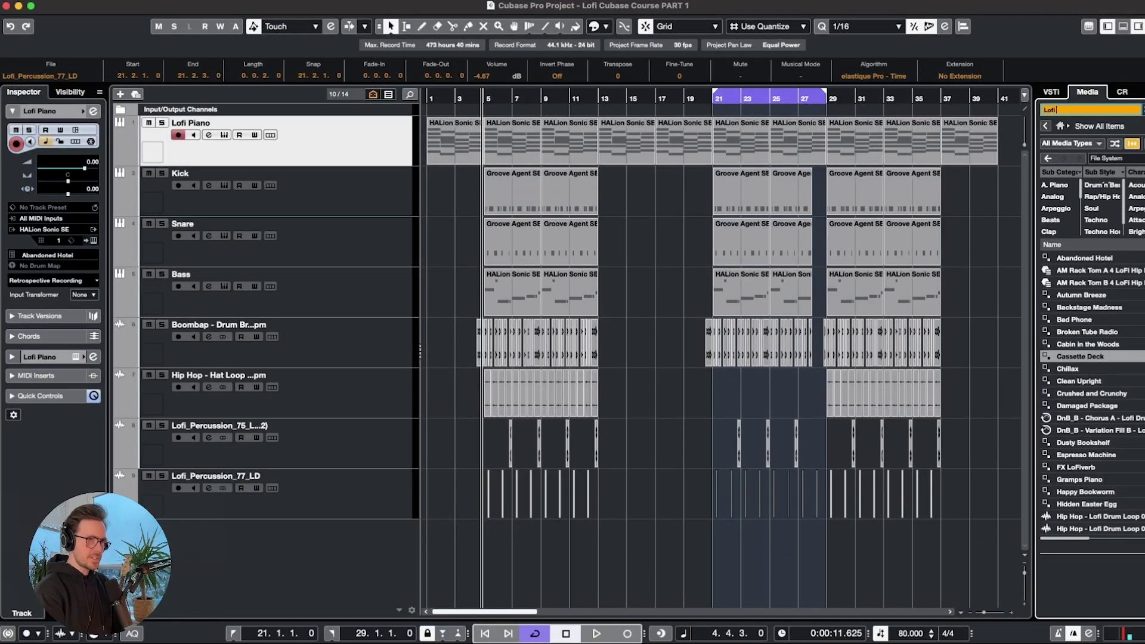
Add the Cassette Deck preset as a new instrument track directly below Lofi Piano.
{"action": "left_click_drag", "start_coordinate": [1080, 331], "coordinate": [318, 176]}
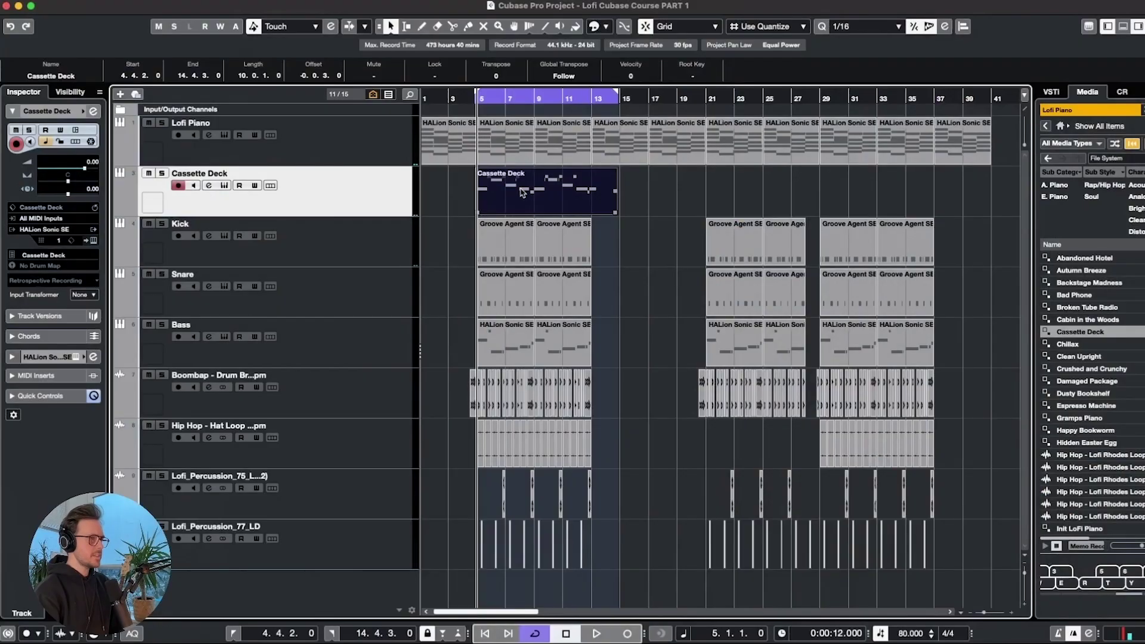
In the note editor for the Cassette Deck part, lower the velocity of the short F#4 note just before 7.4 to 31.
{"action": "key", "text": "Return"}
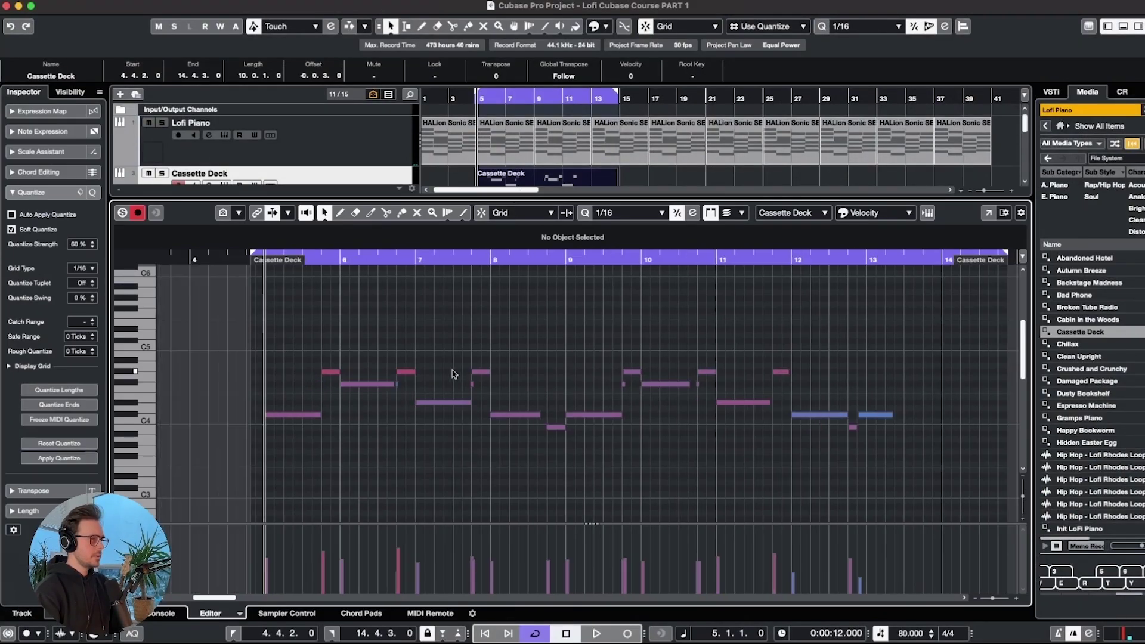
{"action": "scroll", "coordinate": [401, 381], "scroll_direction": "up", "scroll_amount": 10}
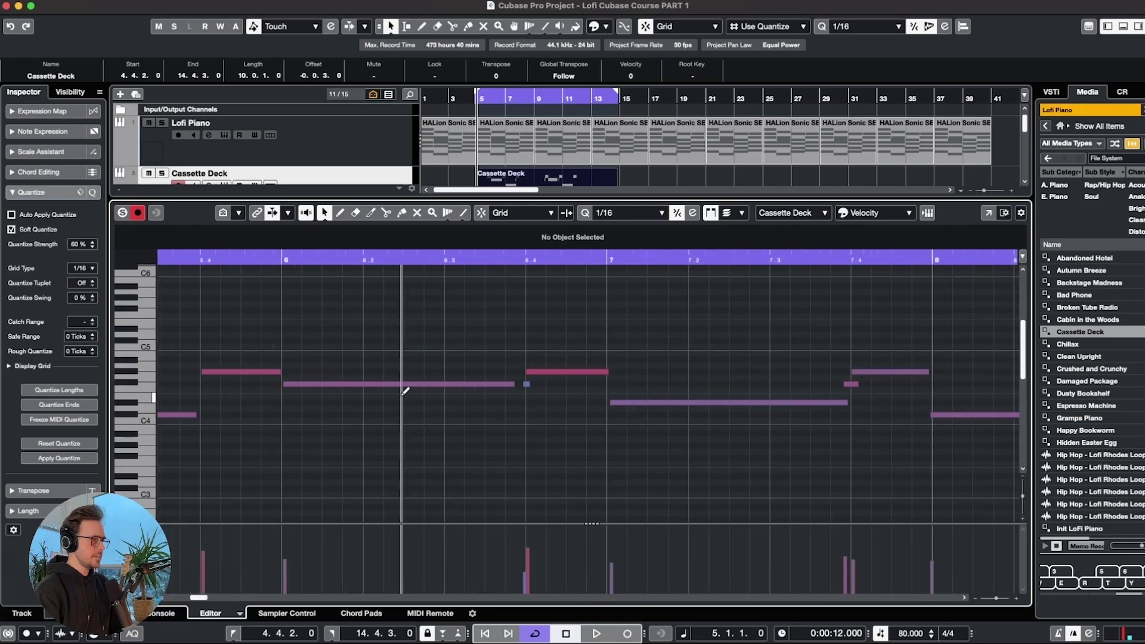
{"action": "left_click", "coordinate": [528, 385]}
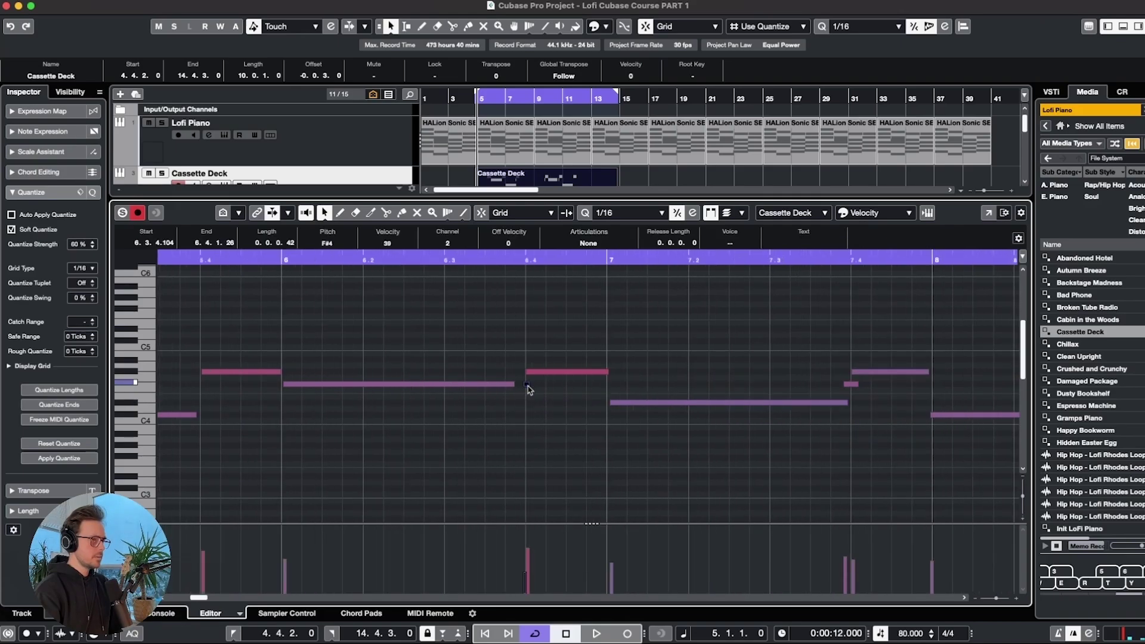
{"action": "left_click", "coordinate": [851, 385]}
{"action": "left_click_drag", "start_coordinate": [846, 552], "coordinate": [847, 570]}
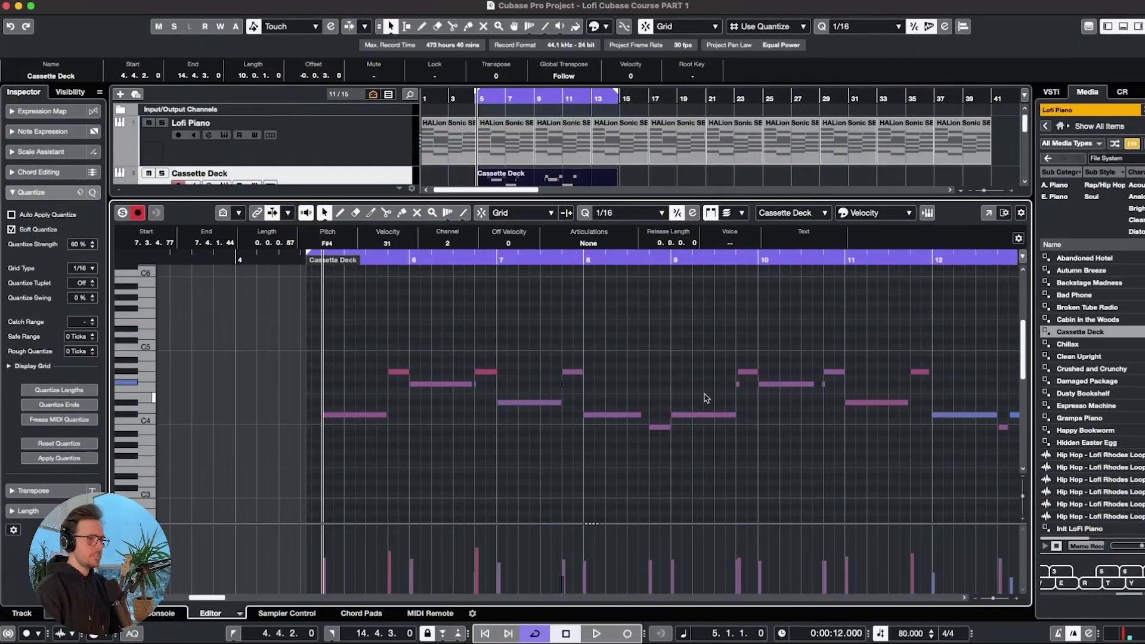
{"action": "scroll", "coordinate": [706, 397], "scroll_direction": "right", "scroll_amount": 3}
{"action": "scroll", "coordinate": [706, 397], "scroll_direction": "up", "scroll_amount": 2}
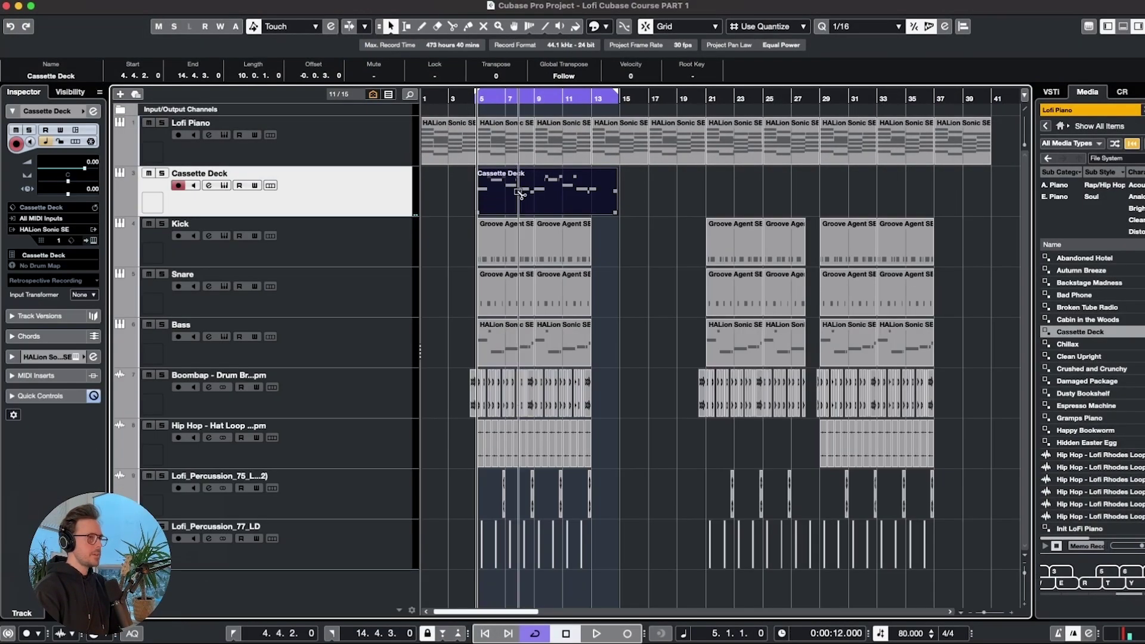
Copy the Cassette Deck part to bar 29, at the start of the last drum section.
{"action": "left_click_drag", "start_coordinate": [549, 191], "coordinate": [885, 201]}
{"action": "scroll", "coordinate": [881, 200], "scroll_direction": "up", "scroll_amount": 1}
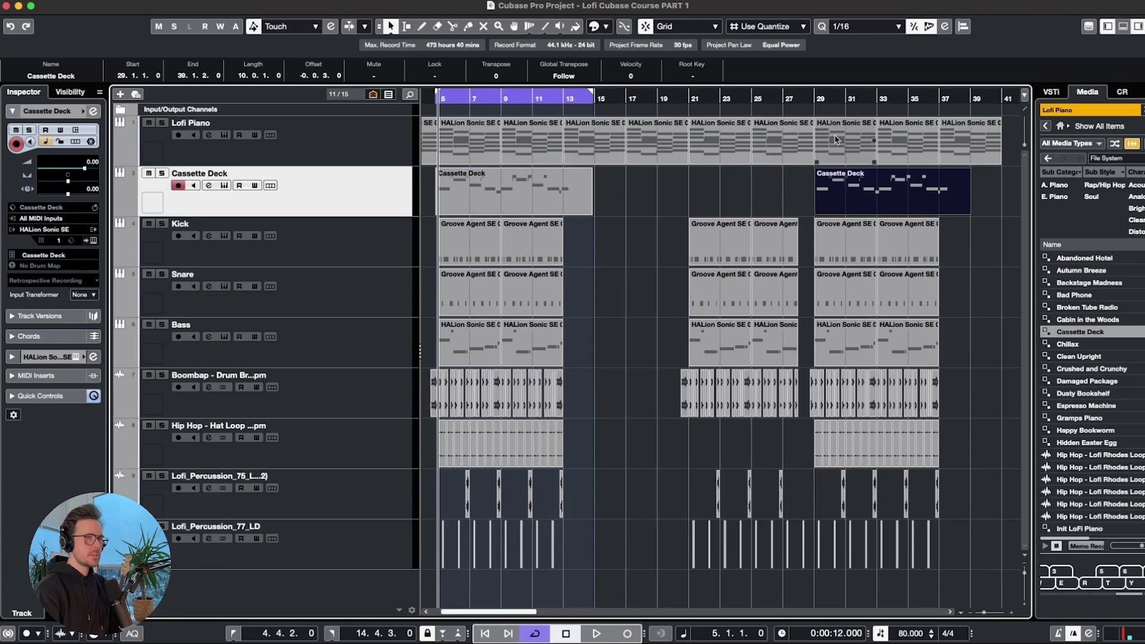
{"action": "left_click", "coordinate": [816, 99]}
{"action": "left_click_drag", "start_coordinate": [686, 174], "coordinate": [796, 412]}
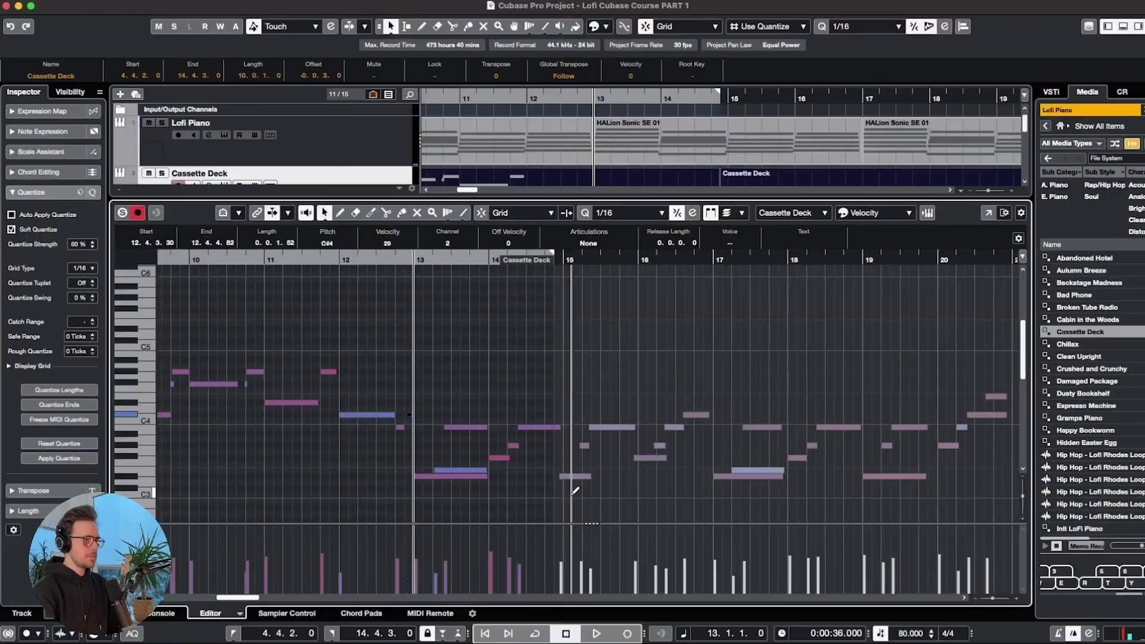
Play the Cassette Deck melody from bar 13 and follow its notes in the note editor.
{"action": "scroll", "coordinate": [447, 481], "scroll_direction": "up", "scroll_amount": 2}
{"action": "key", "text": "space"}
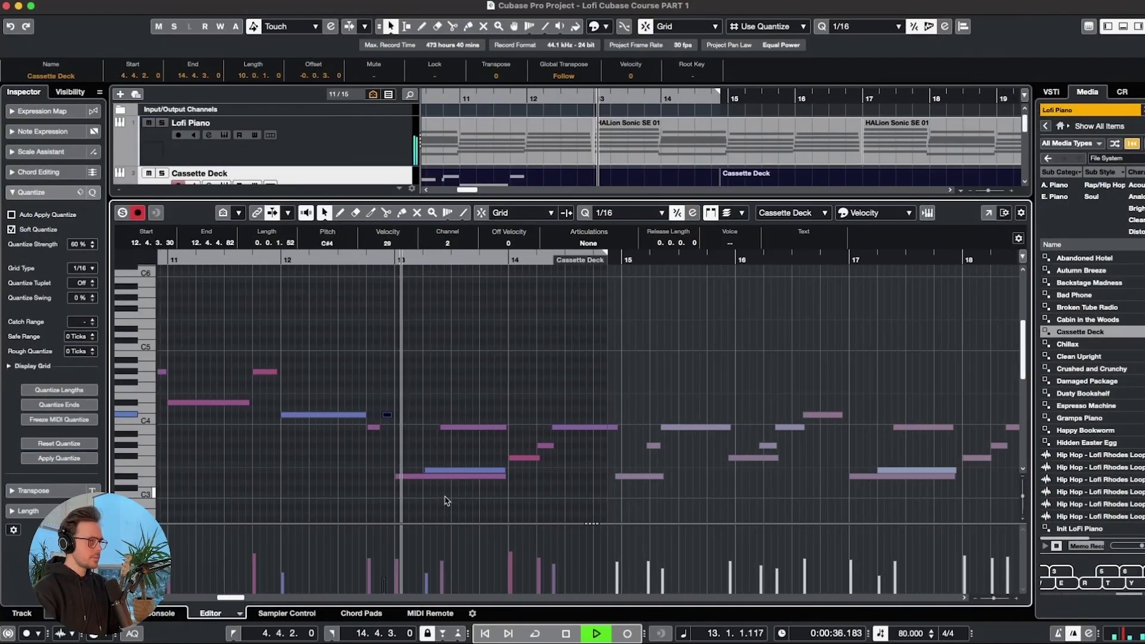
{"action": "scroll", "coordinate": [453, 492], "scroll_direction": "up", "scroll_amount": 1}
{"action": "scroll", "coordinate": [534, 472], "scroll_direction": "up", "scroll_amount": 1}
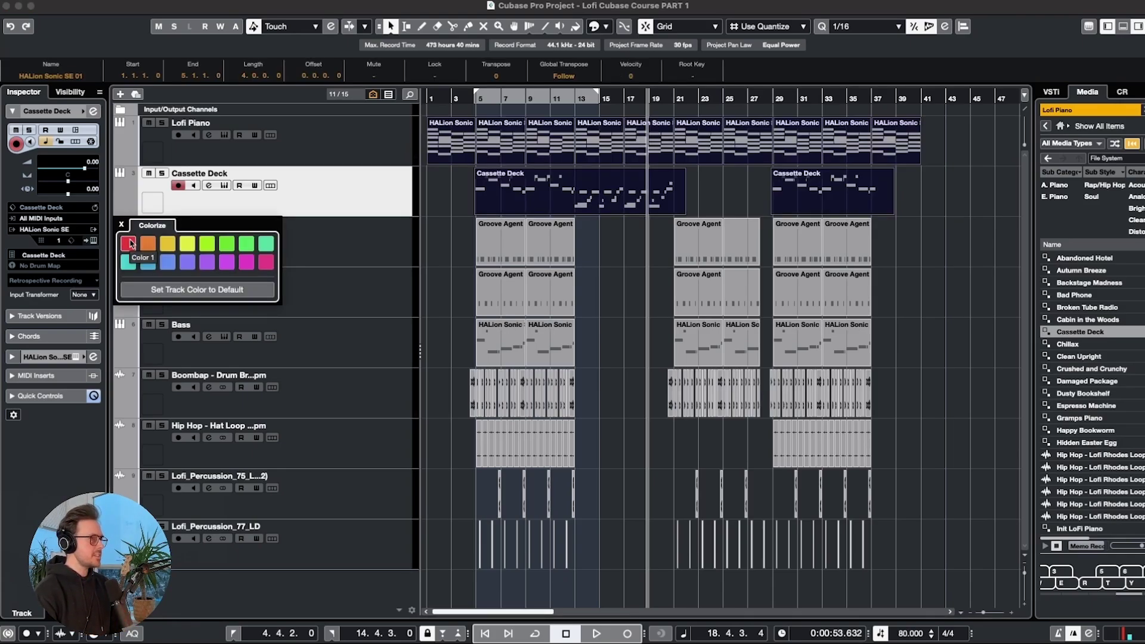
Color the Lofi Piano and Cassette Deck tracks red and move the four audio drum and percussion tracks above Bass.
{"action": "left_click", "coordinate": [130, 242]}
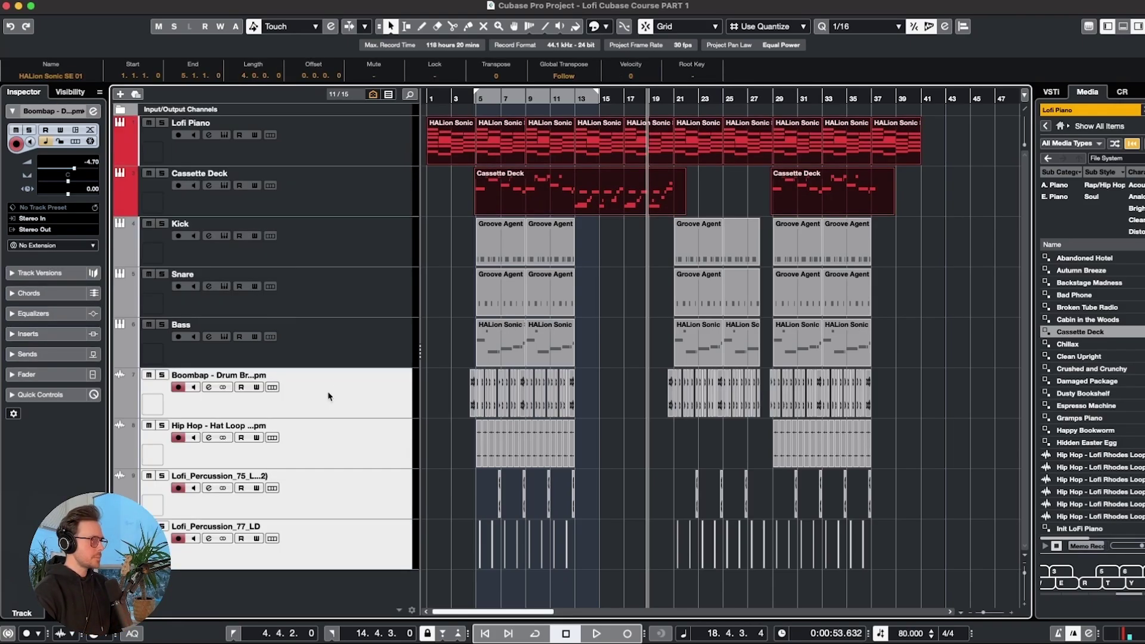
{"action": "left_click_drag", "start_coordinate": [328, 394], "coordinate": [324, 343]}
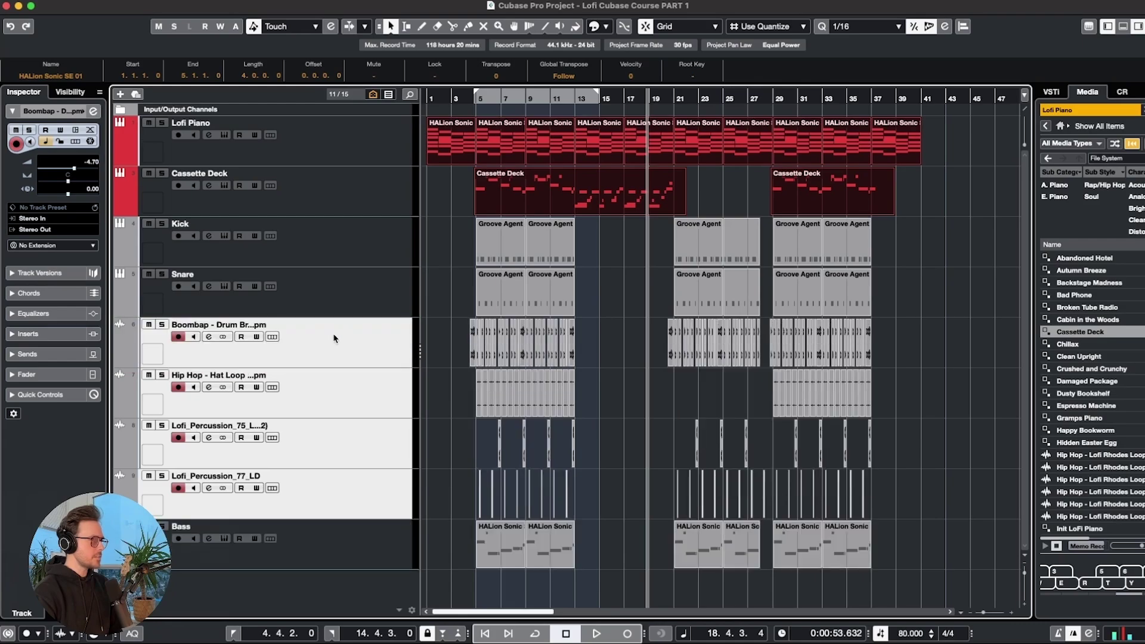
Color all tracks from Kick to Lofi_Percussion_77_LD orange and the Bass track yellow.
{"action": "left_click", "coordinate": [348, 253]}
{"action": "left_click", "coordinate": [356, 498], "text": "shift"}
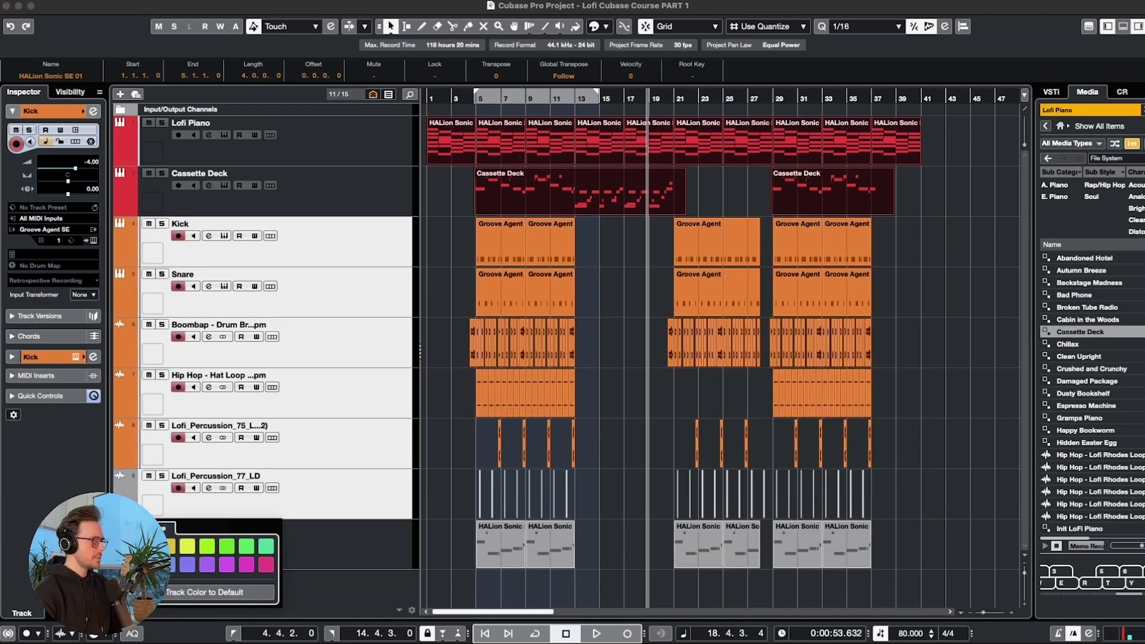
{"action": "left_click", "coordinate": [148, 546]}
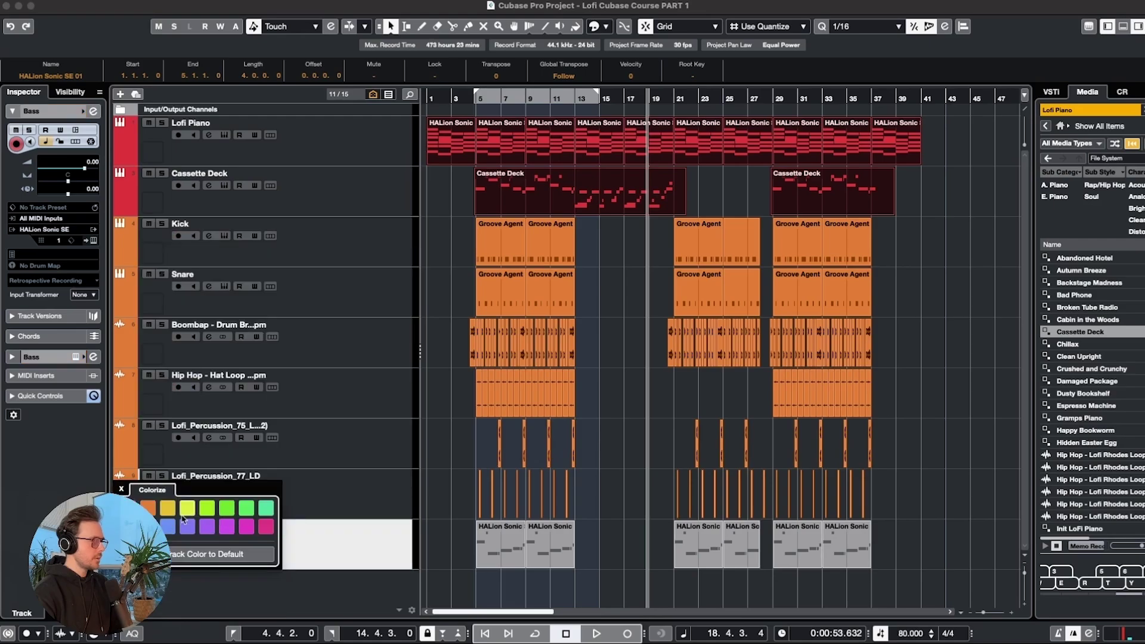
{"action": "left_click", "coordinate": [188, 510]}
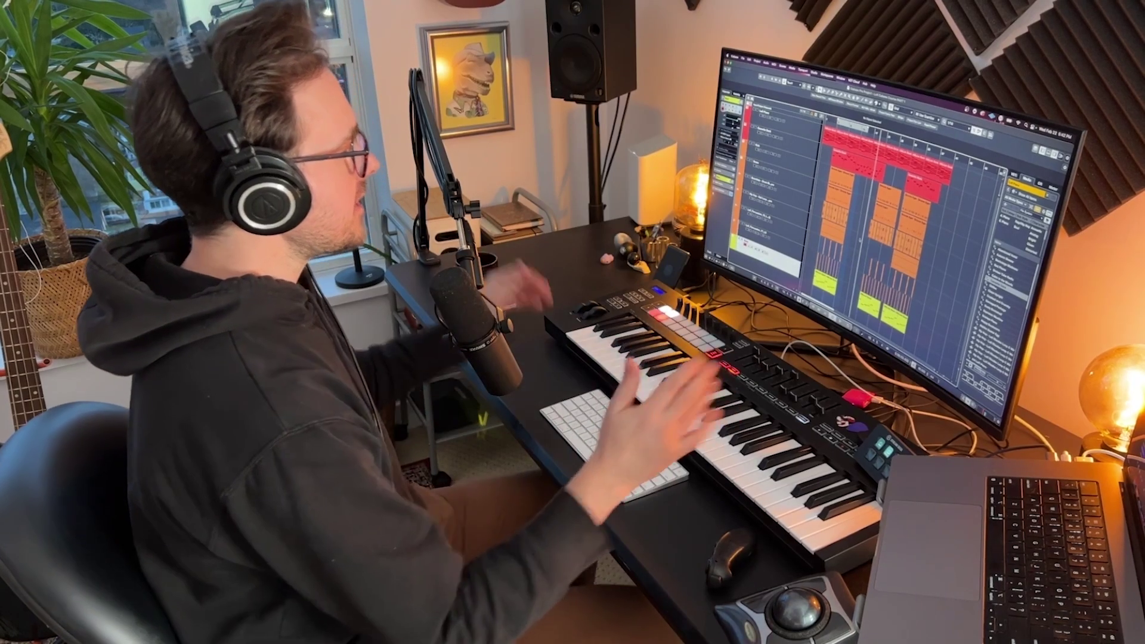